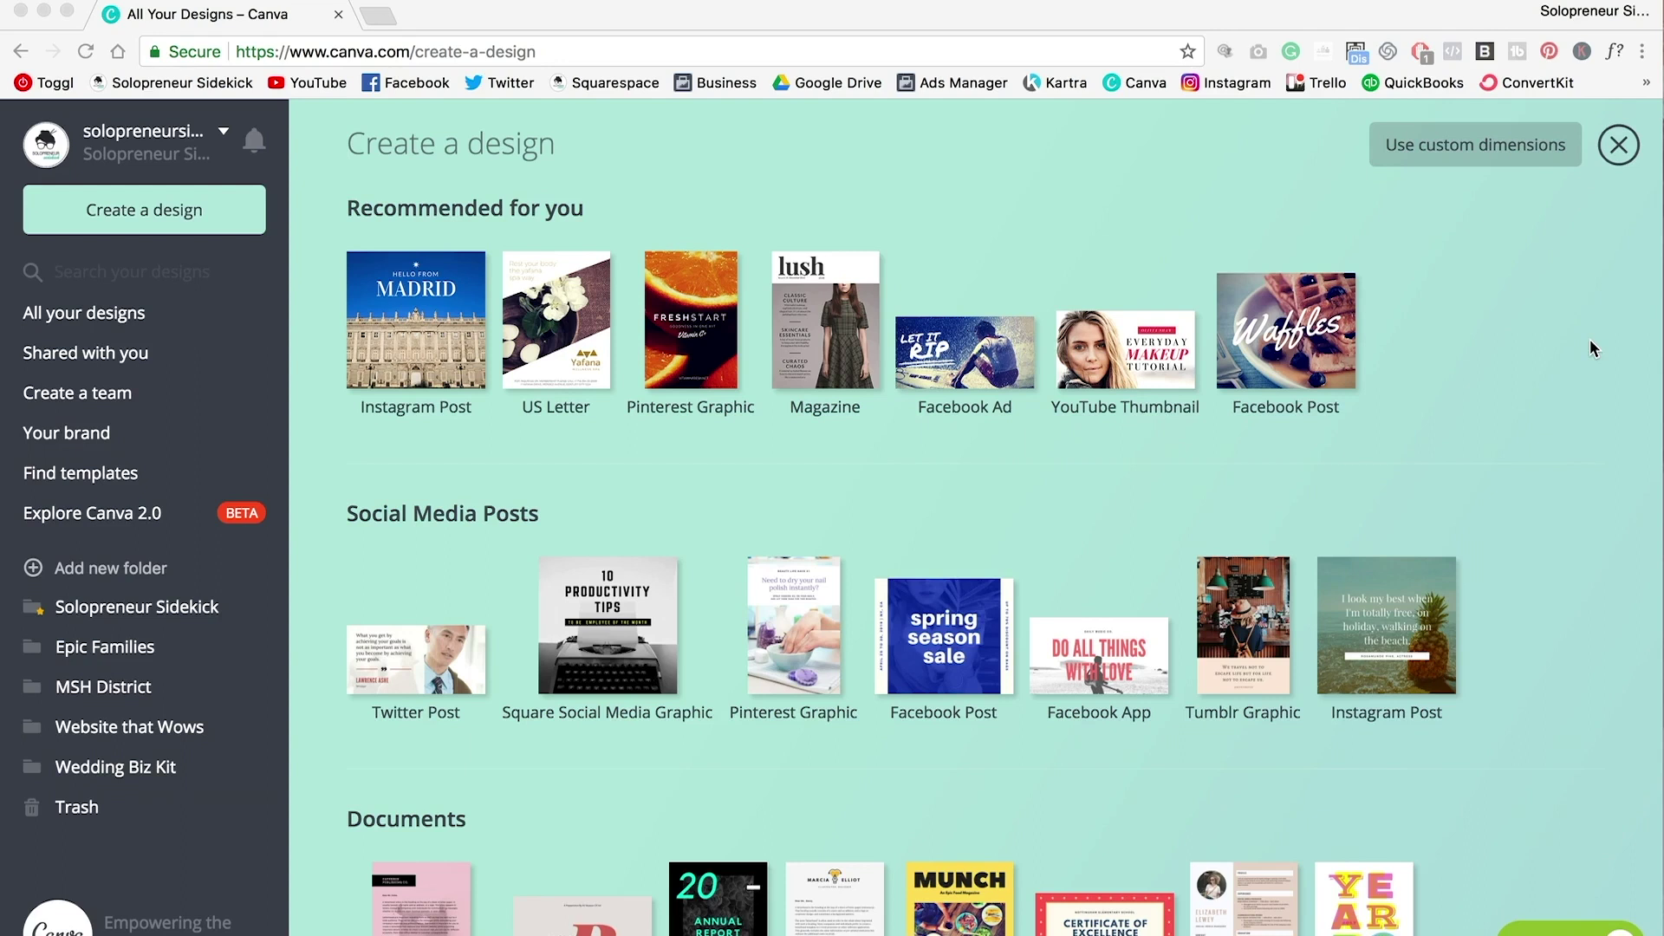
Start a blank Infographic design and scroll its layouts down to the Best Times template.
{"action": "scroll", "coordinate": [1590, 340], "scroll_direction": "down", "scroll_amount": 7}
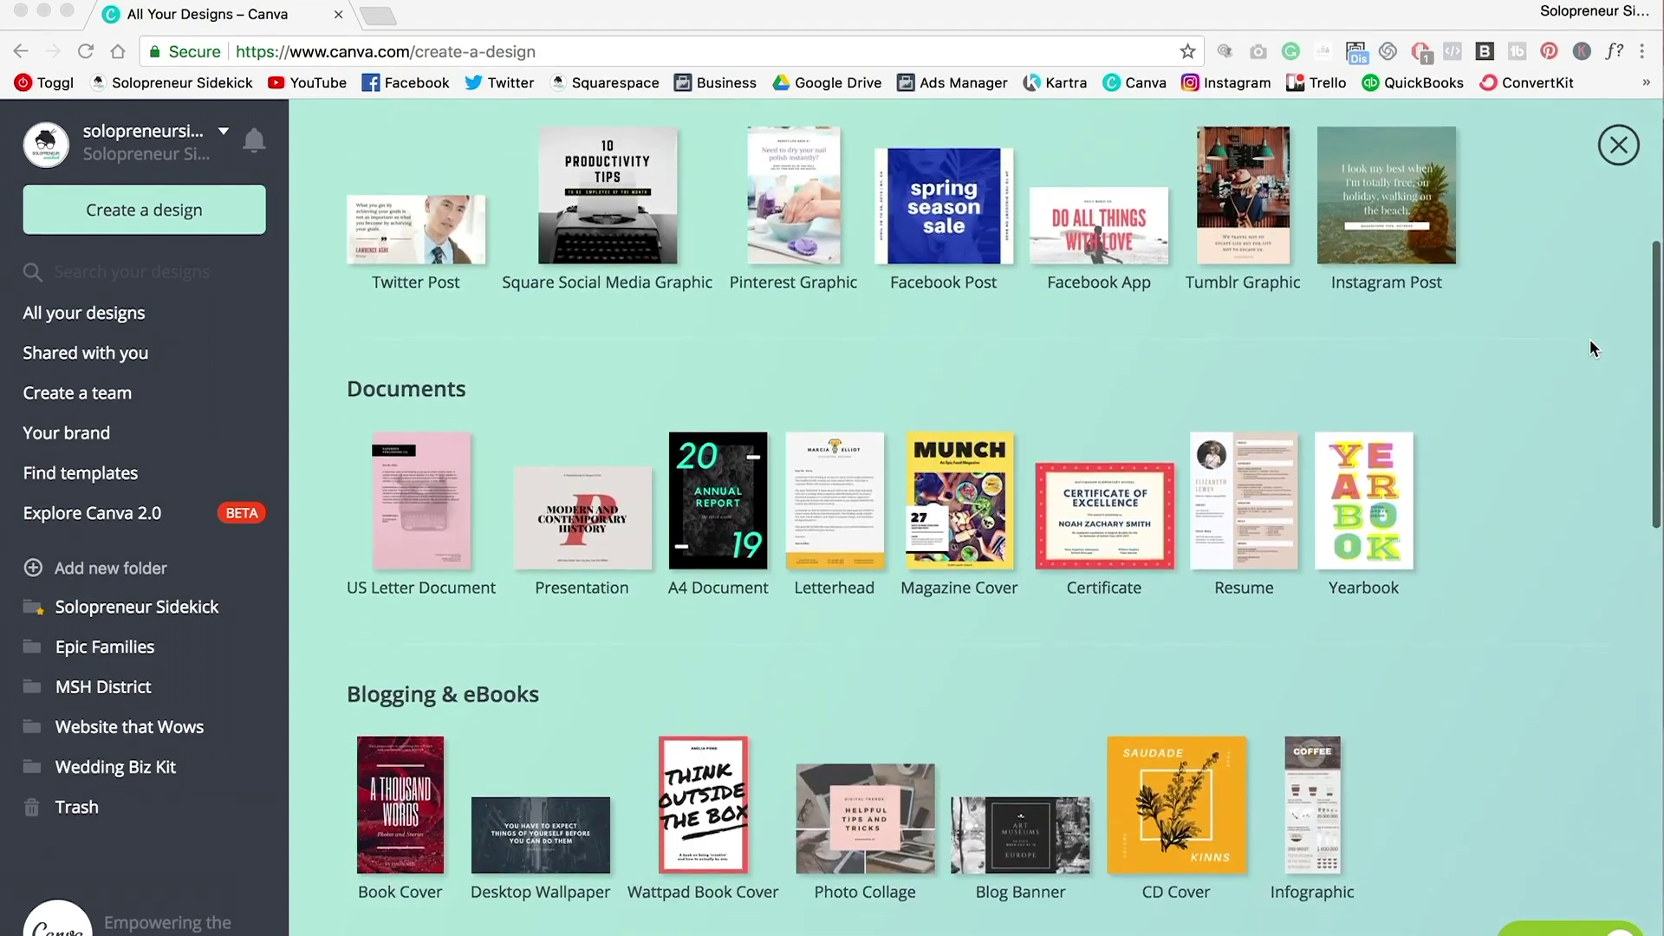
{"action": "scroll", "coordinate": [1589, 340], "scroll_direction": "down", "scroll_amount": 1}
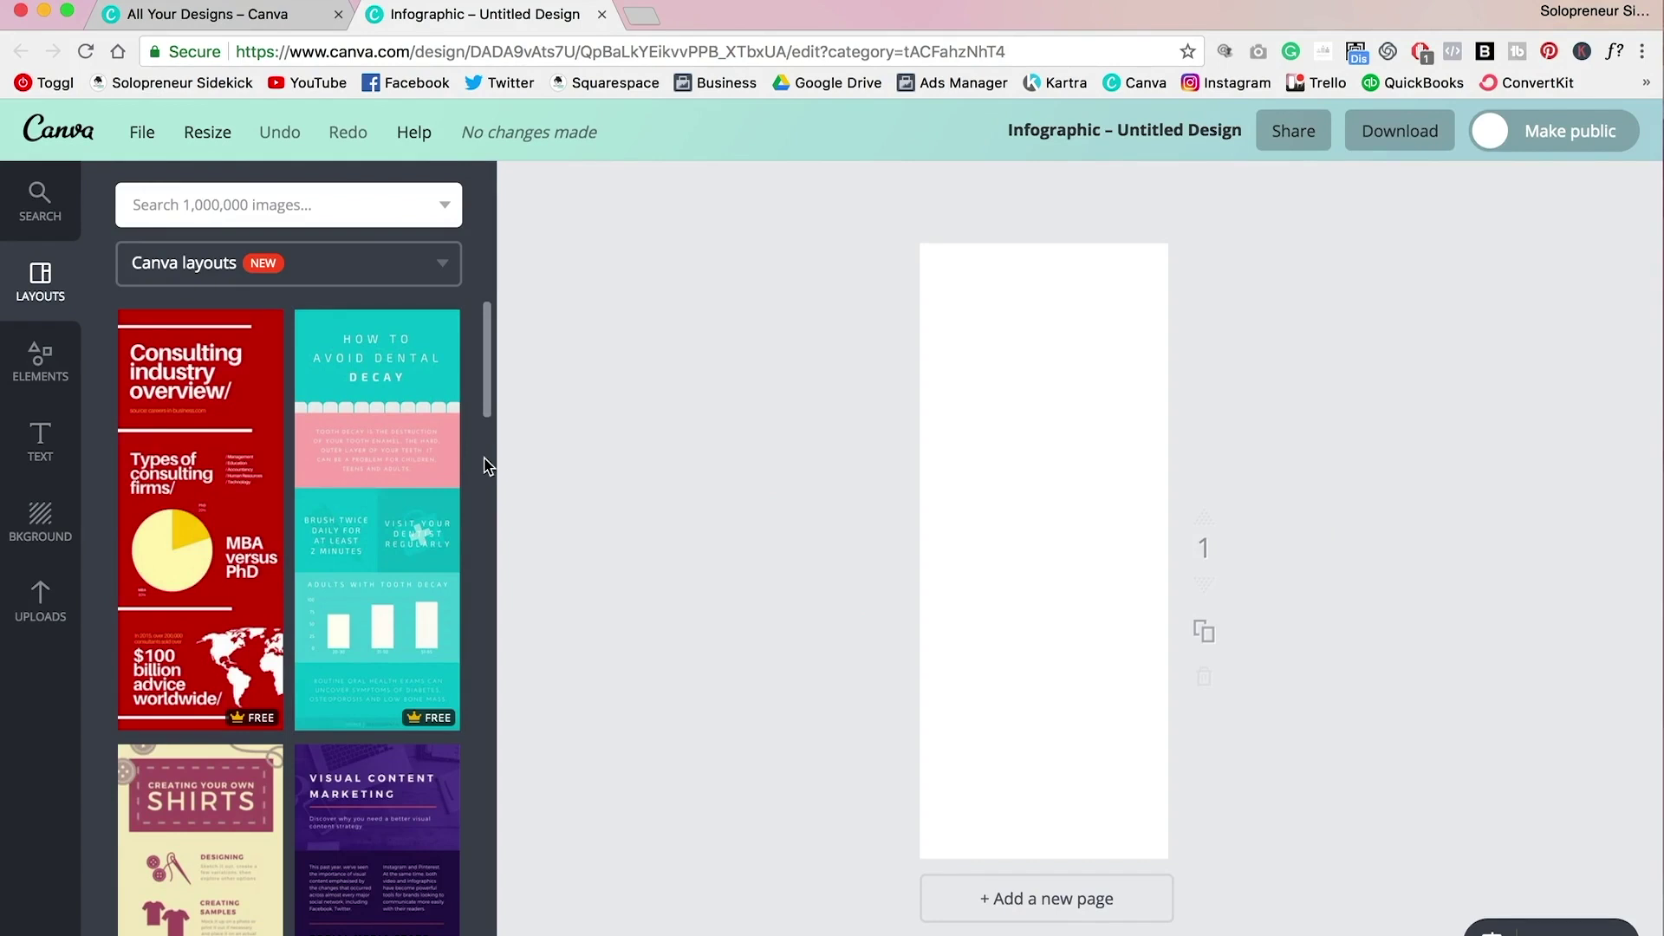
{"action": "scroll", "coordinate": [486, 461], "scroll_direction": "down", "scroll_amount": 4}
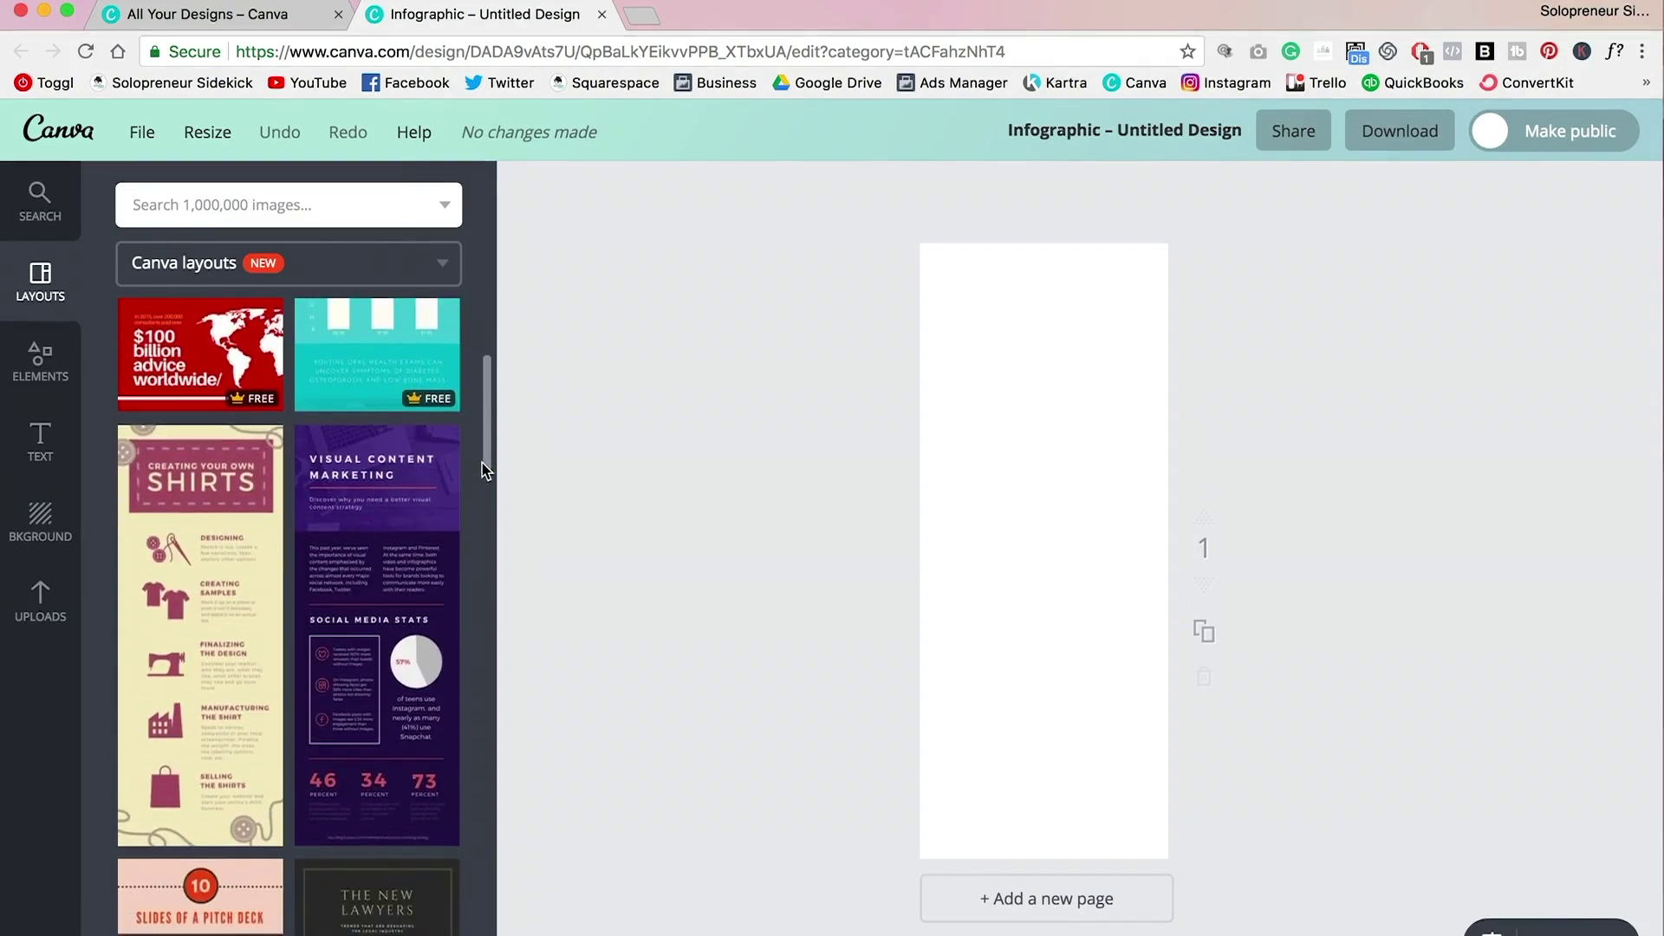
{"action": "left_click_drag", "start_coordinate": [485, 462], "coordinate": [449, 794]}
{"action": "scroll", "coordinate": [449, 793], "scroll_direction": "down", "scroll_amount": 4}
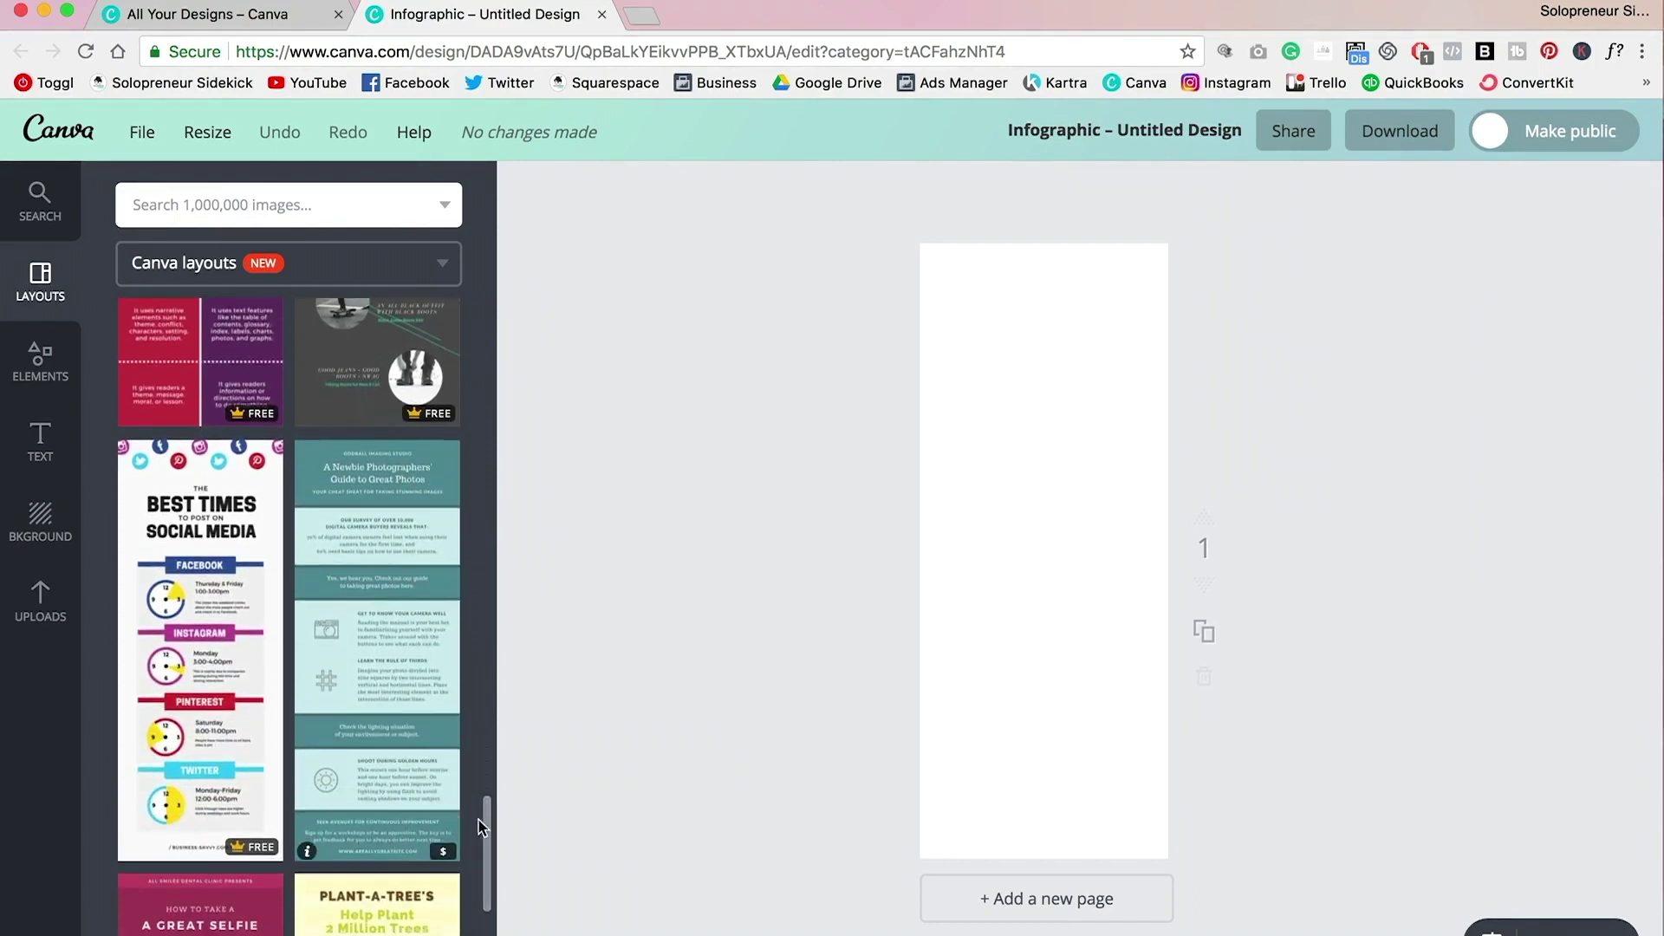
{"action": "scroll", "coordinate": [489, 832], "scroll_direction": "down", "scroll_amount": 1}
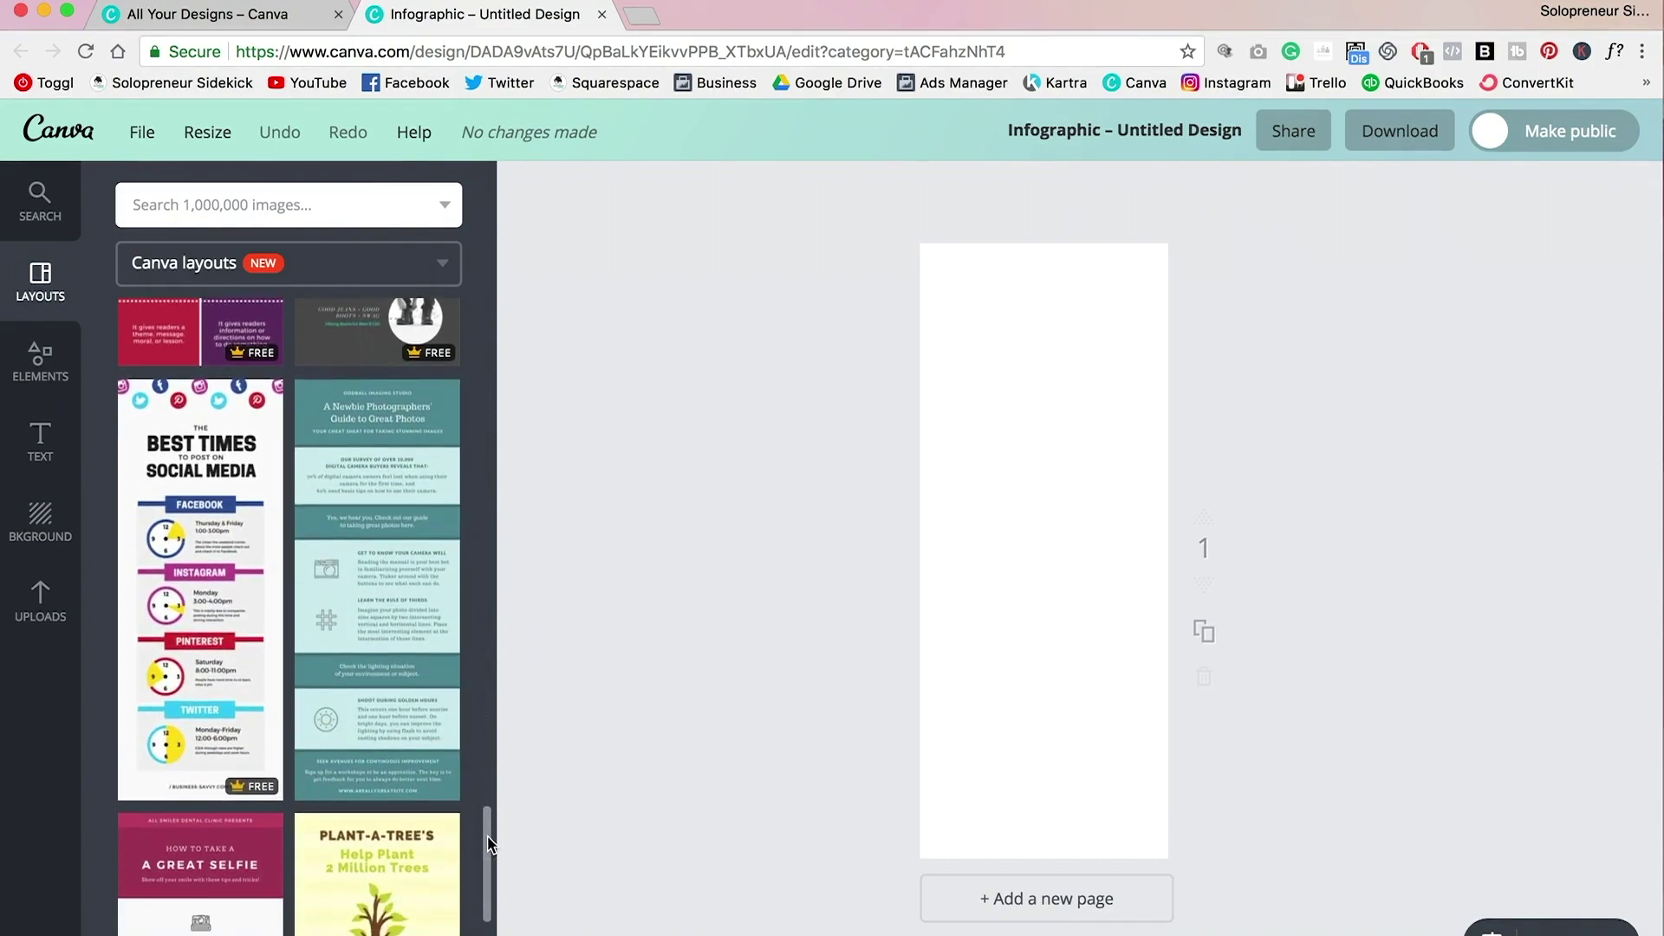
Apply the Best Times to Post on Social Media layout and zoom the page to 50%.
{"action": "left_click", "coordinate": [178, 621]}
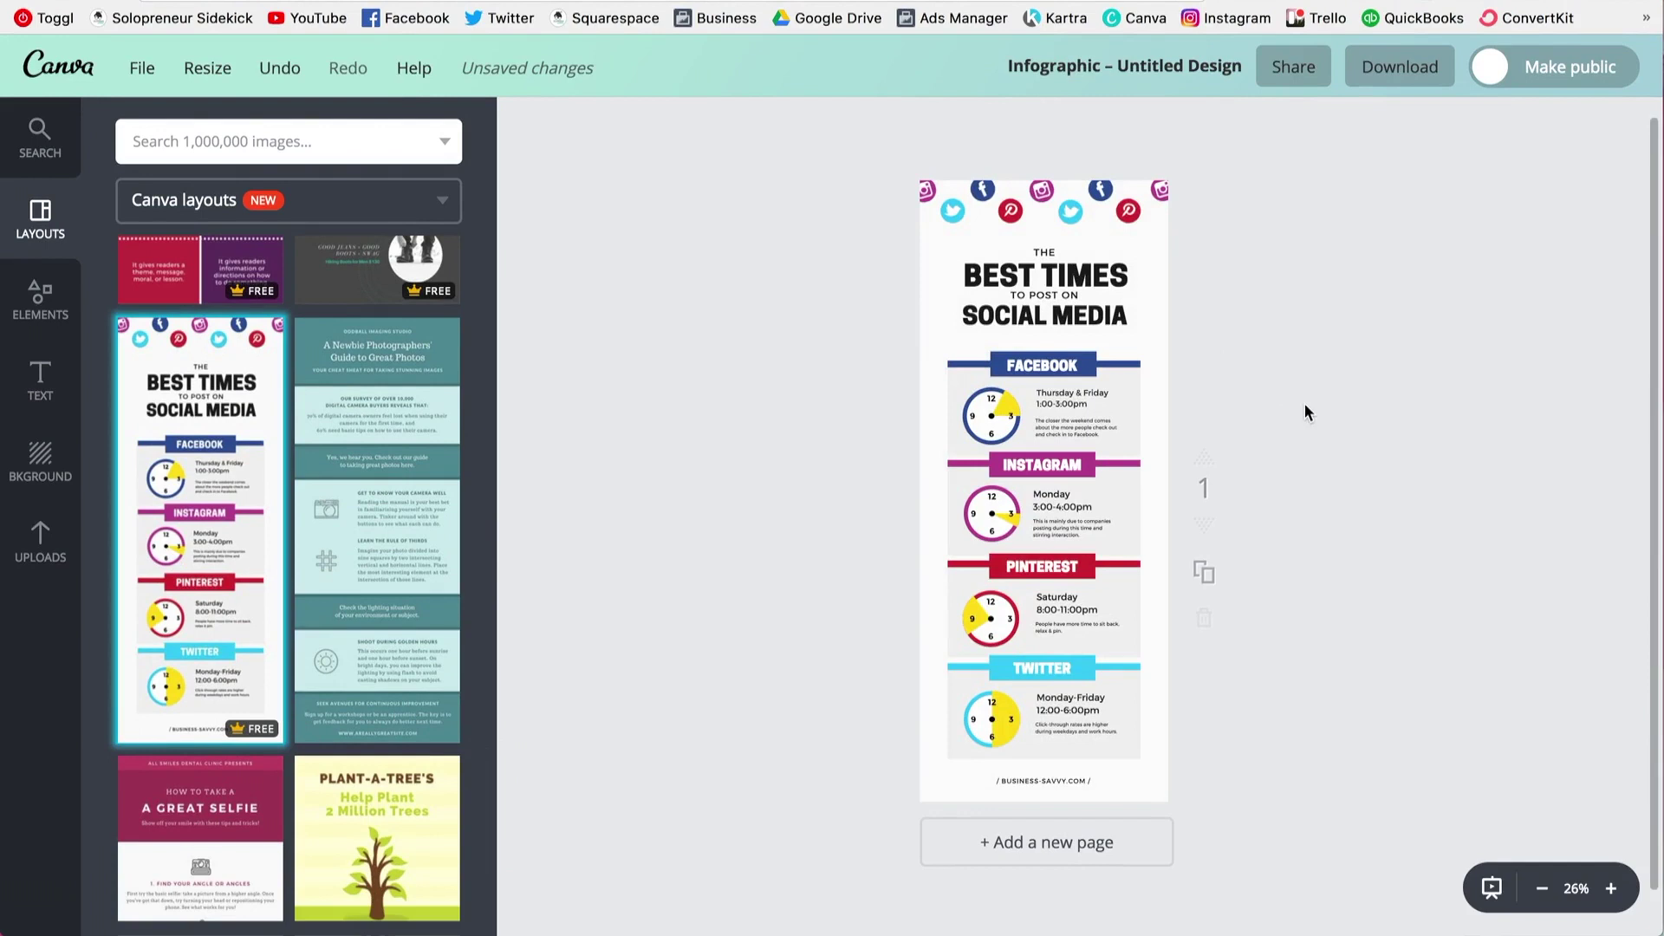
{"action": "left_click", "coordinate": [1613, 902]}
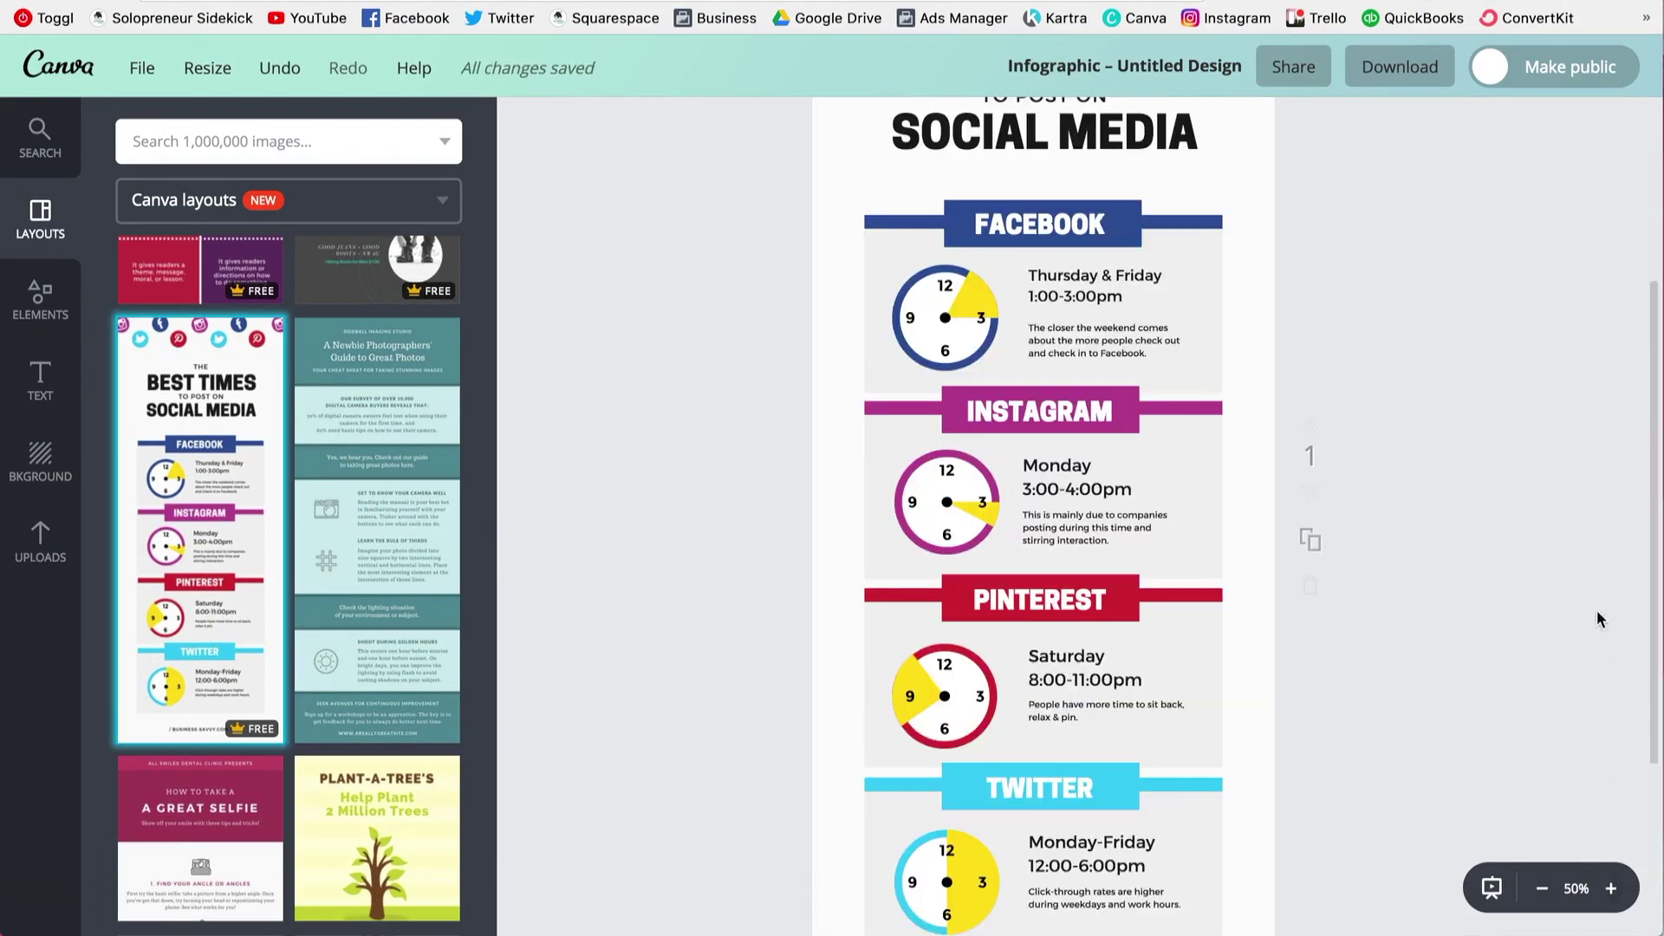
{"action": "scroll", "coordinate": [1589, 559], "scroll_direction": "up", "scroll_amount": 3}
{"action": "scroll", "coordinate": [1590, 564], "scroll_direction": "up", "scroll_amount": 3}
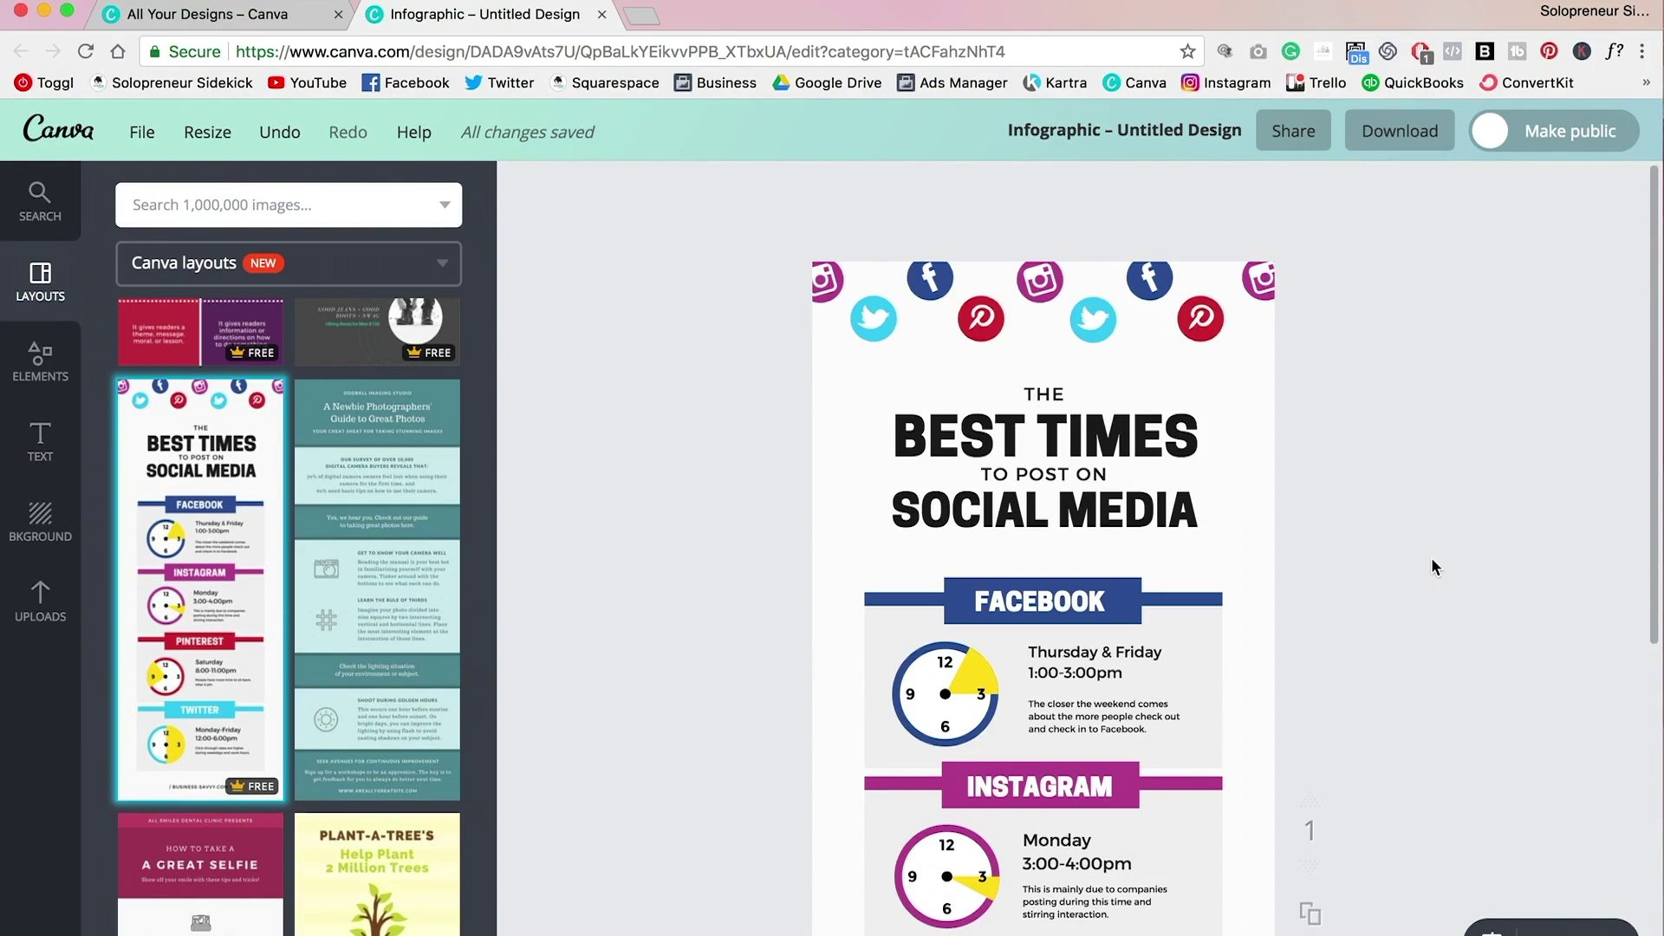
{"action": "left_click", "coordinate": [835, 291]}
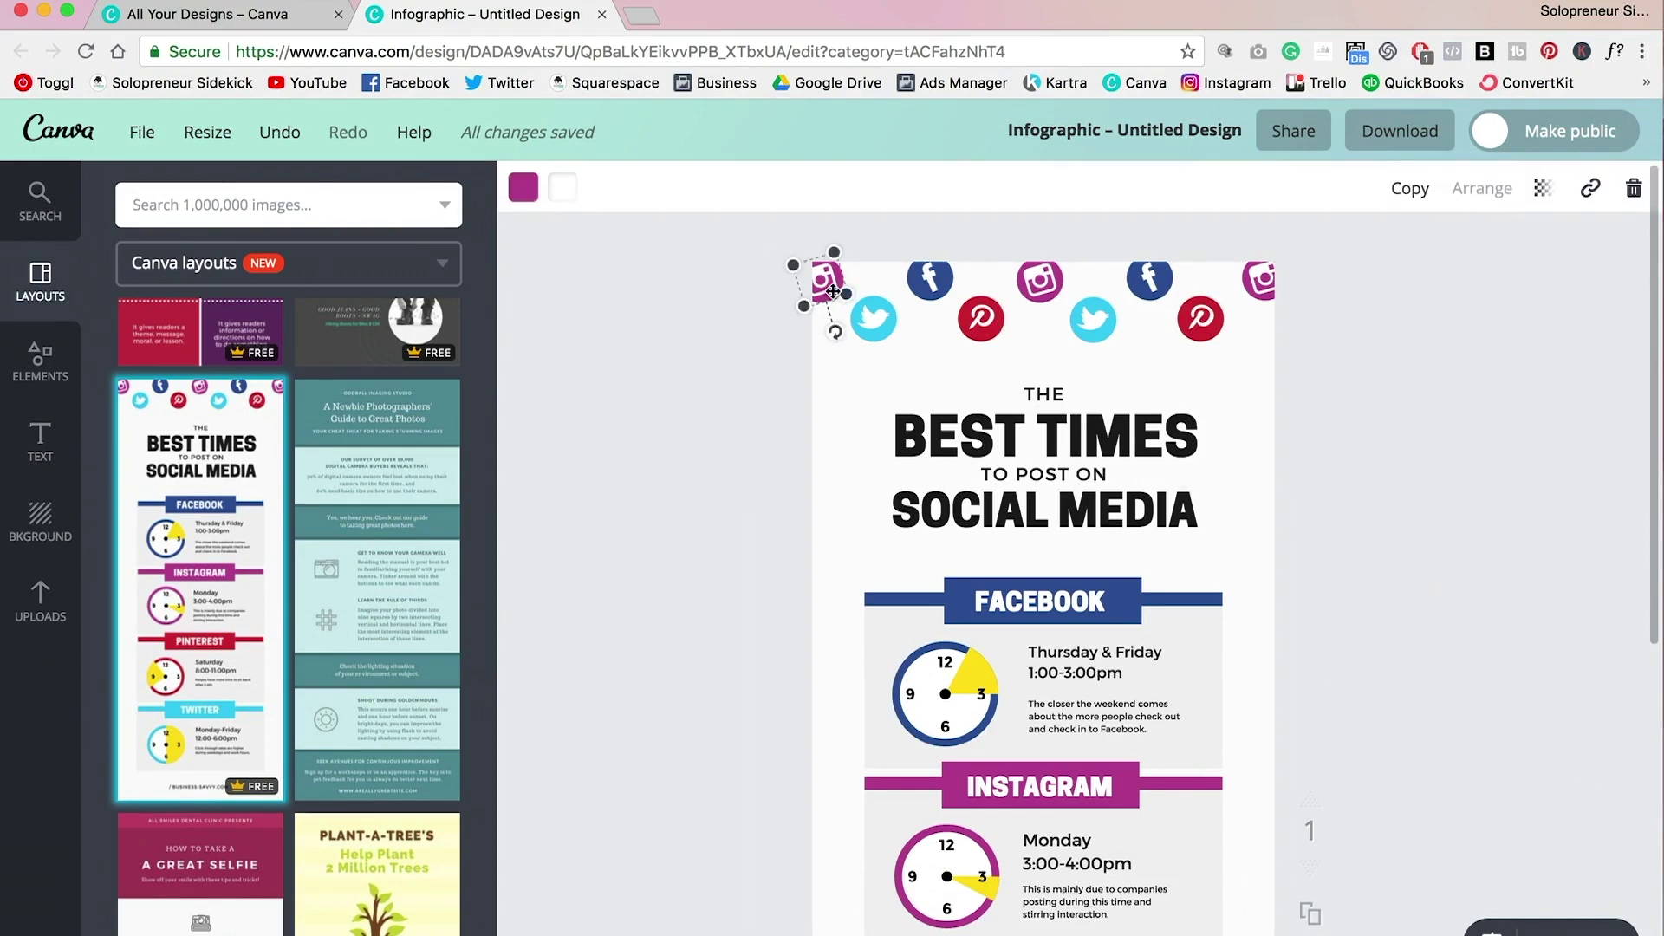
{"action": "left_click", "coordinate": [523, 187]}
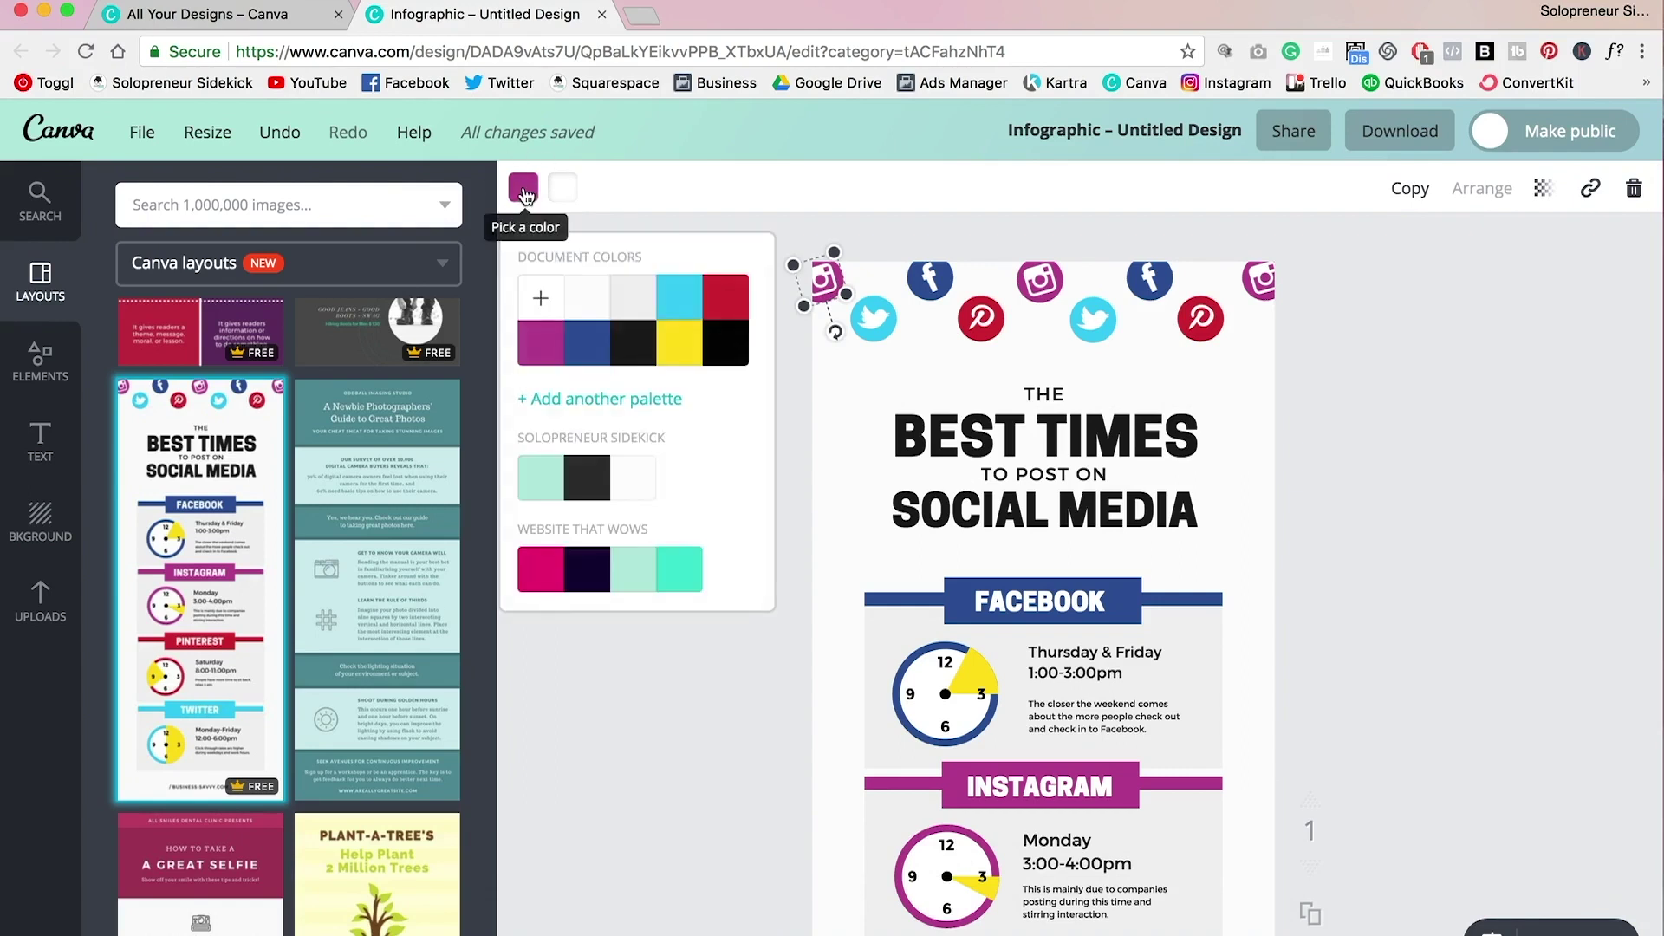
{"action": "left_click", "coordinate": [541, 303]}
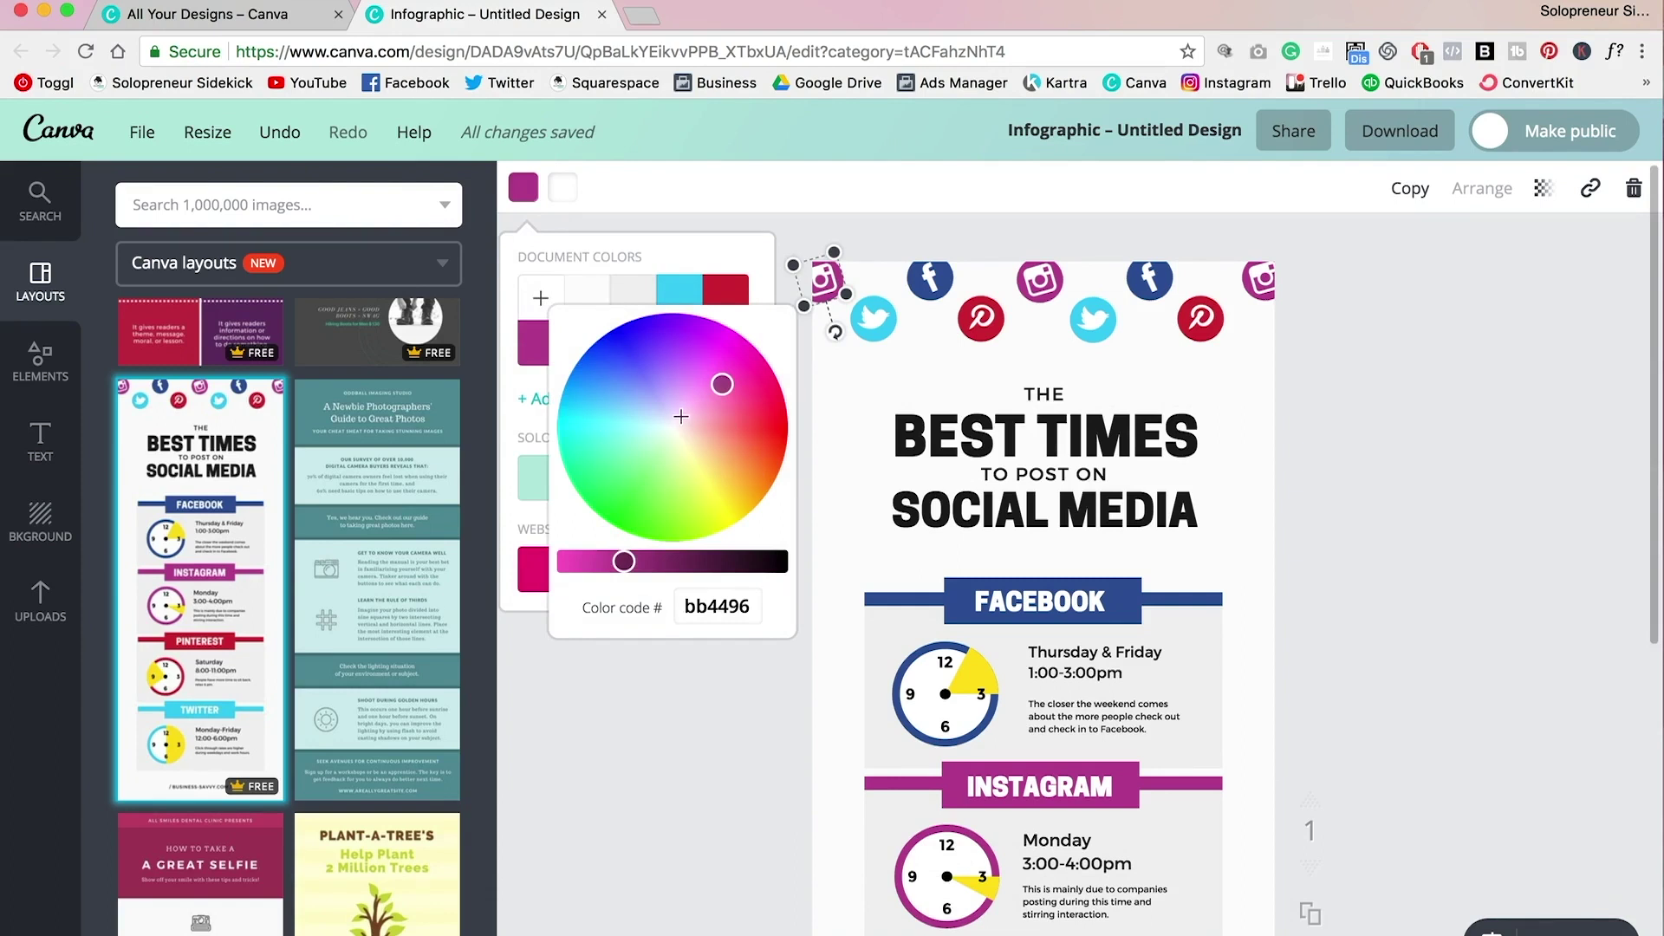
{"action": "left_click", "coordinate": [712, 610]}
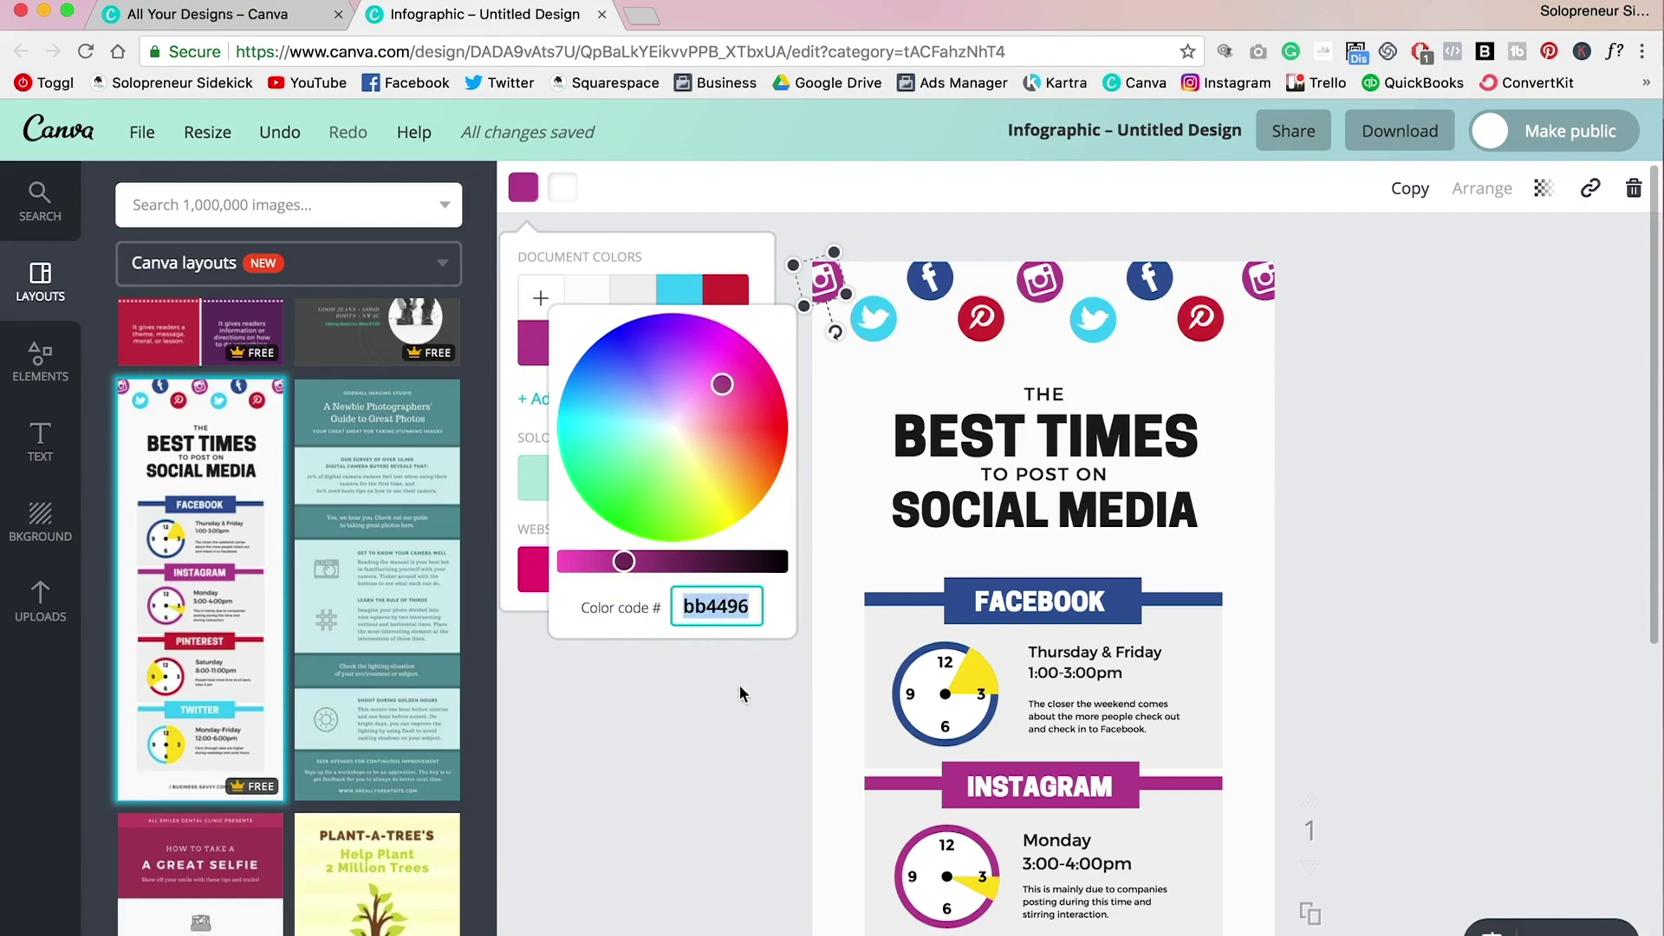
{"action": "key", "text": "Return"}
Replace the BEST TIMES heading text with TYPE IN.
{"action": "left_click", "coordinate": [1426, 396]}
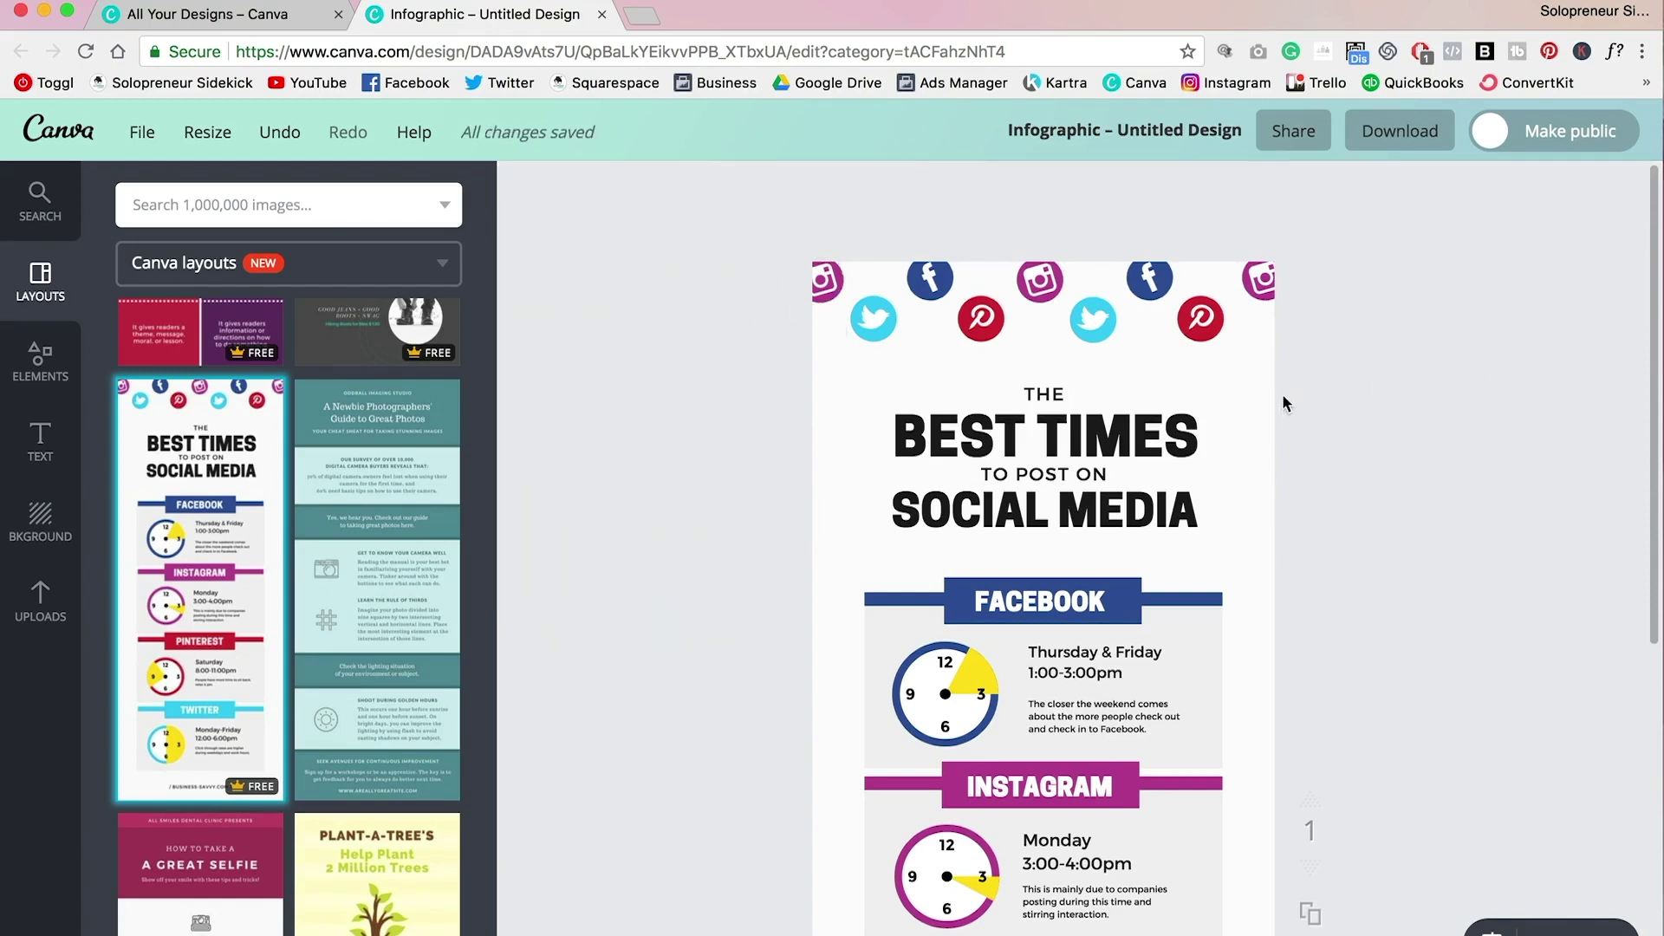
{"action": "left_click", "coordinate": [972, 438]}
{"action": "left_click", "coordinate": [972, 433]}
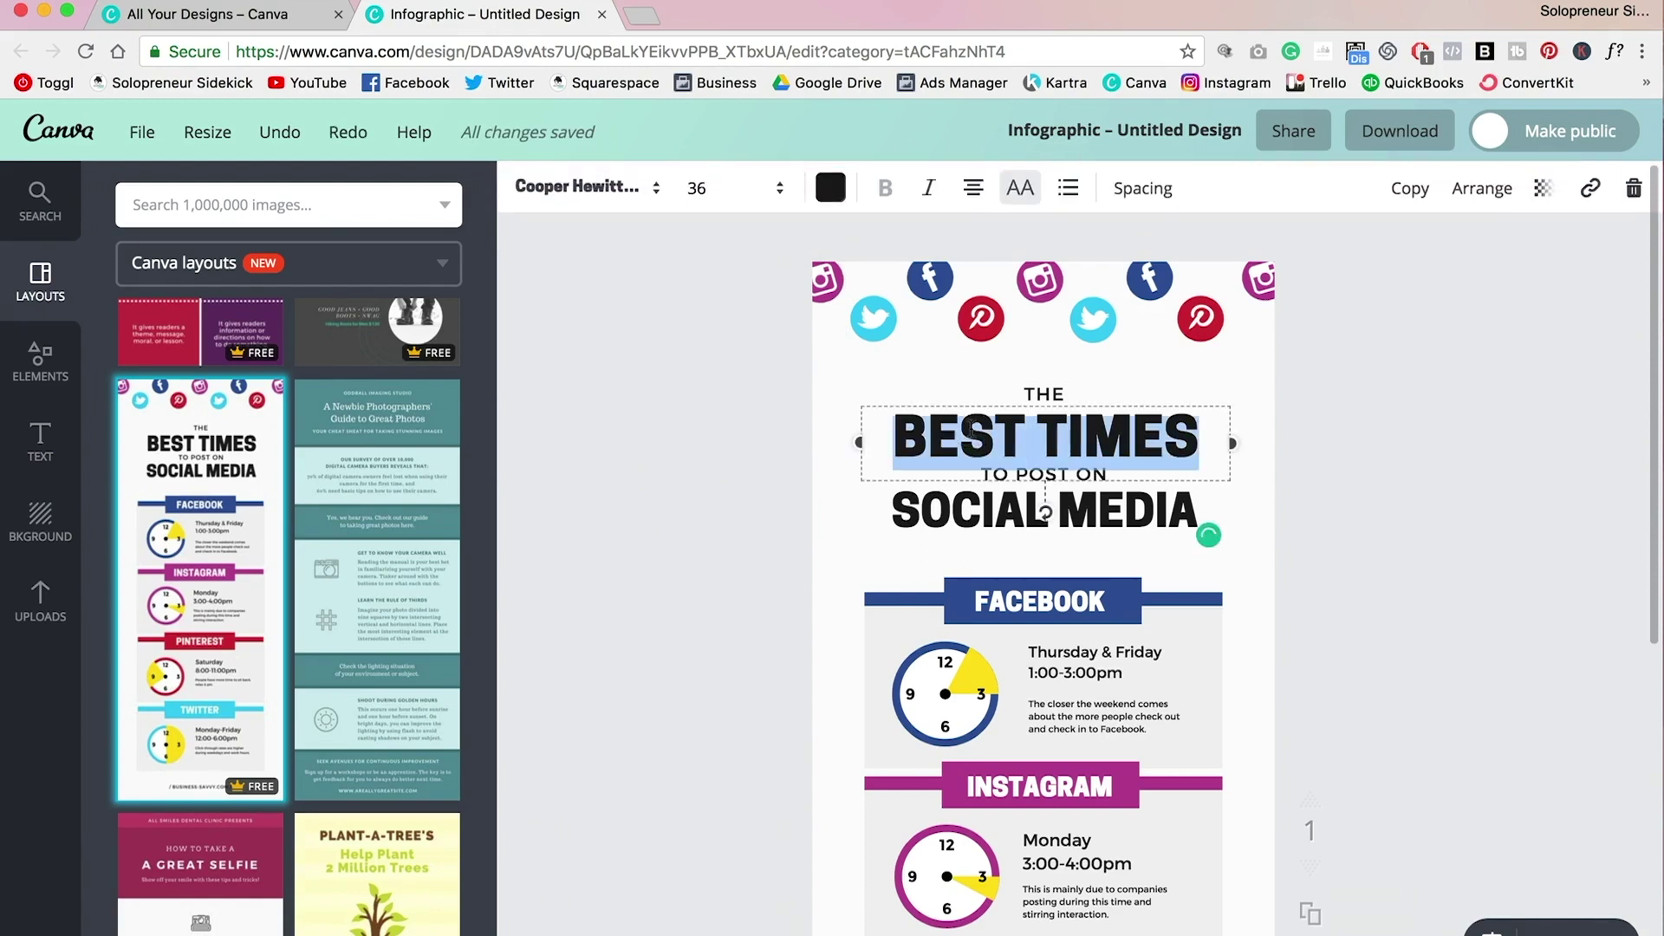
{"action": "type", "text": "TYPE"}
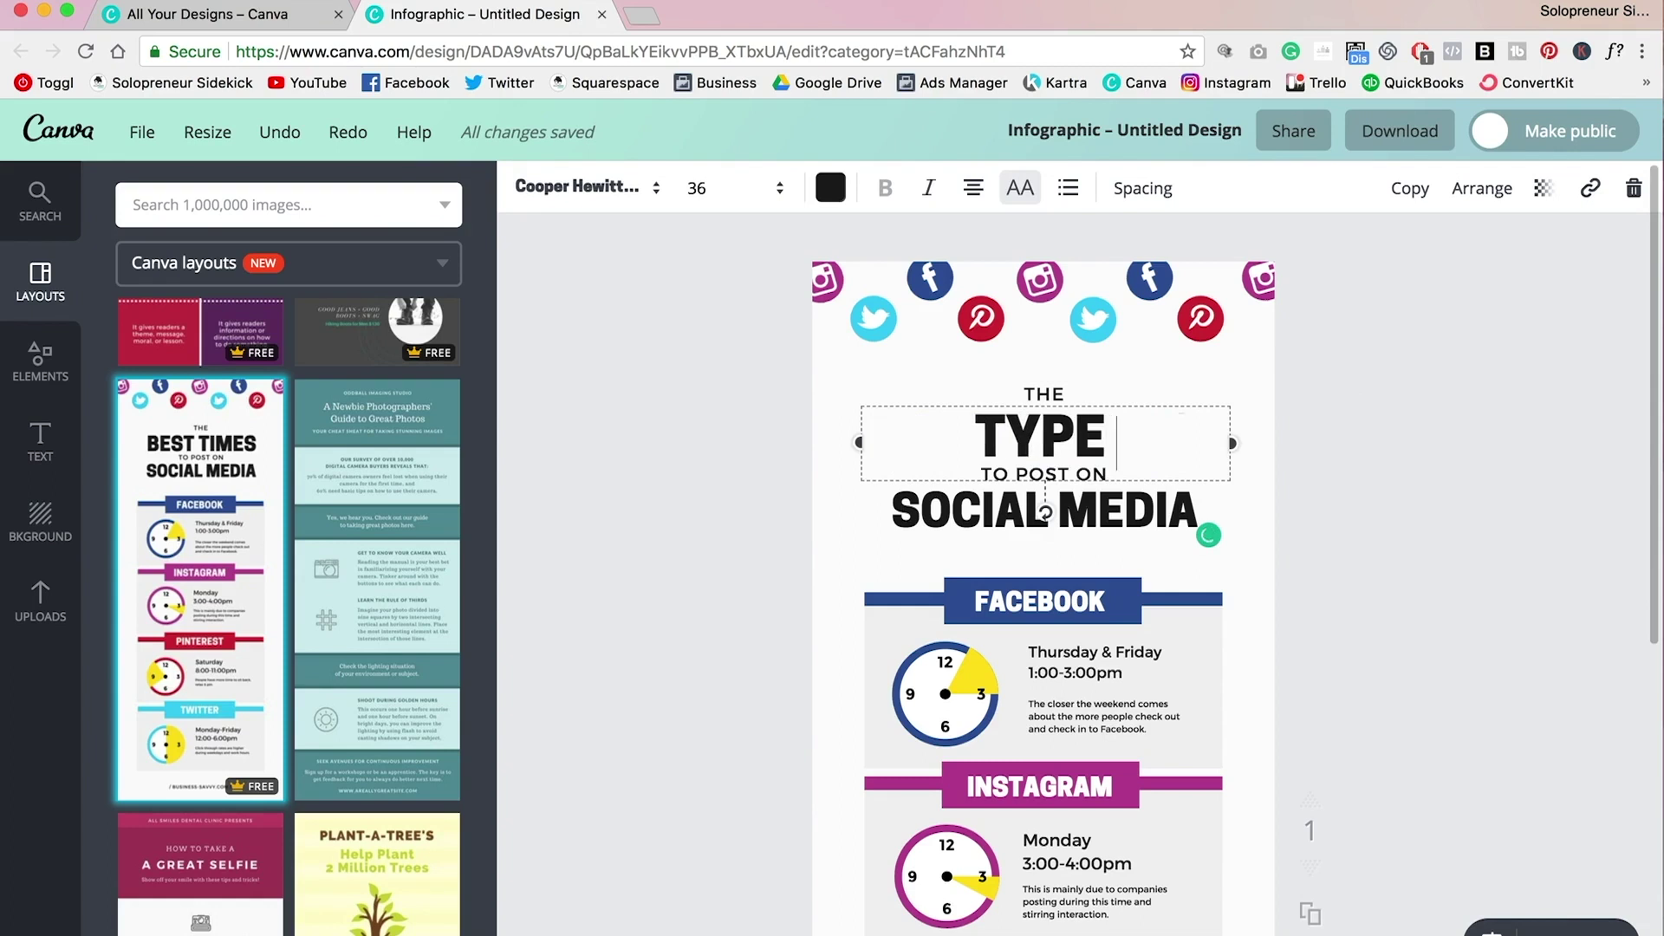
{"action": "type", "text": " IN"}
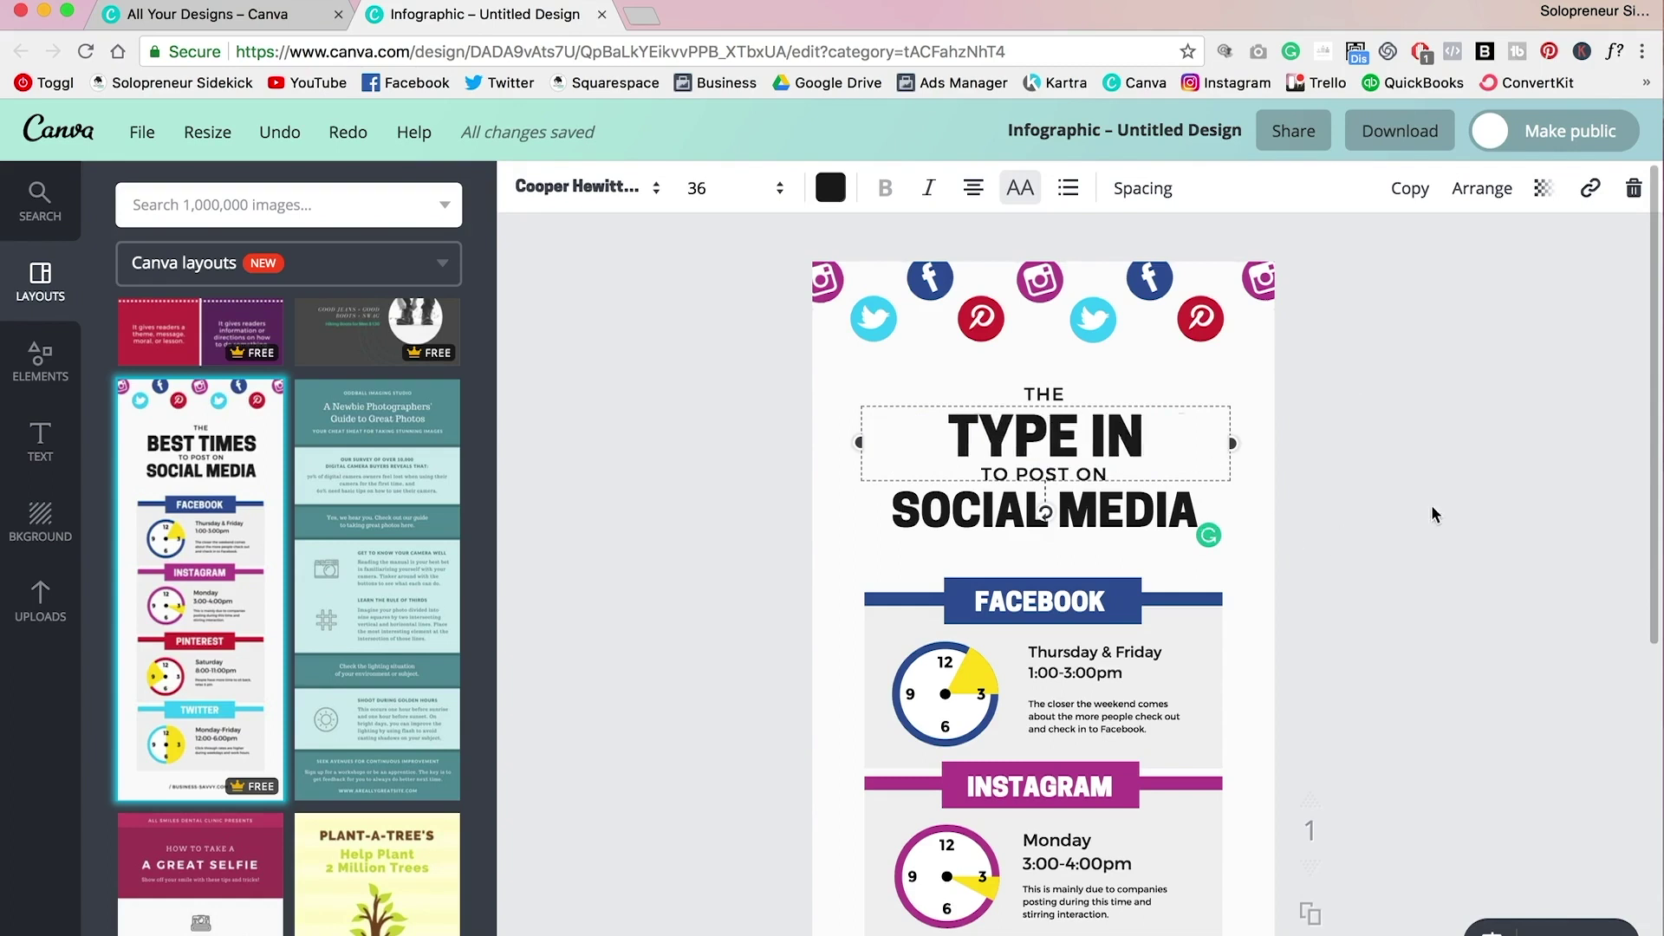
{"action": "left_click", "coordinate": [1432, 515]}
{"action": "scroll", "coordinate": [1402, 450], "scroll_direction": "down", "scroll_amount": 2}
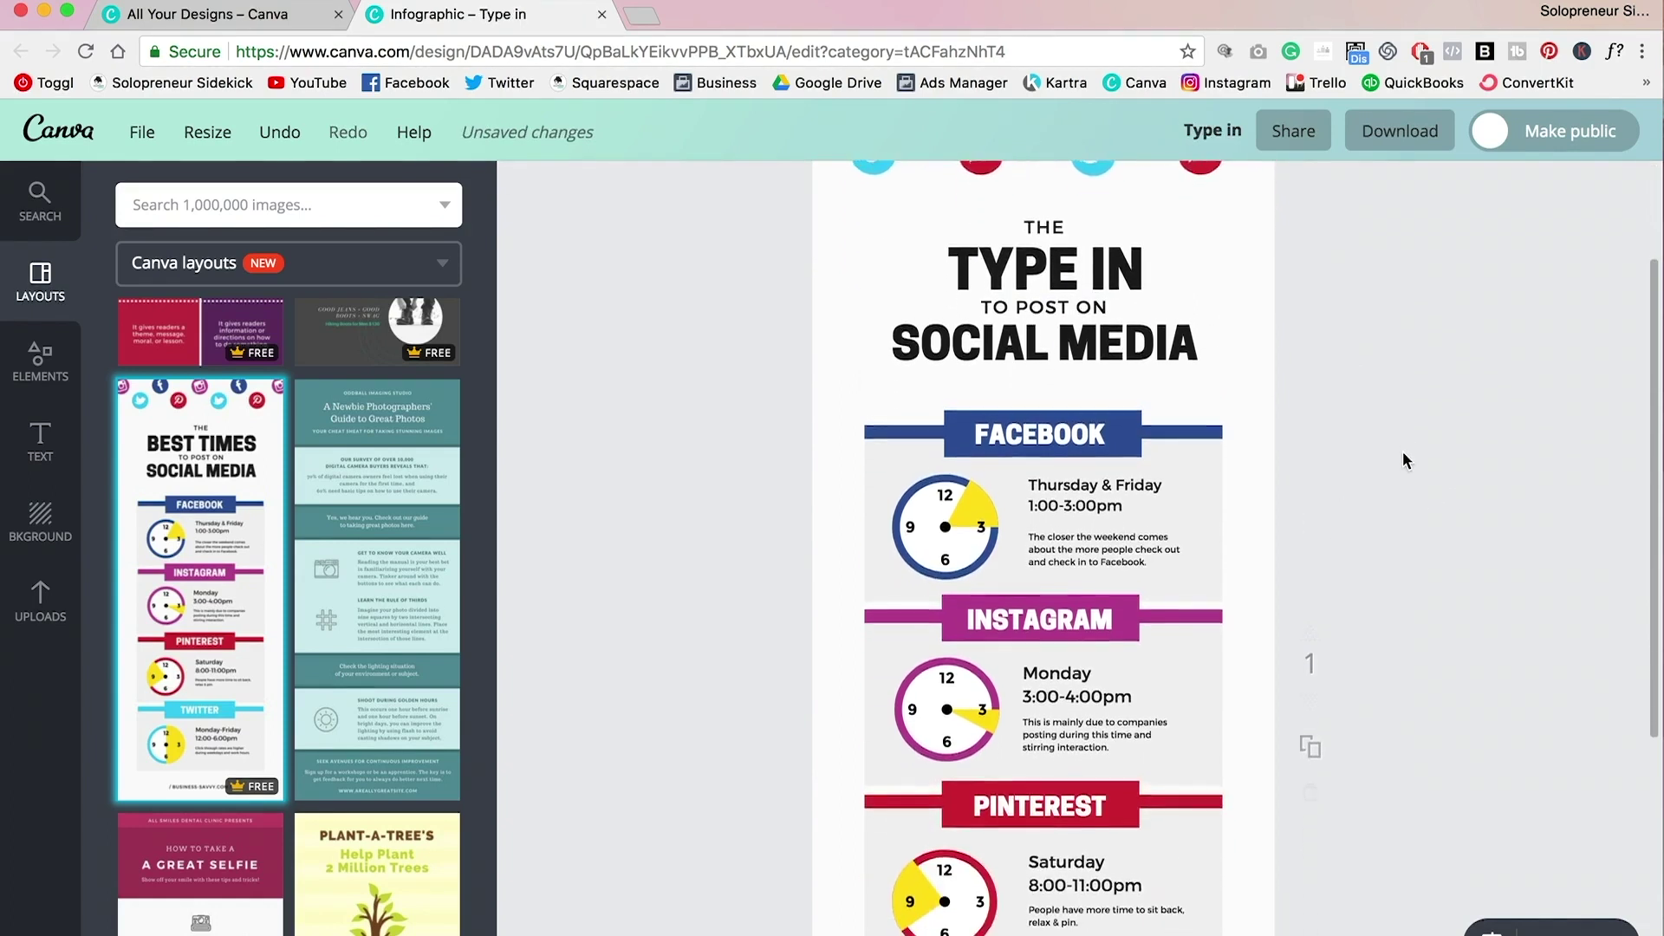
Turn the line and the banner behind the FACEBOOK header dark navy.
{"action": "left_click", "coordinate": [881, 407]}
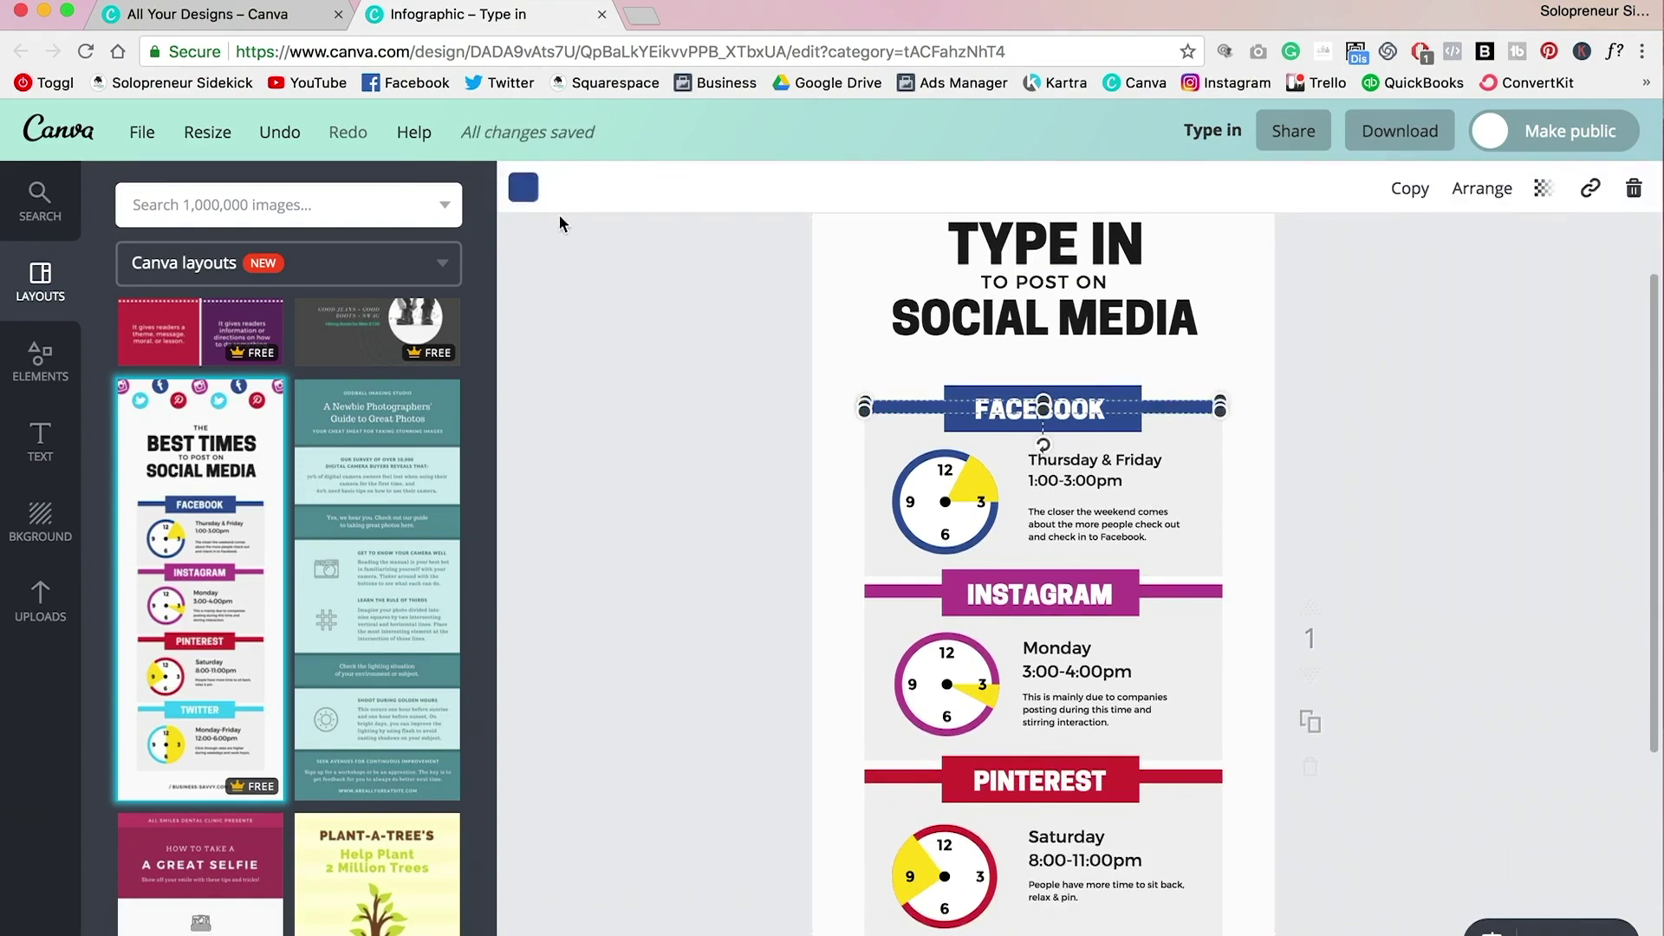
{"action": "left_click", "coordinate": [523, 187]}
{"action": "scroll", "coordinate": [594, 412], "scroll_direction": "down", "scroll_amount": 2}
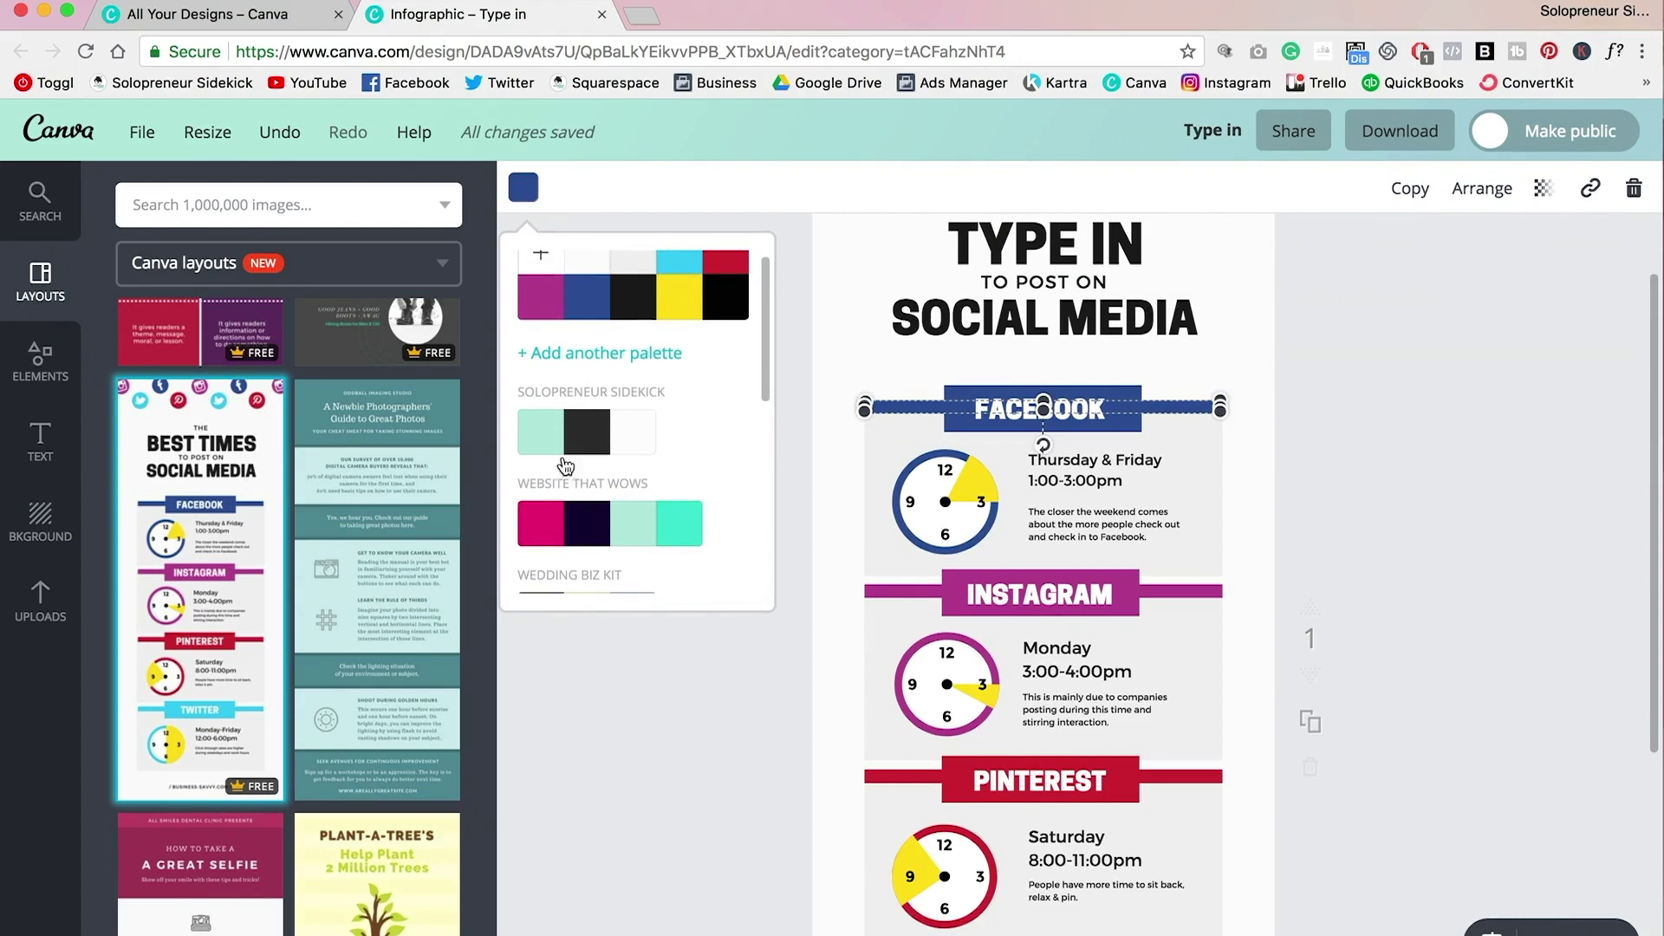
{"action": "left_click", "coordinate": [602, 541]}
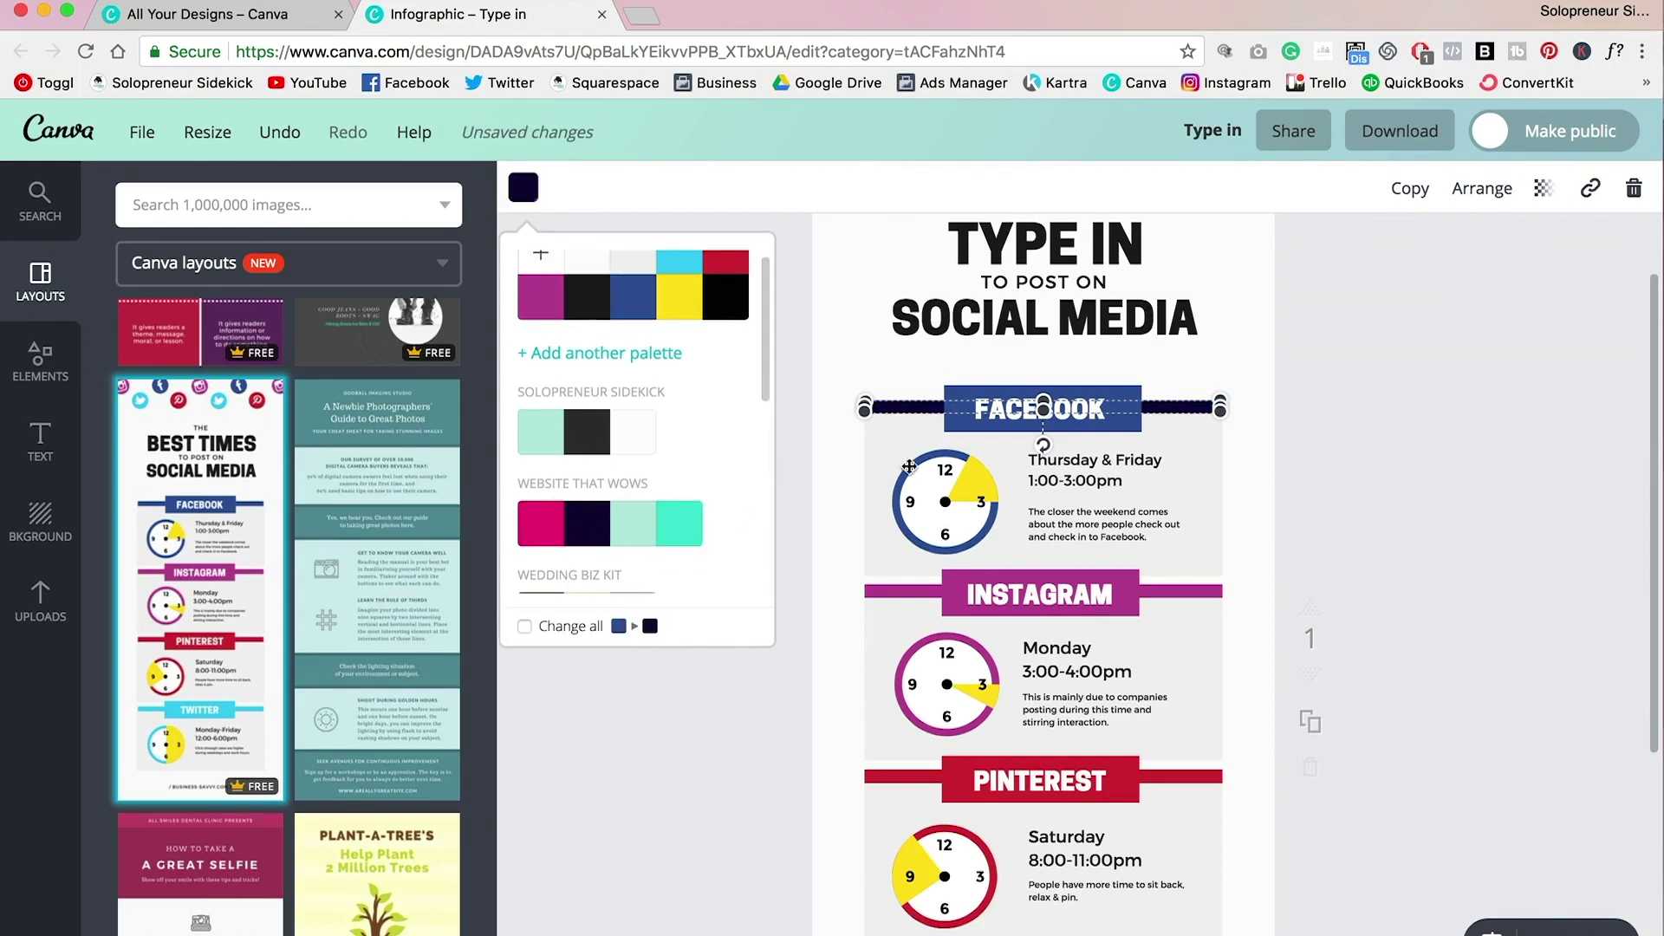
{"action": "left_click", "coordinate": [1252, 423]}
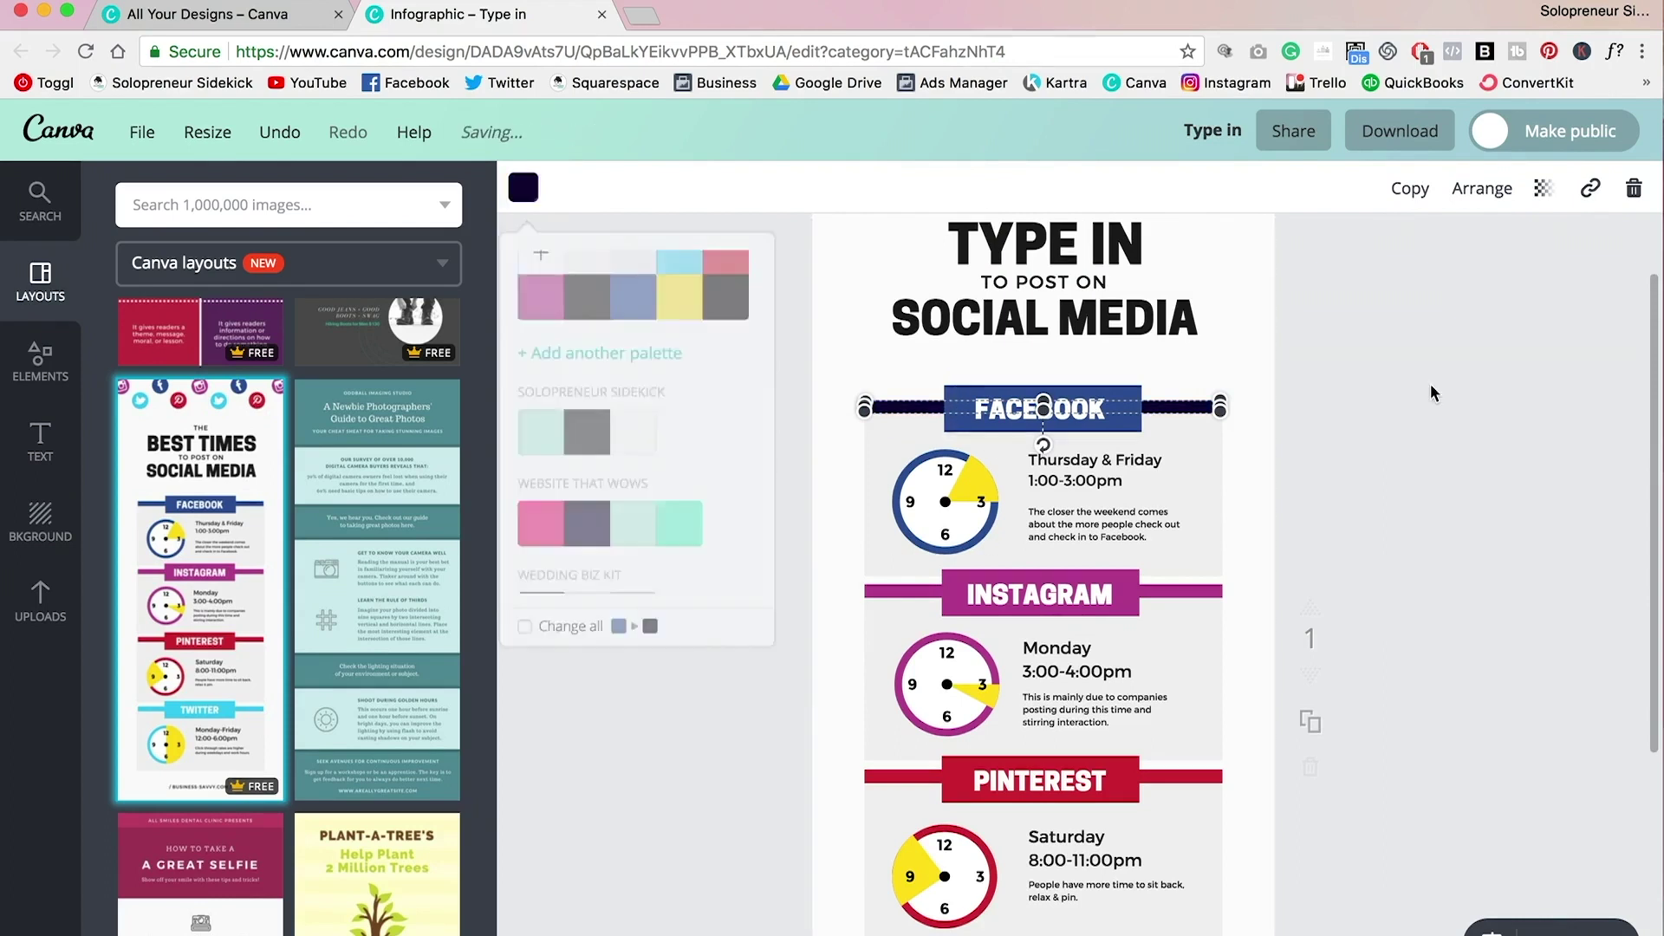
{"action": "left_click", "coordinate": [1112, 390]}
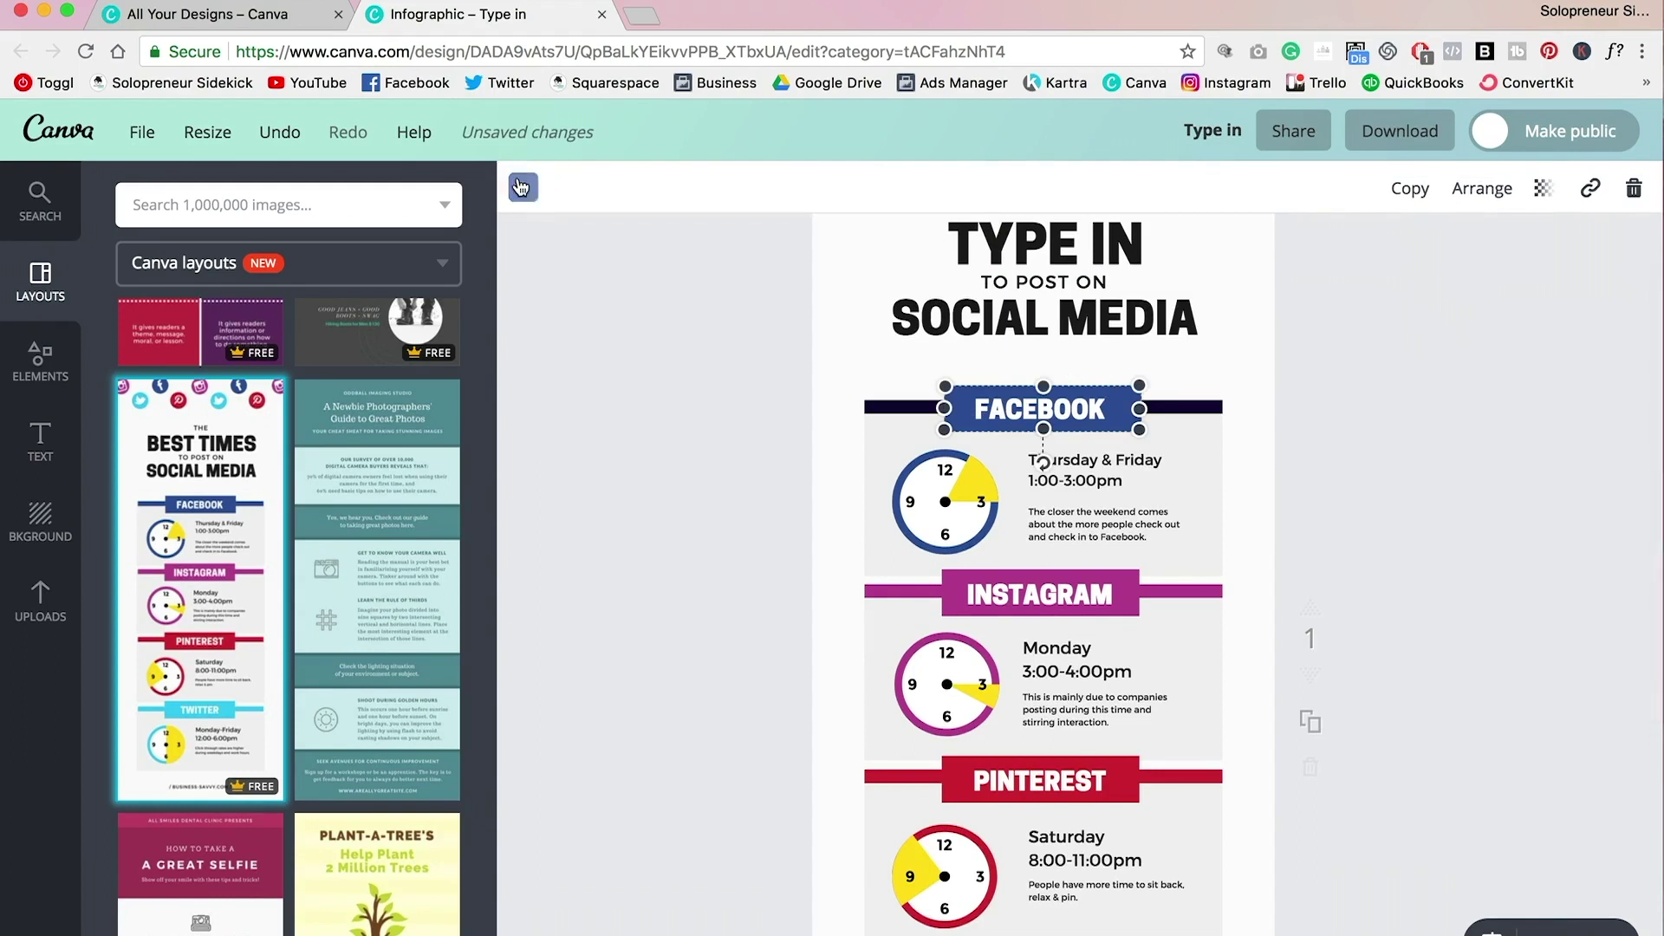
{"action": "left_click", "coordinate": [521, 187]}
{"action": "left_click", "coordinate": [585, 567]}
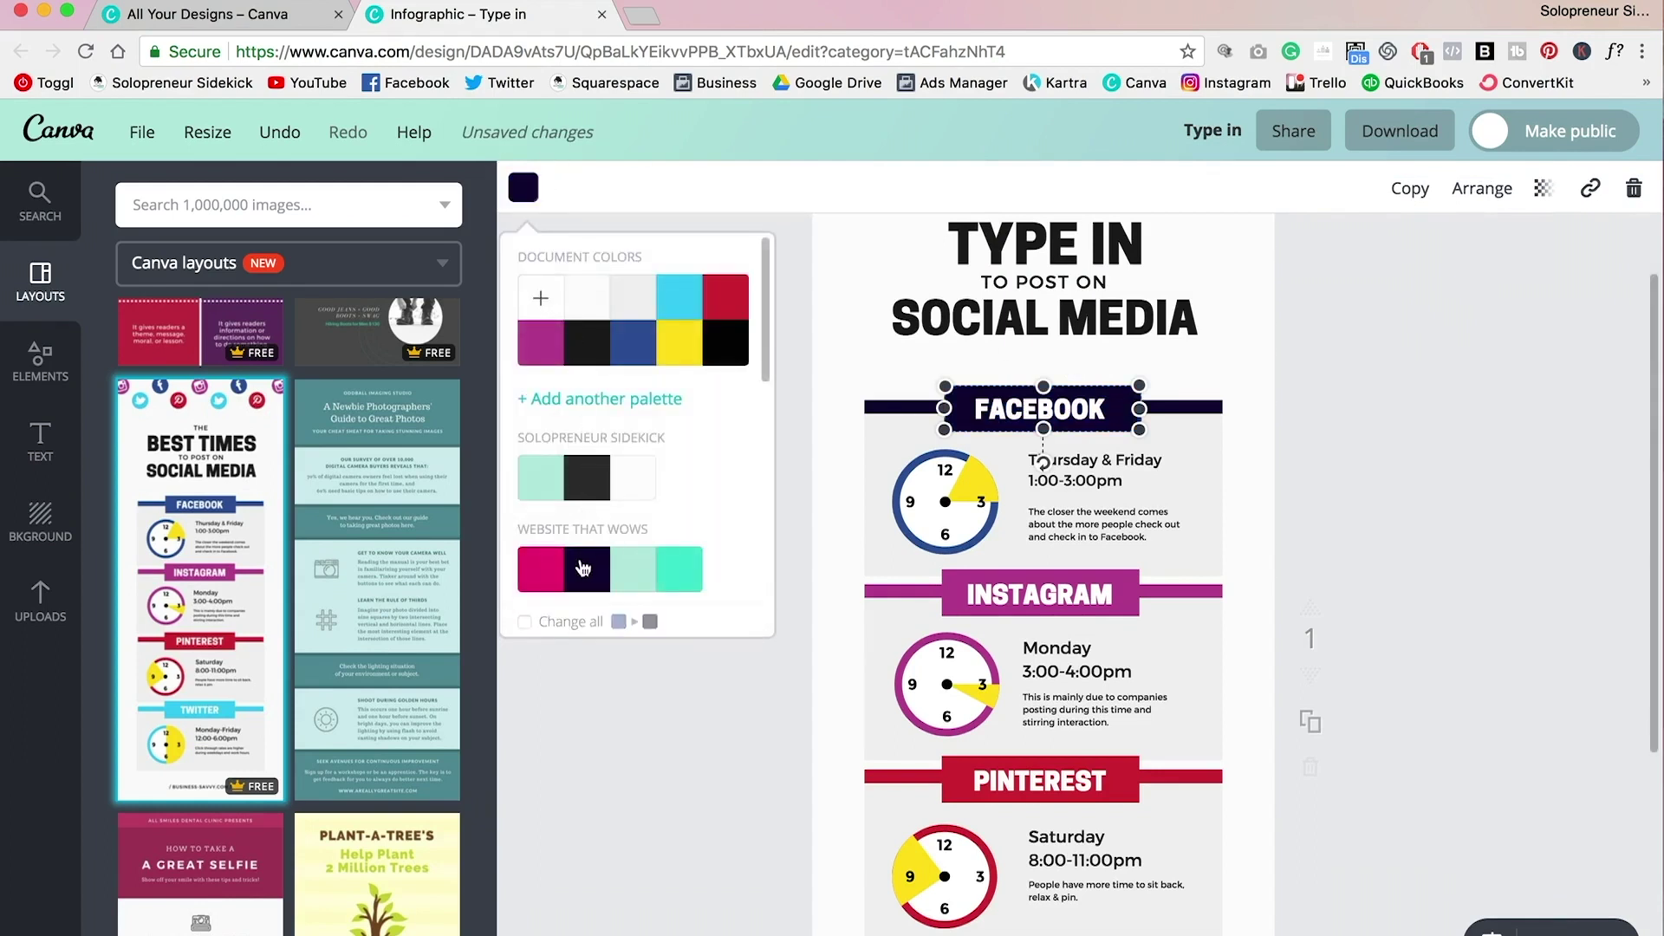
{"action": "left_click", "coordinate": [1393, 481]}
Recolor the Facebook clock with a pink ring and a mint time wedge.
{"action": "scroll", "coordinate": [1393, 481], "scroll_direction": "up", "scroll_amount": 3}
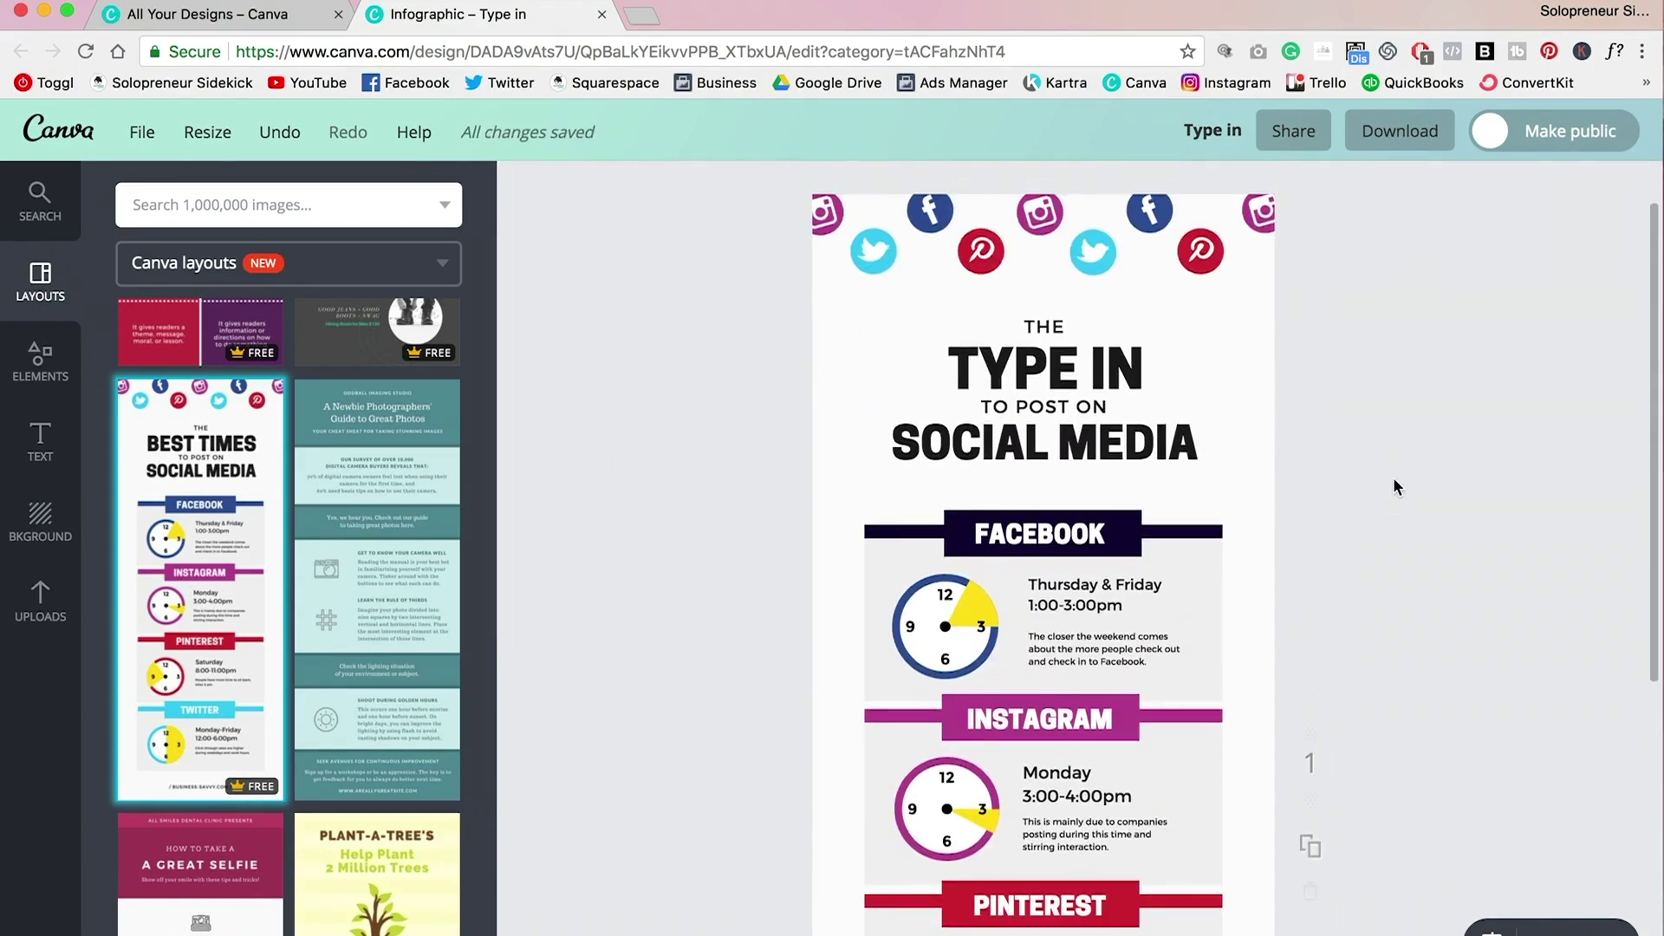
{"action": "scroll", "coordinate": [1394, 482], "scroll_direction": "down", "scroll_amount": 1}
{"action": "left_click", "coordinate": [938, 606]}
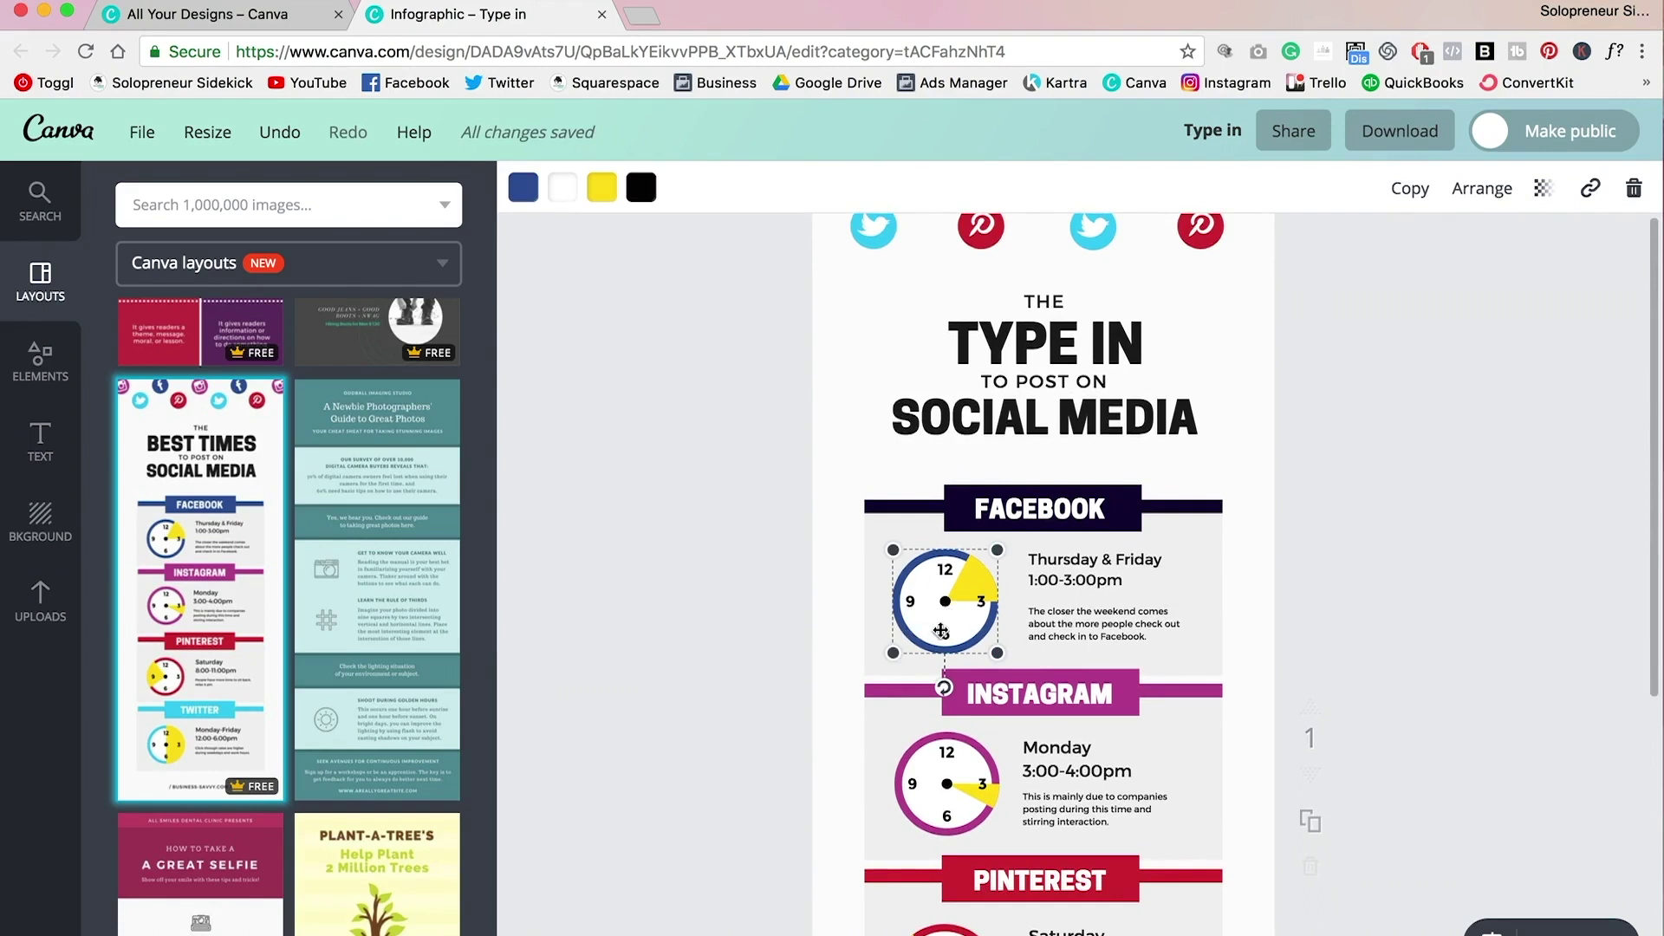
{"action": "left_click", "coordinate": [523, 188]}
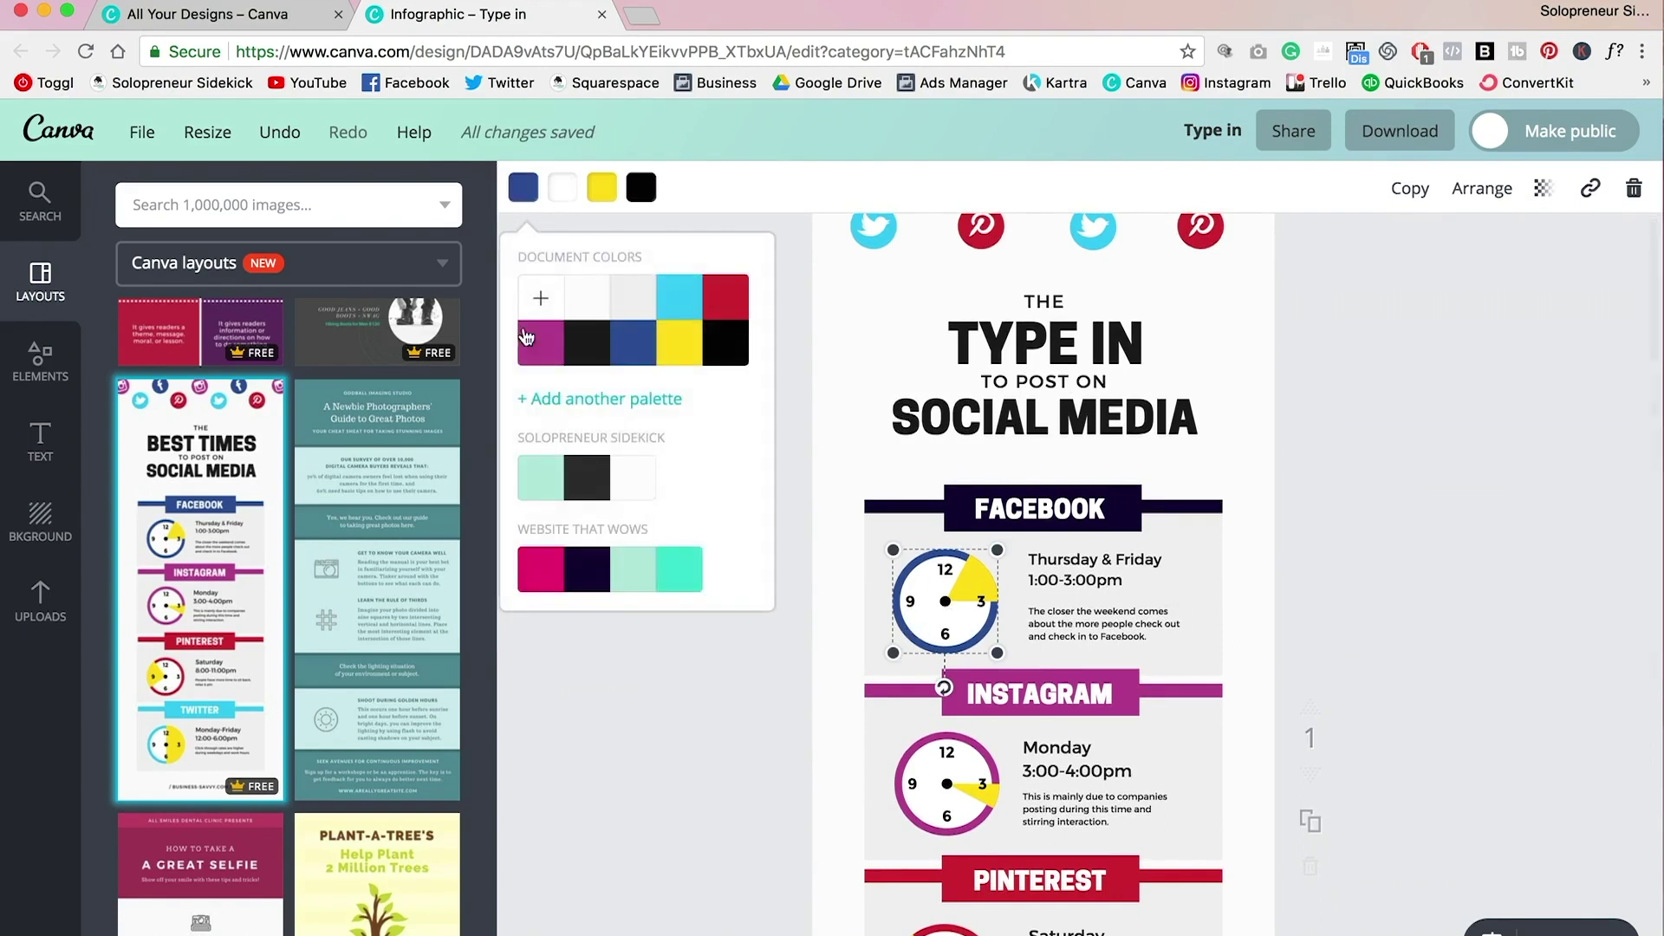
{"action": "left_click", "coordinate": [540, 569]}
{"action": "left_click", "coordinate": [600, 187]}
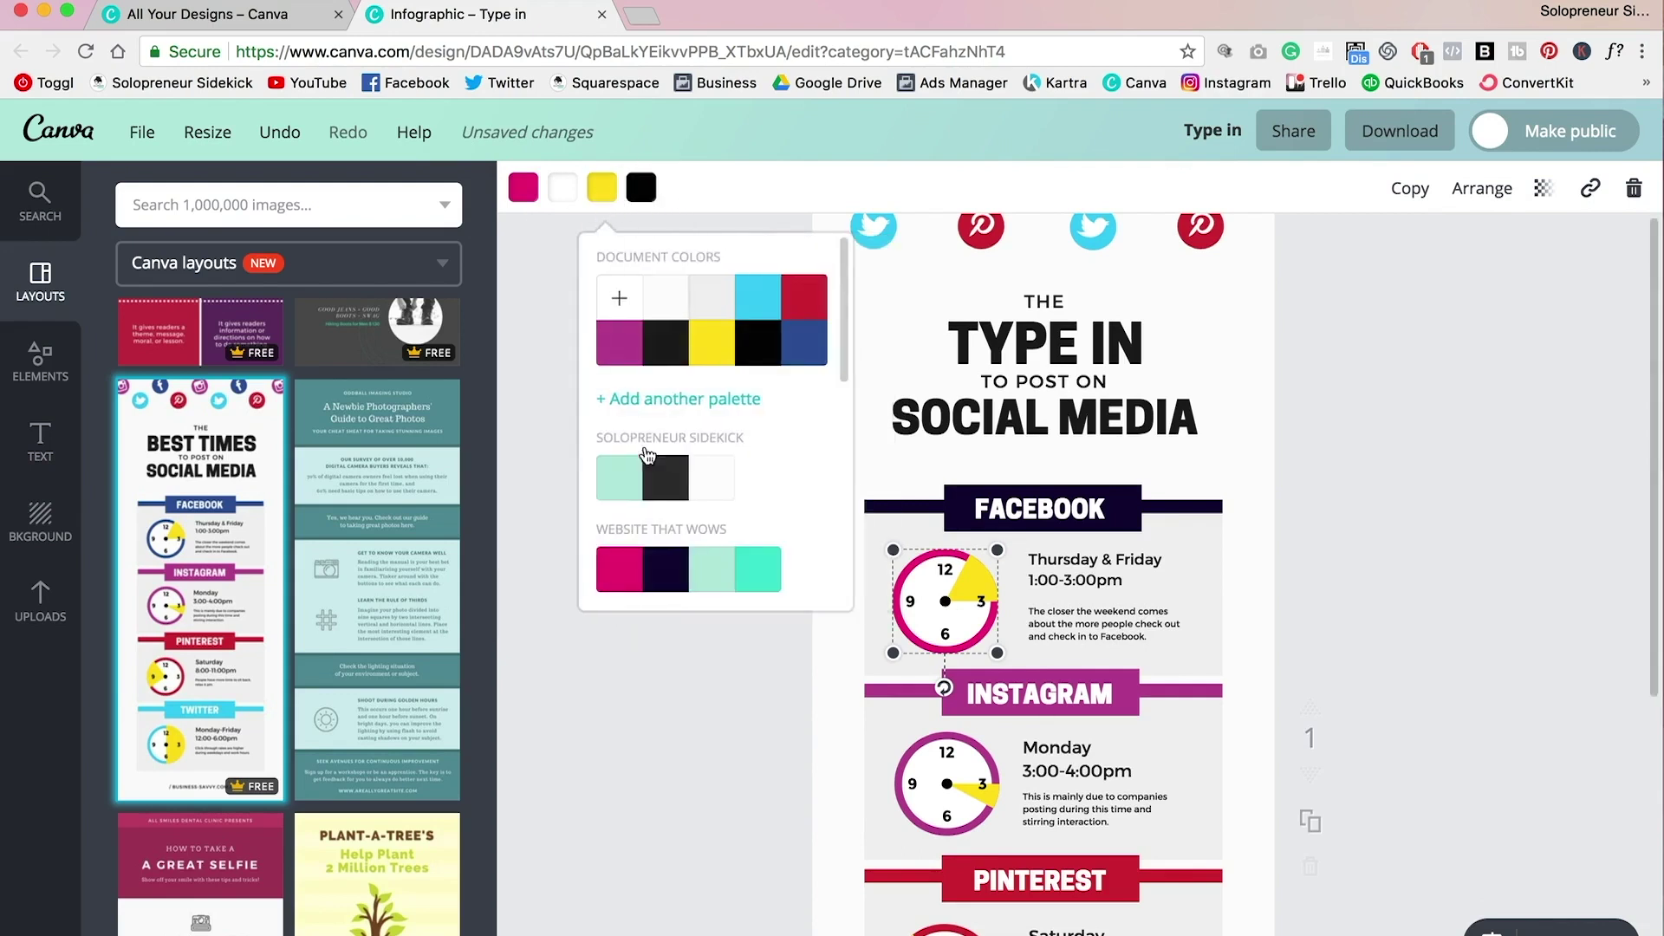
{"action": "left_click", "coordinate": [758, 569]}
{"action": "left_click", "coordinate": [725, 780]}
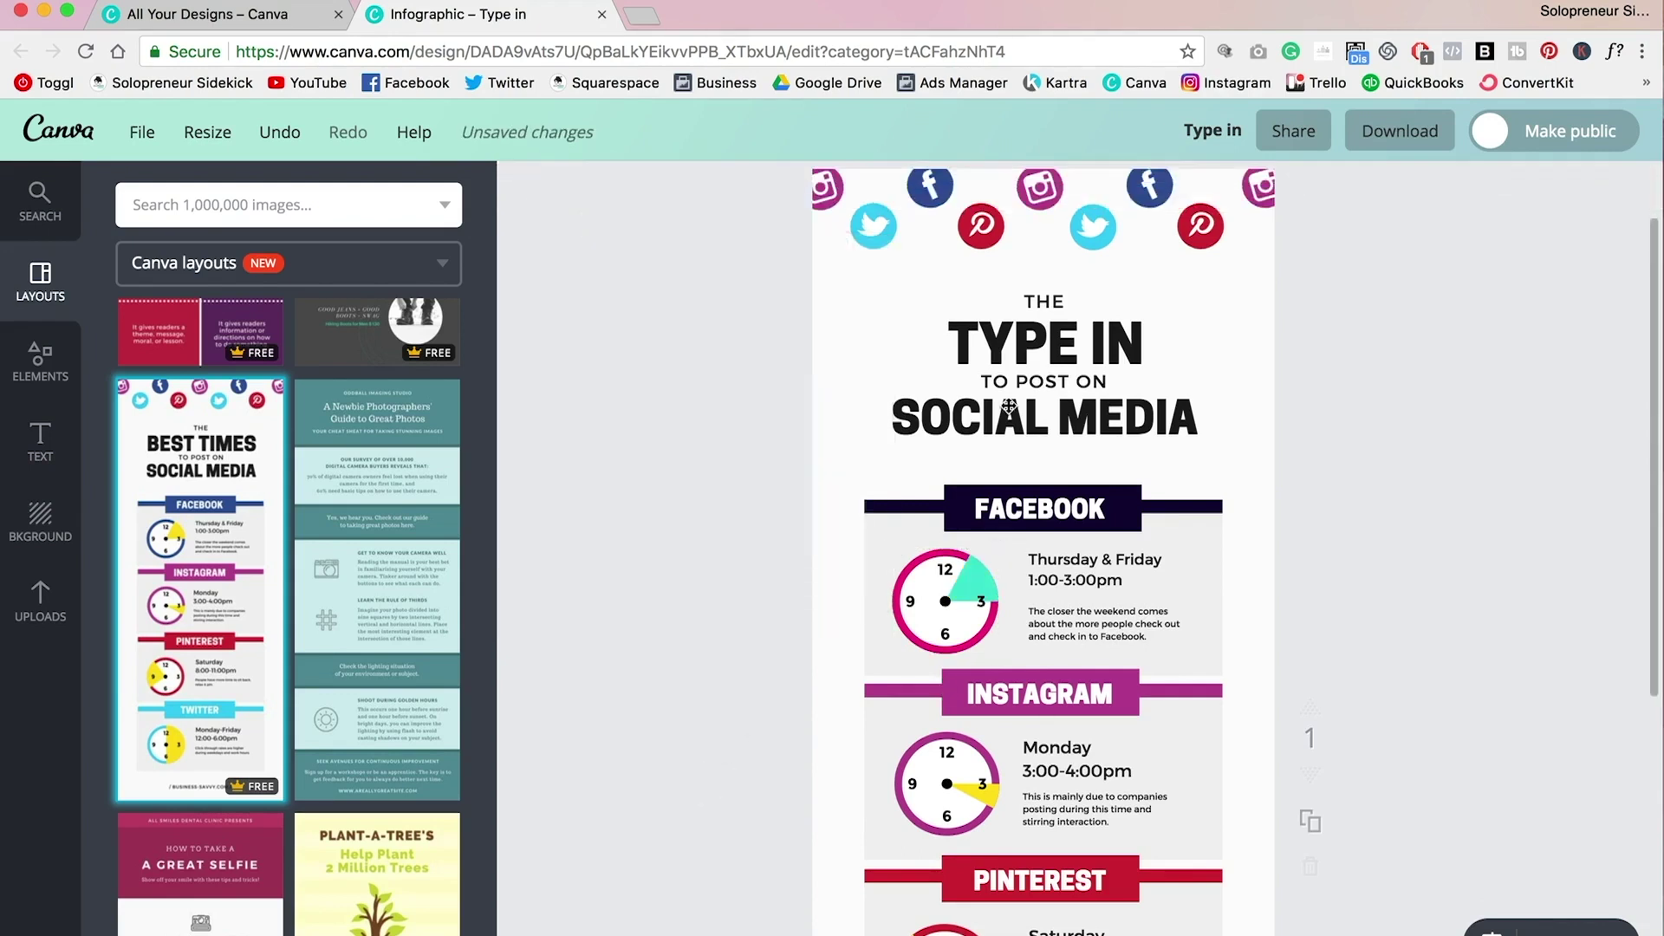
{"action": "scroll", "coordinate": [1425, 465], "scroll_direction": "down", "scroll_amount": 5}
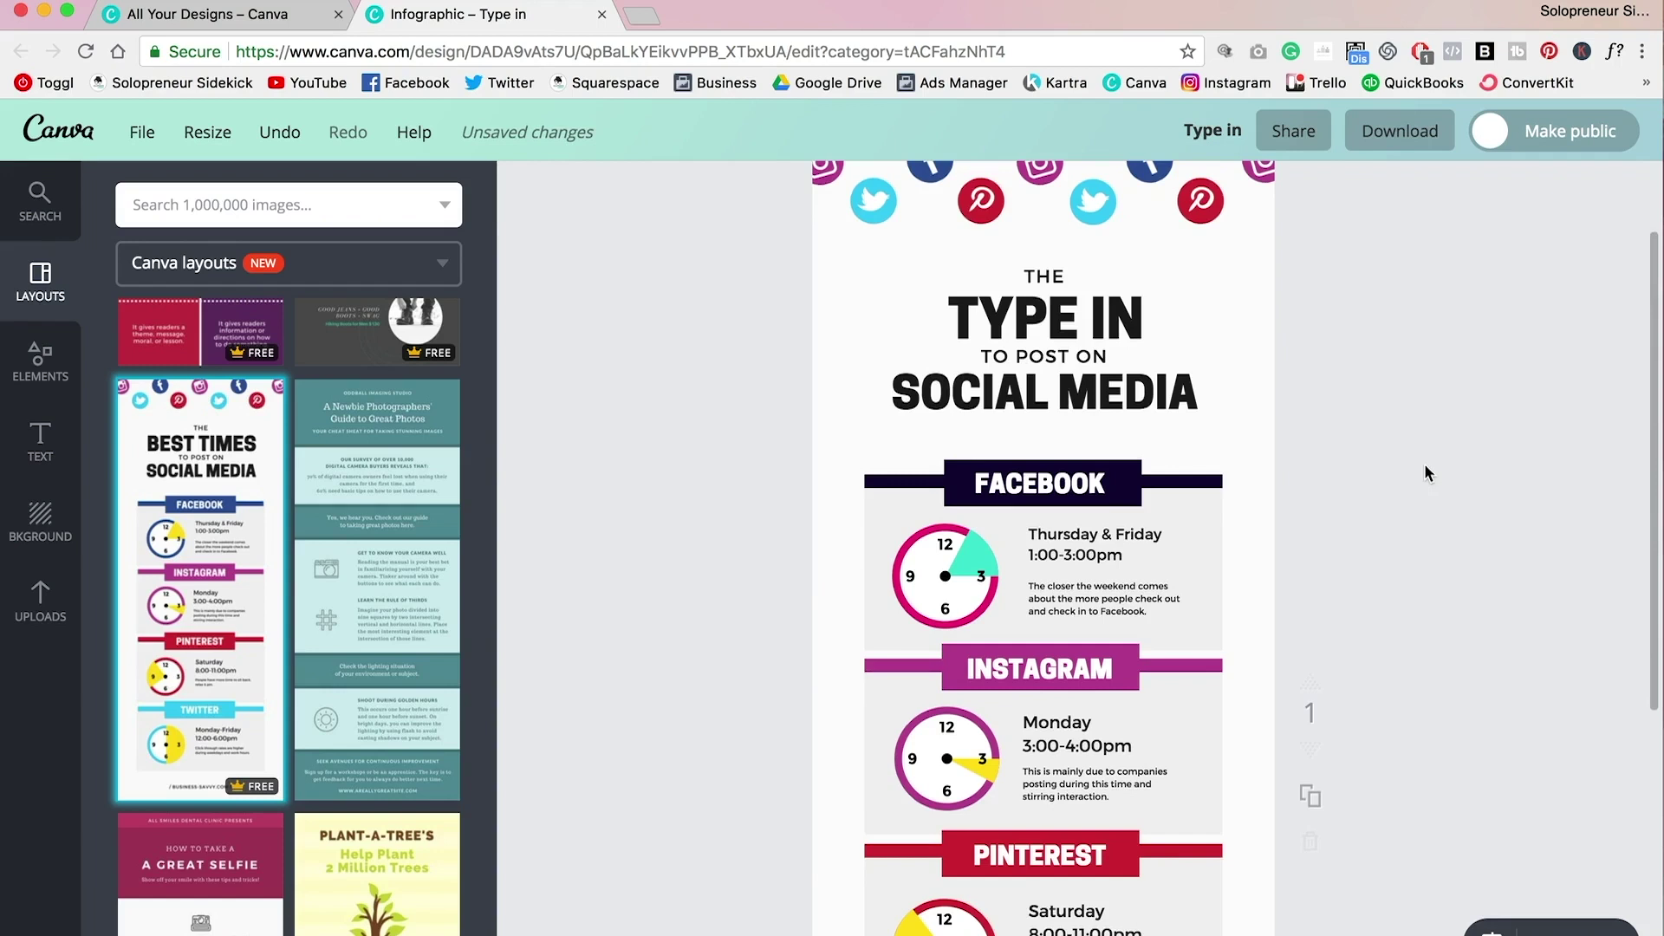
{"action": "scroll", "coordinate": [1424, 466], "scroll_direction": "down", "scroll_amount": 8}
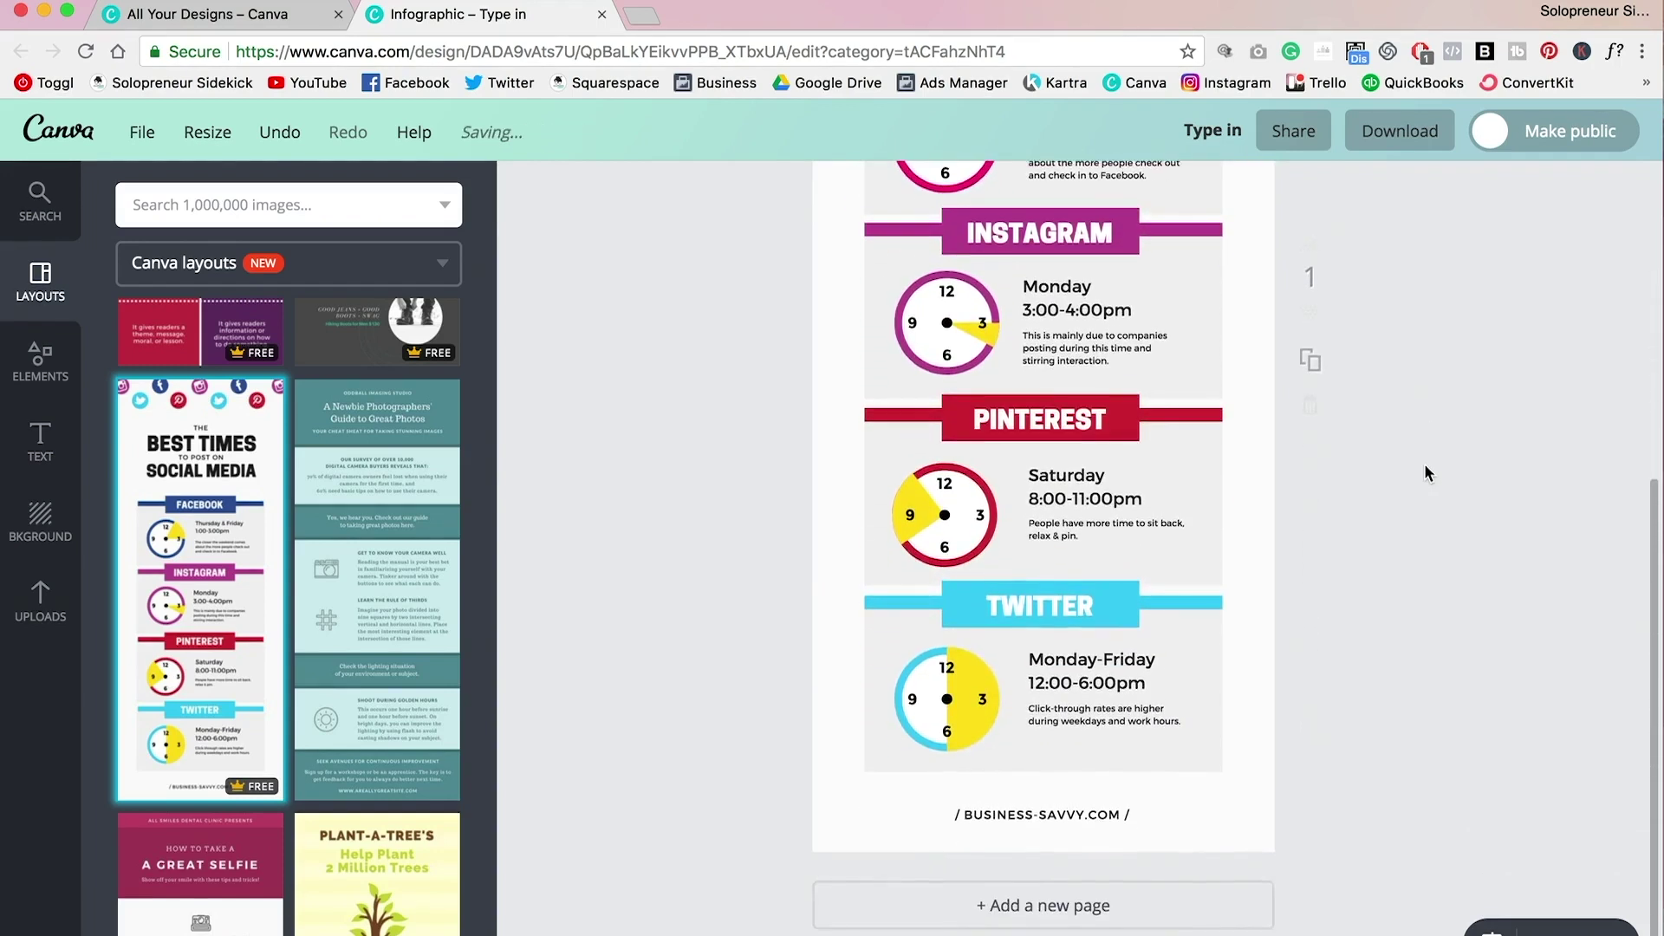
{"action": "scroll", "coordinate": [1422, 463], "scroll_direction": "up", "scroll_amount": 15}
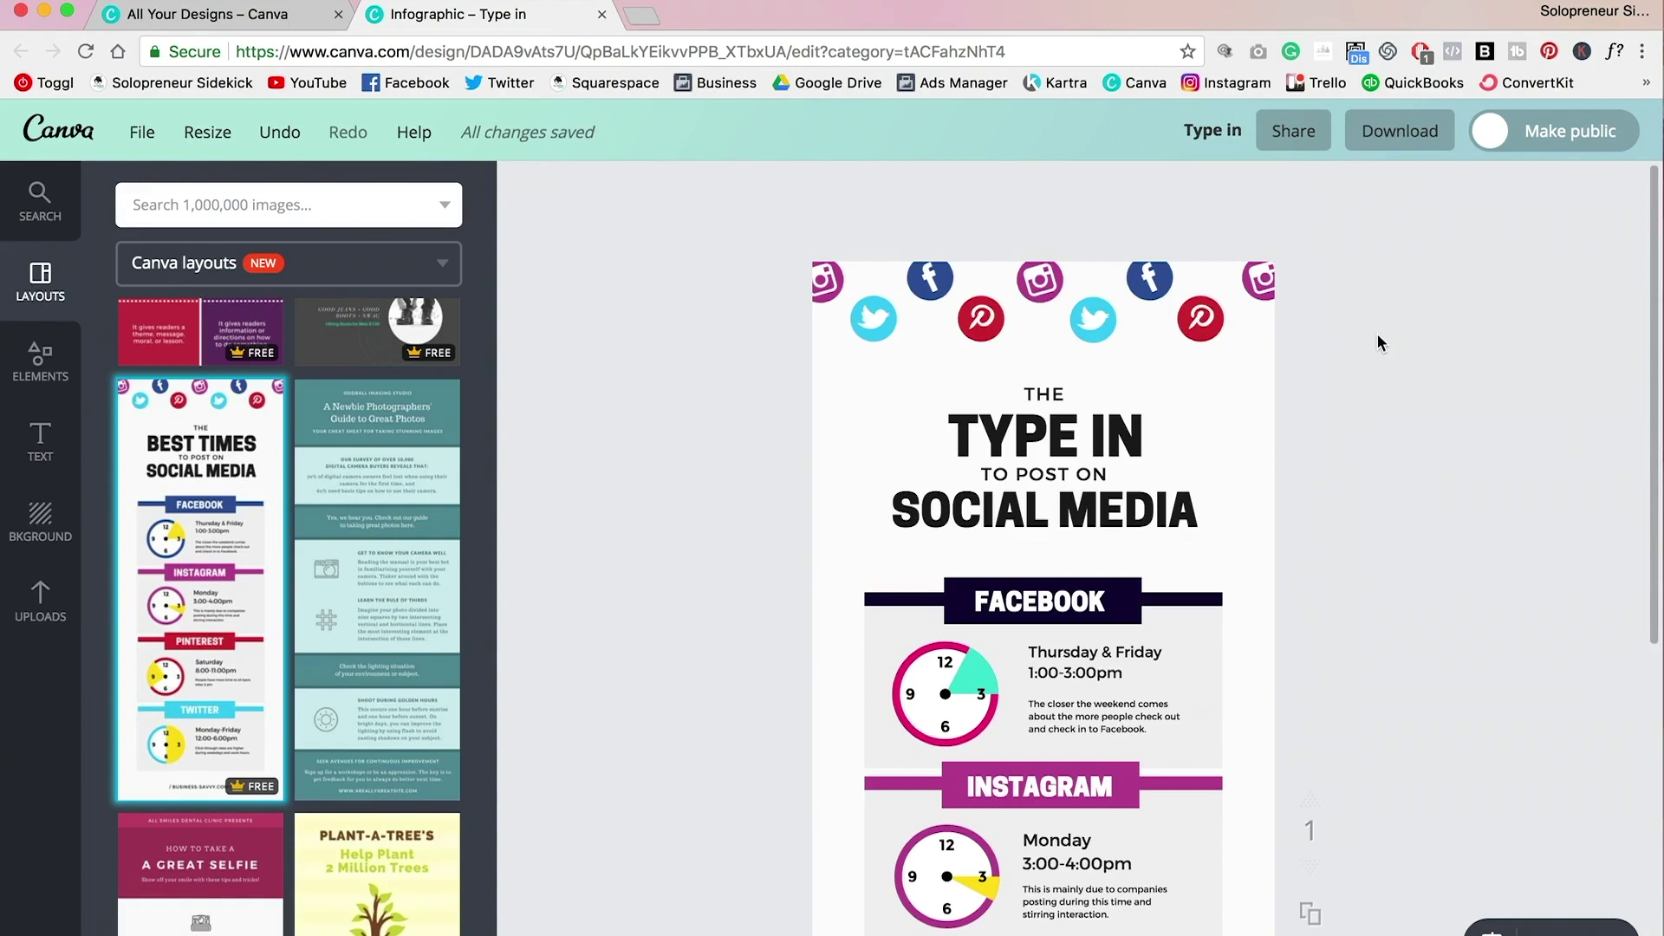
{"action": "scroll", "coordinate": [1377, 341], "scroll_direction": "down", "scroll_amount": 7}
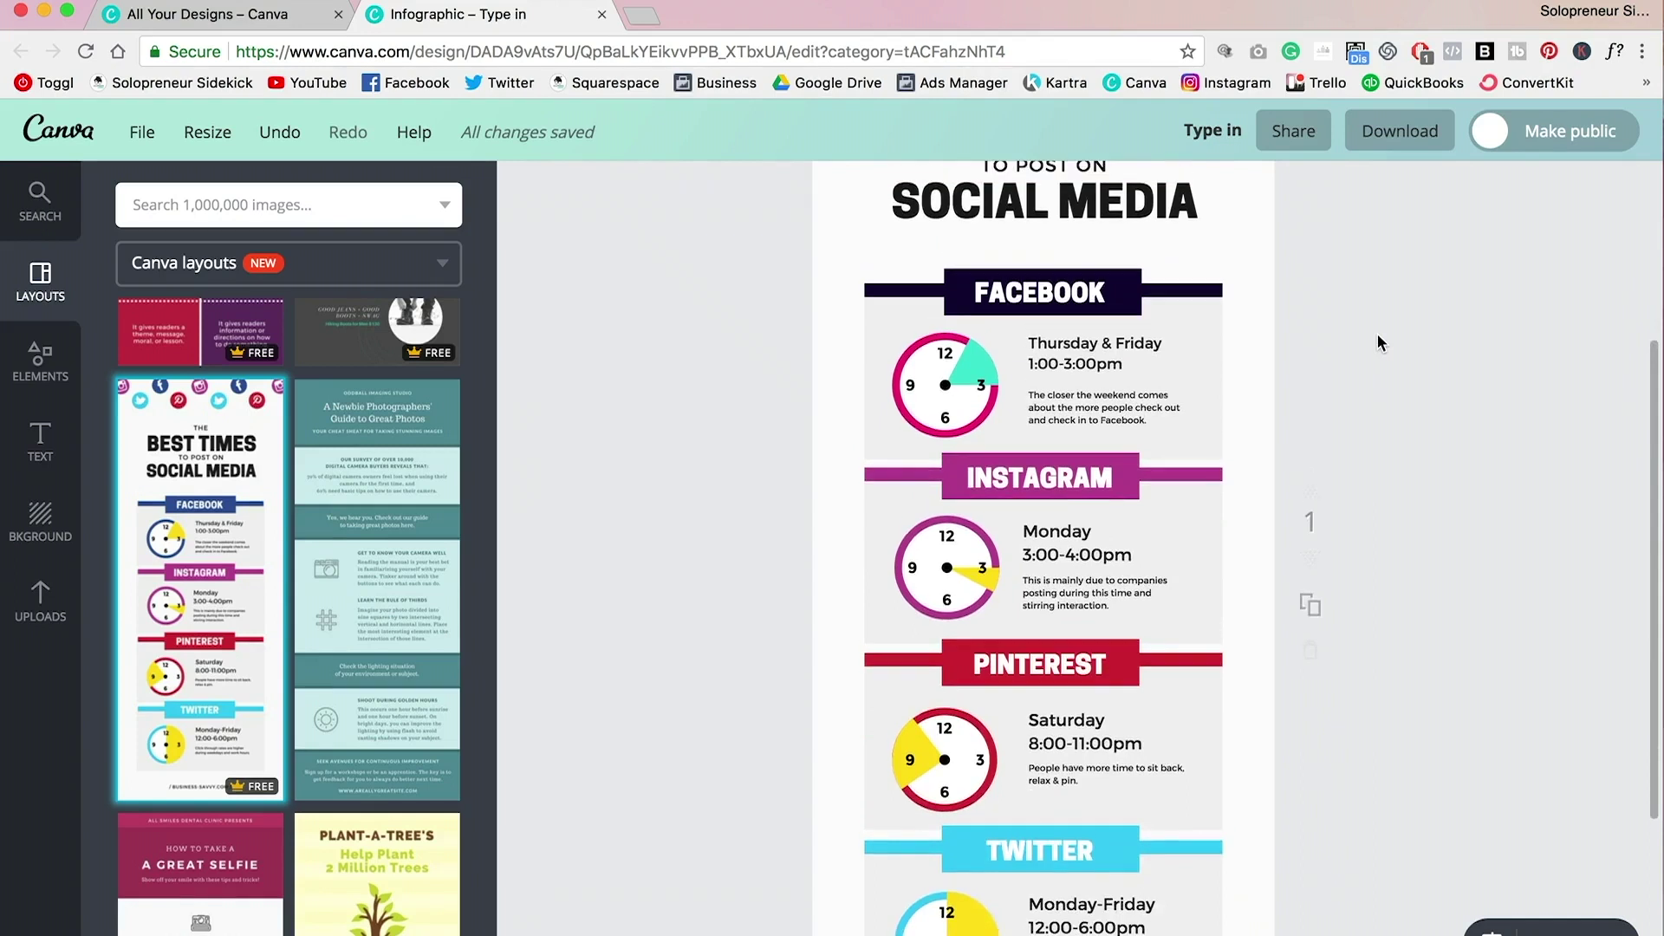
{"action": "scroll", "coordinate": [1376, 334], "scroll_direction": "up", "scroll_amount": 5}
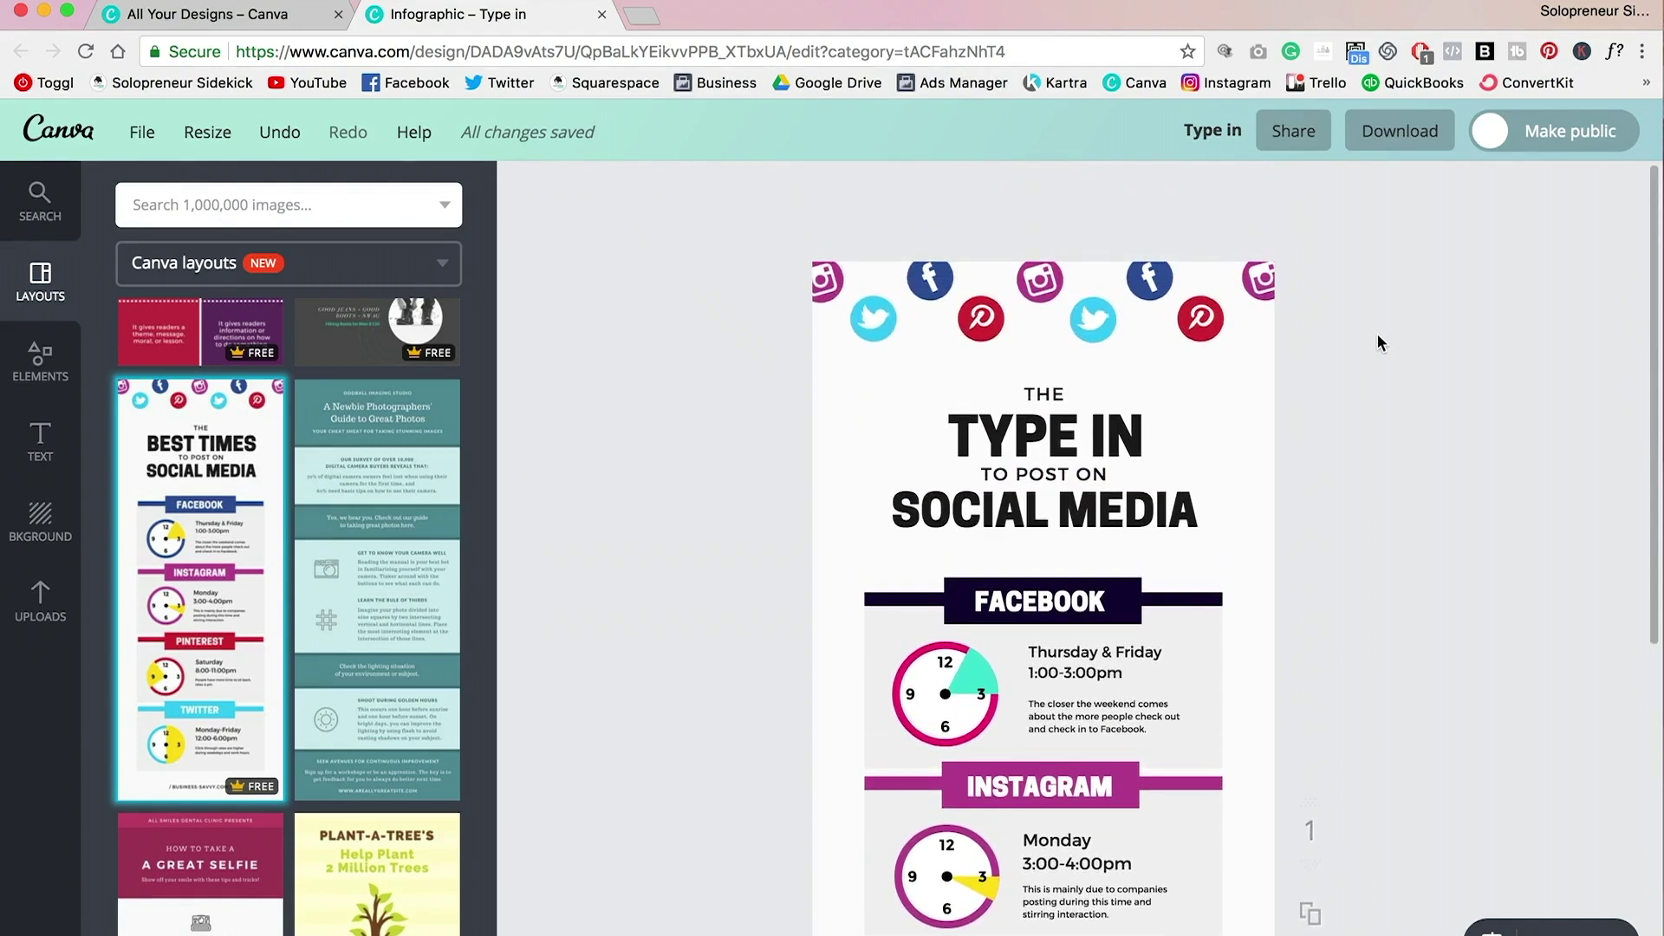
{"action": "scroll", "coordinate": [1376, 334], "scroll_direction": "down", "scroll_amount": 1}
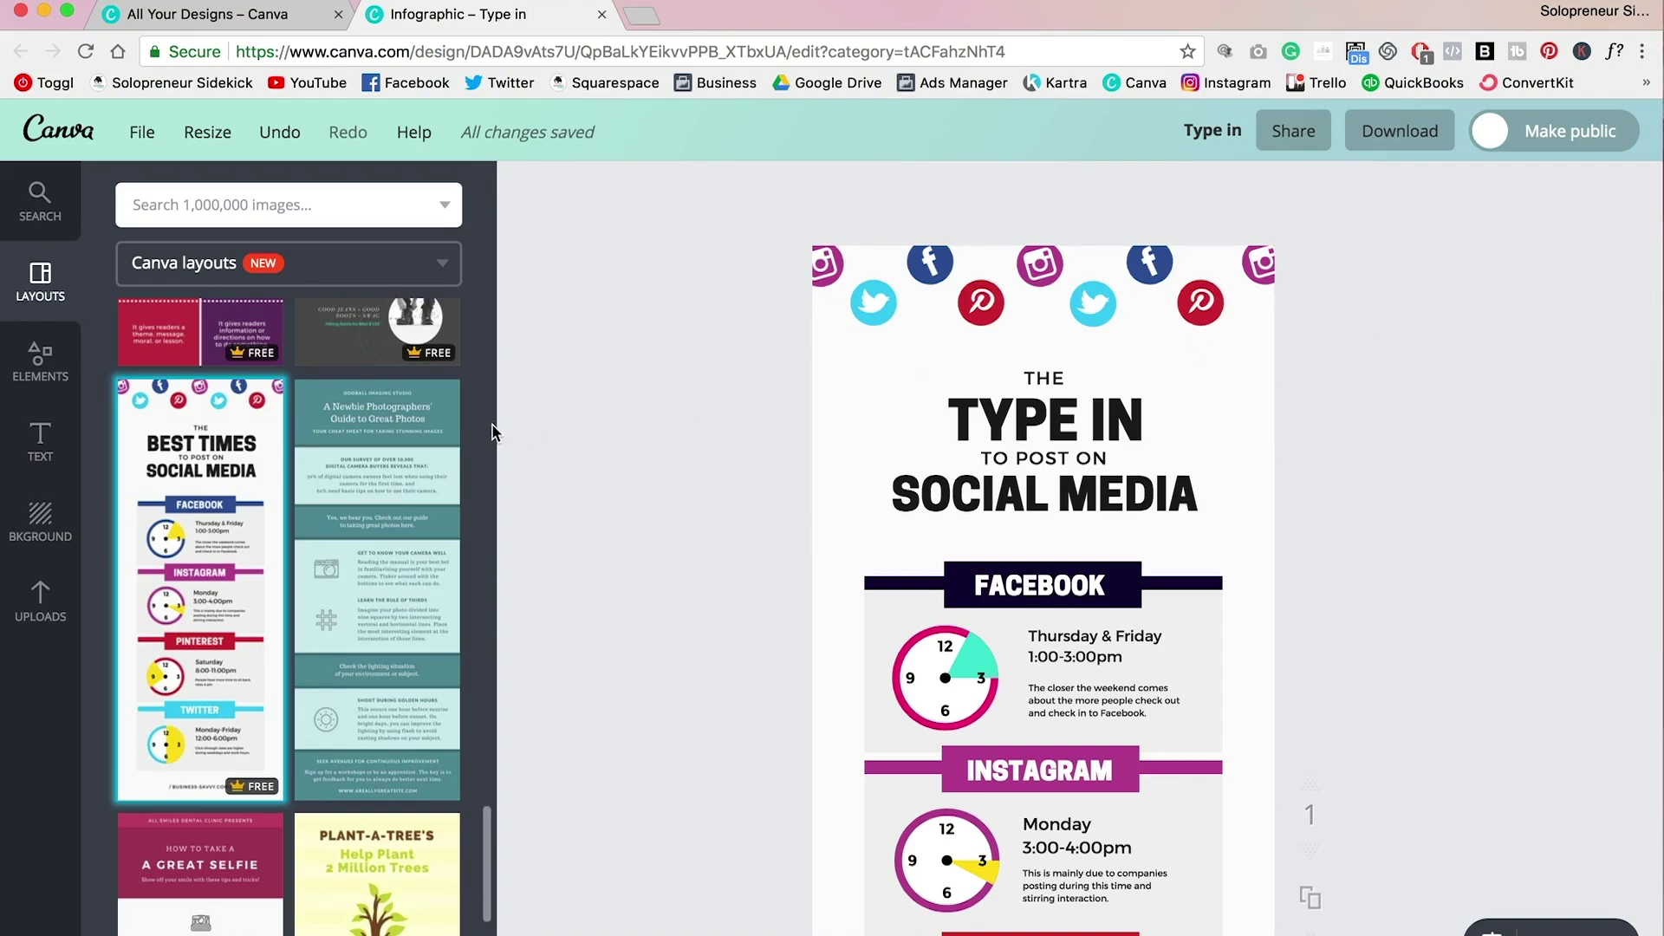
Choose custom dimensions for the design and change the 800 px width to 2000 px.
{"action": "left_click", "coordinate": [143, 141]}
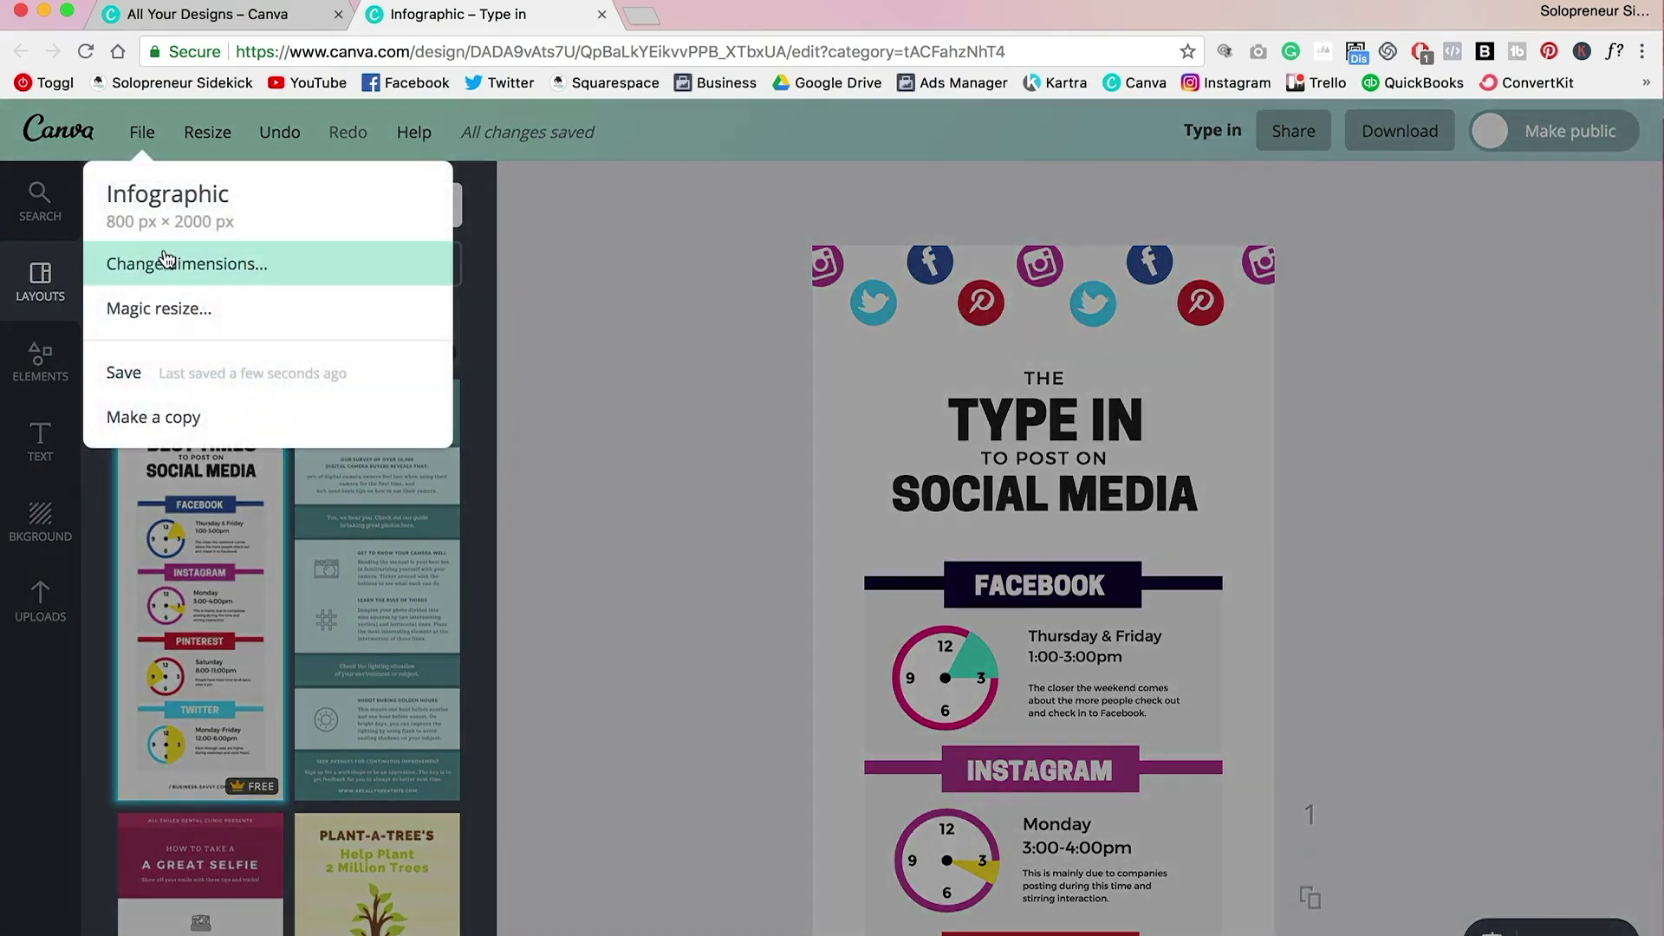
{"action": "left_click", "coordinate": [168, 260]}
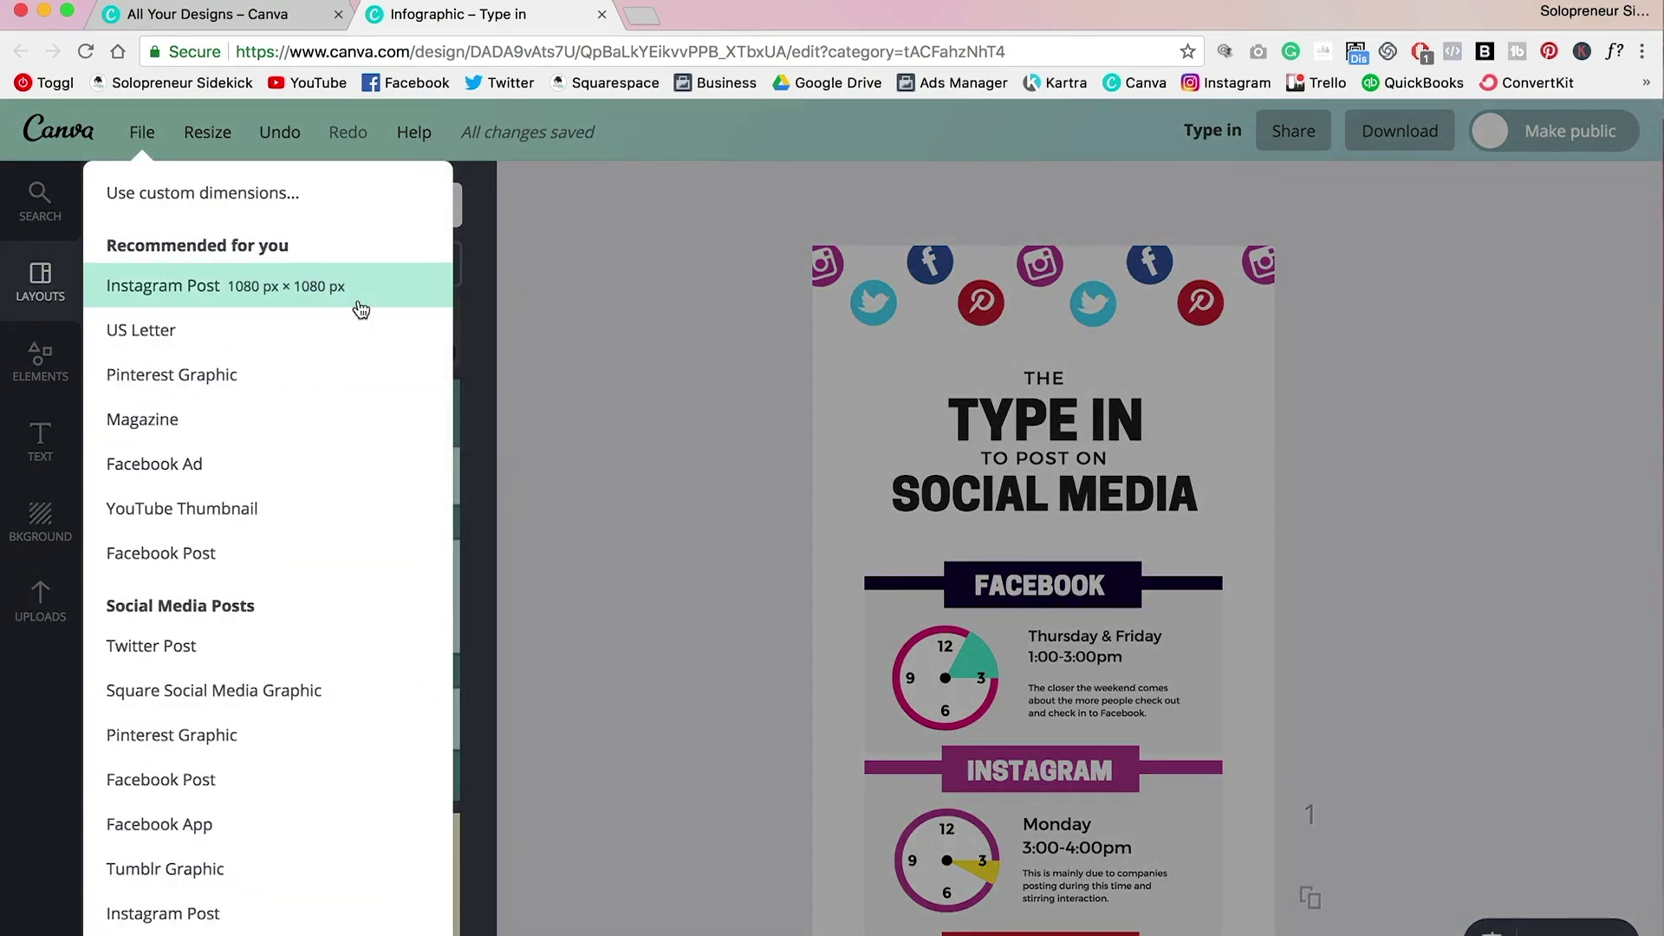
{"action": "left_click", "coordinate": [147, 199]}
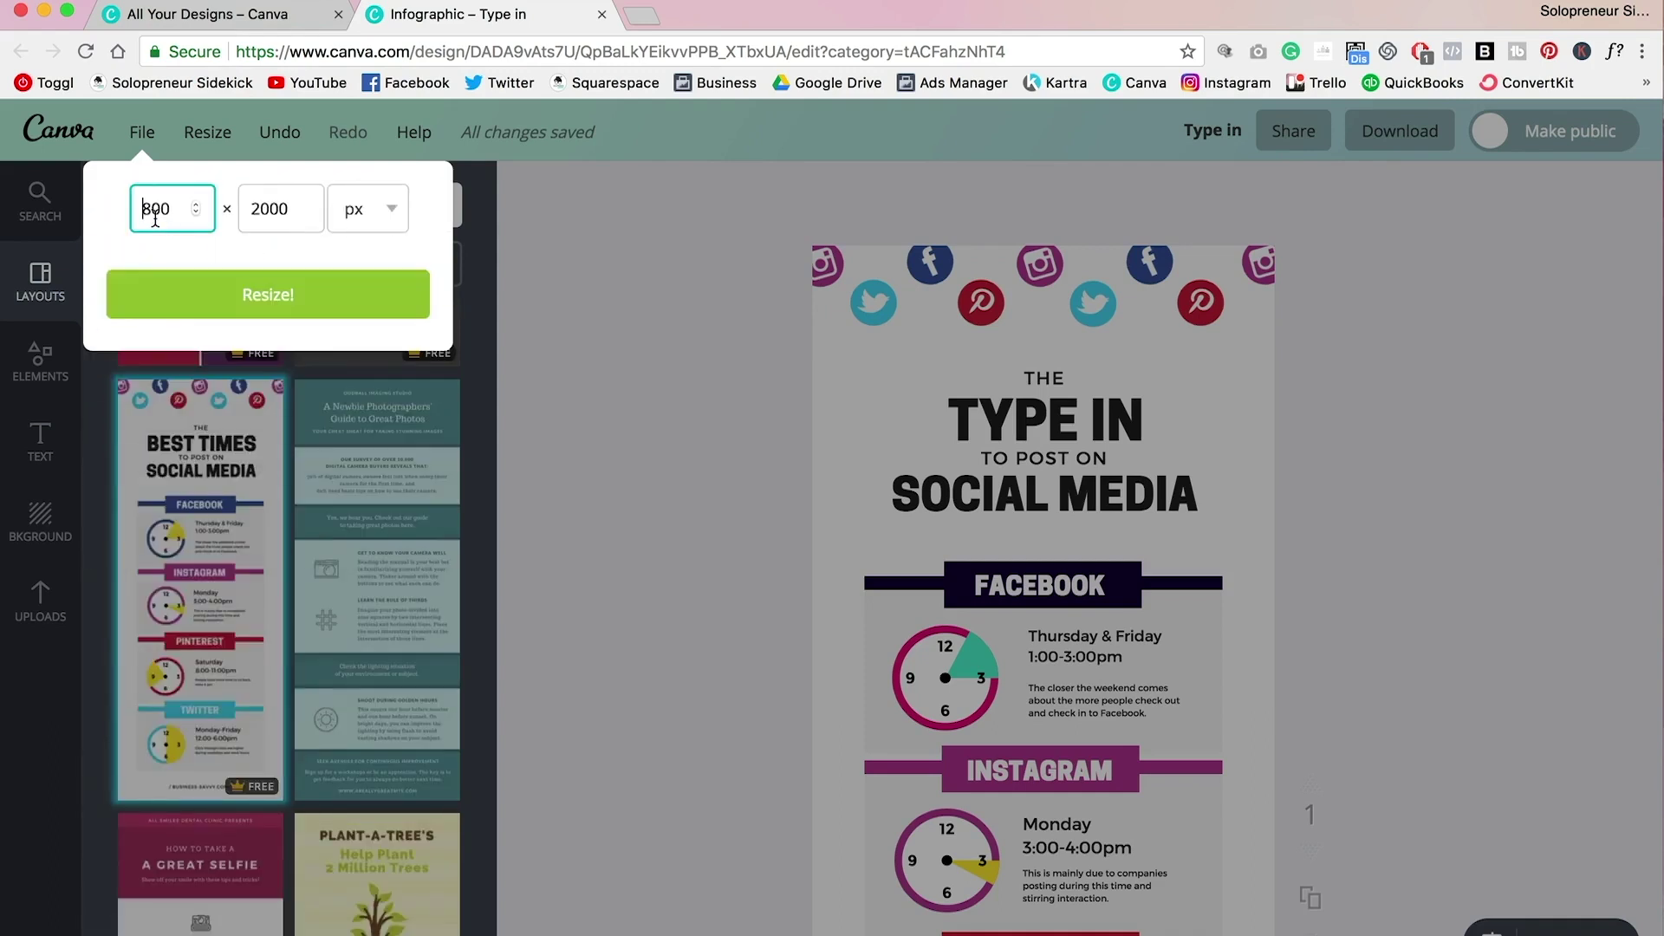
{"action": "double_click", "coordinate": [155, 217]}
{"action": "type", "text": "1"}
{"action": "type", "text": "000"}
Resize the design to 2000 × 2000 px, then reposition the social icons and move the title block left.
{"action": "left_click", "coordinate": [251, 296]}
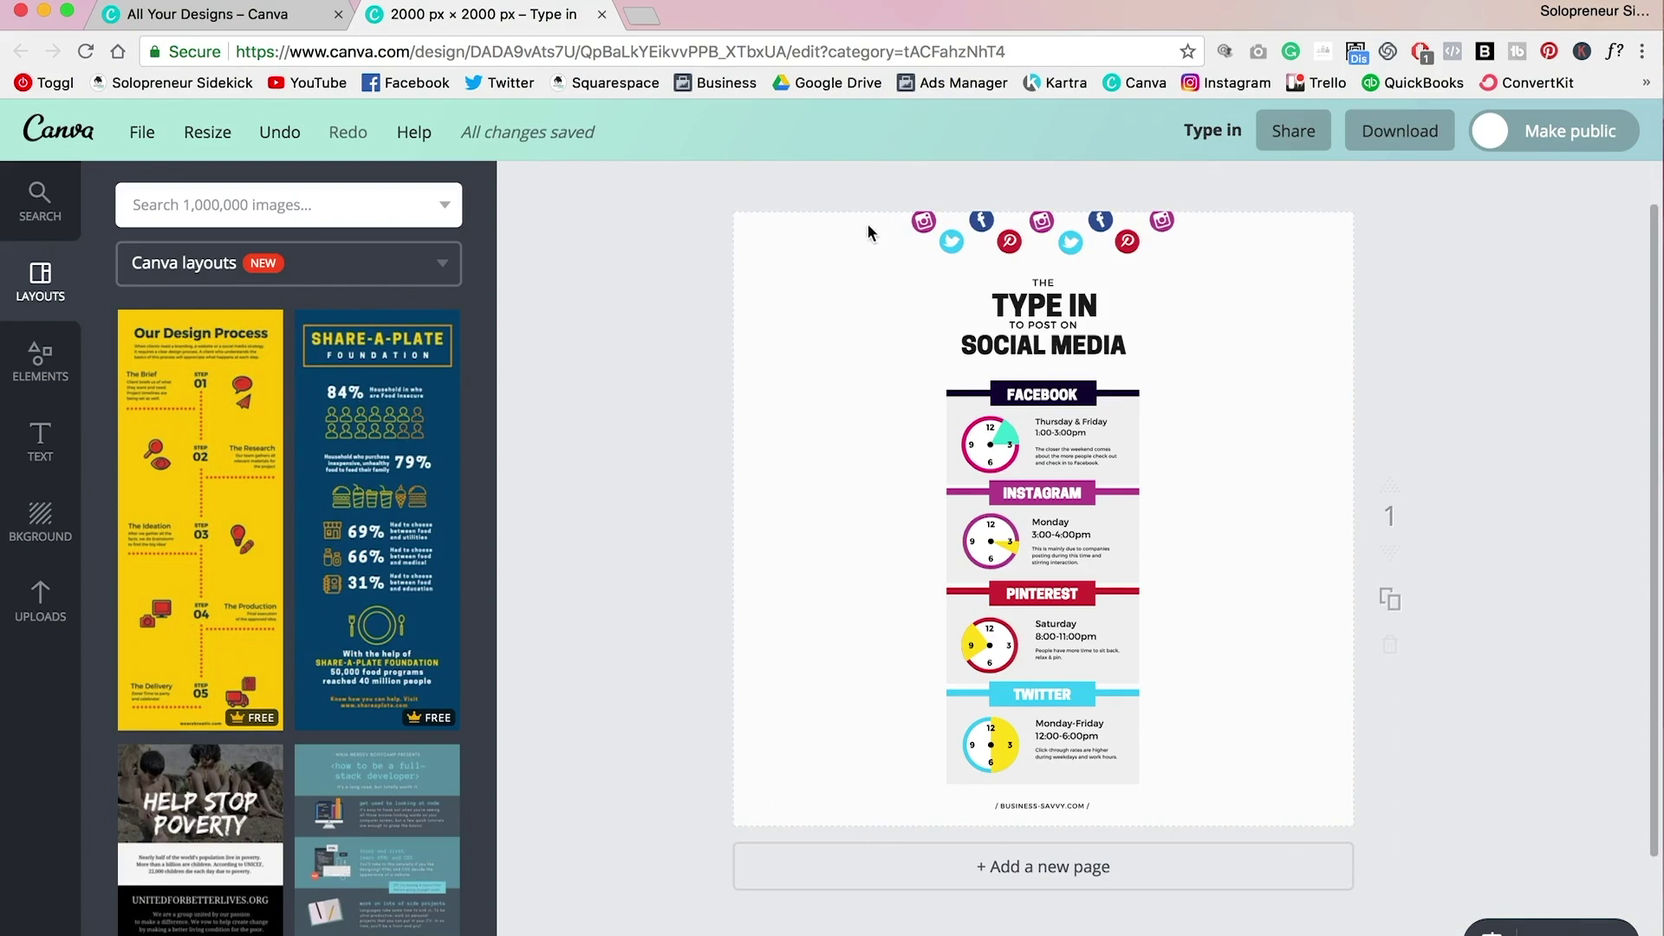
{"action": "left_click_drag", "start_coordinate": [844, 208], "coordinate": [727, 288]}
{"action": "key", "text": "super+z"}
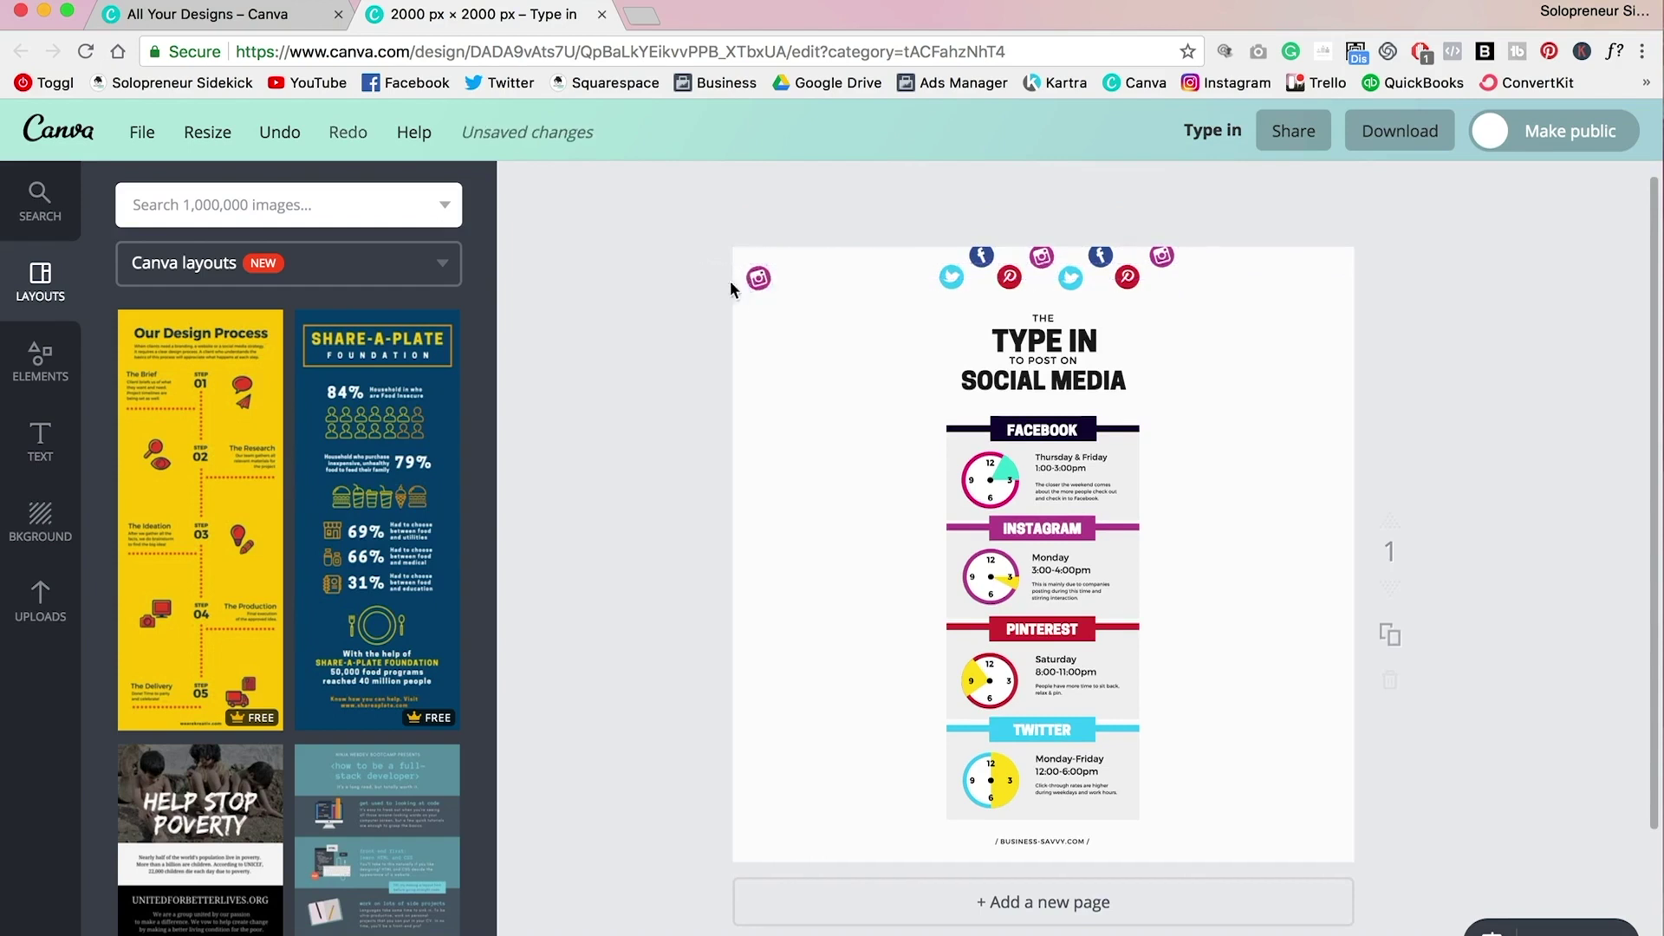
{"action": "left_click_drag", "start_coordinate": [869, 200], "coordinate": [1262, 253]}
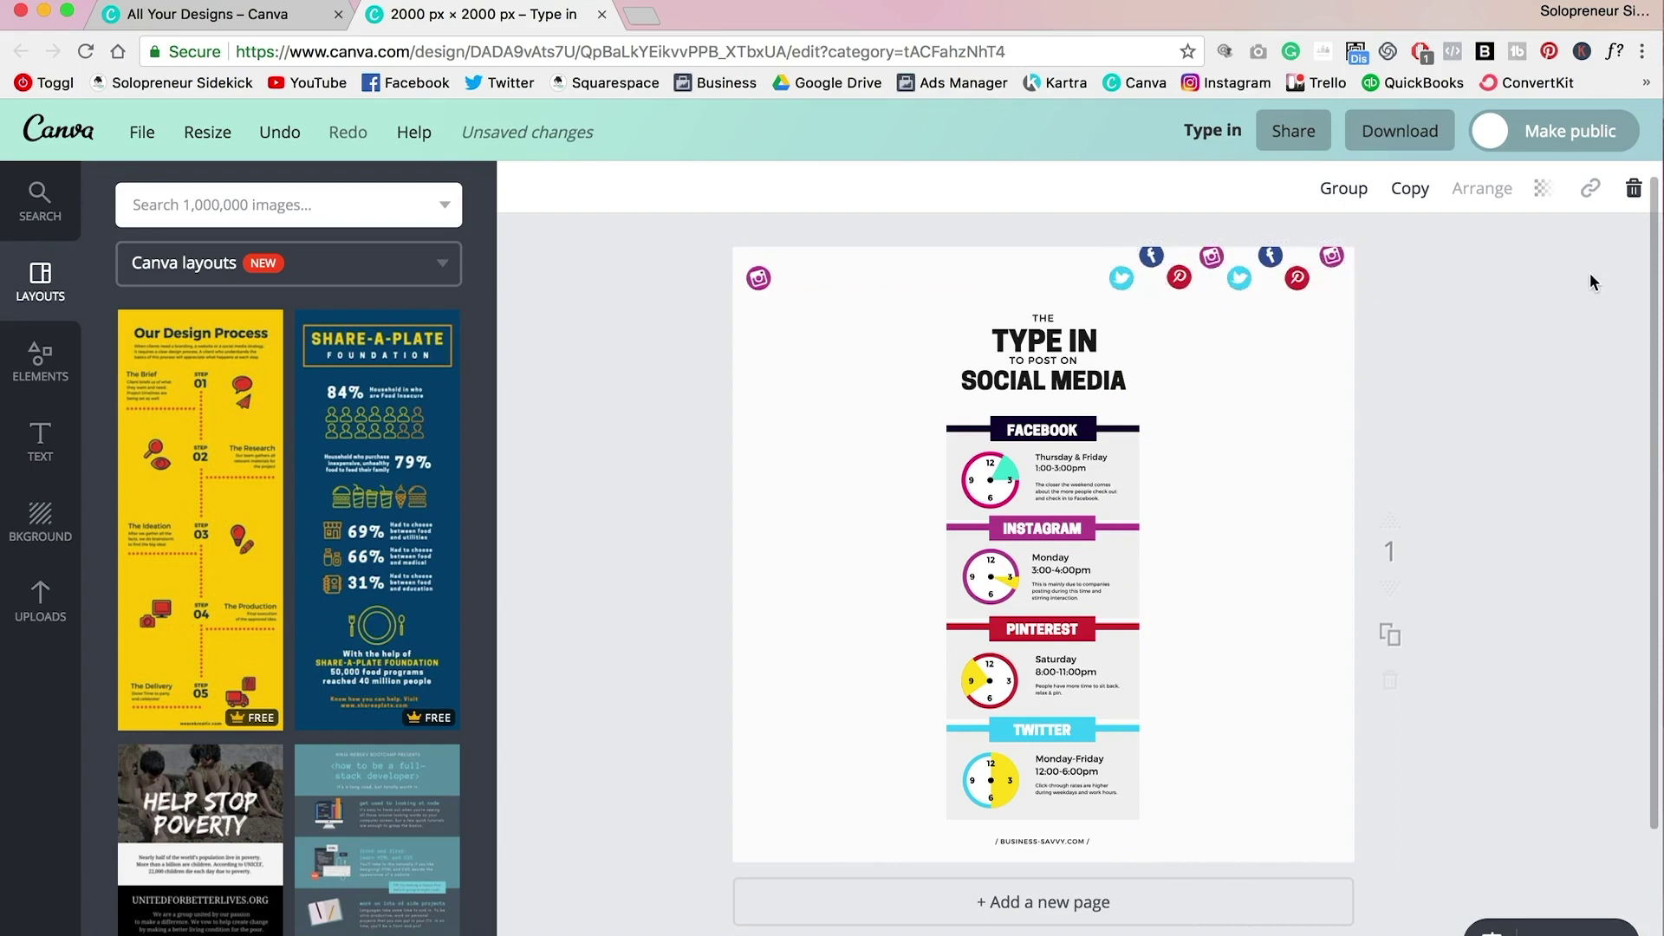
{"action": "left_click", "coordinate": [1389, 290]}
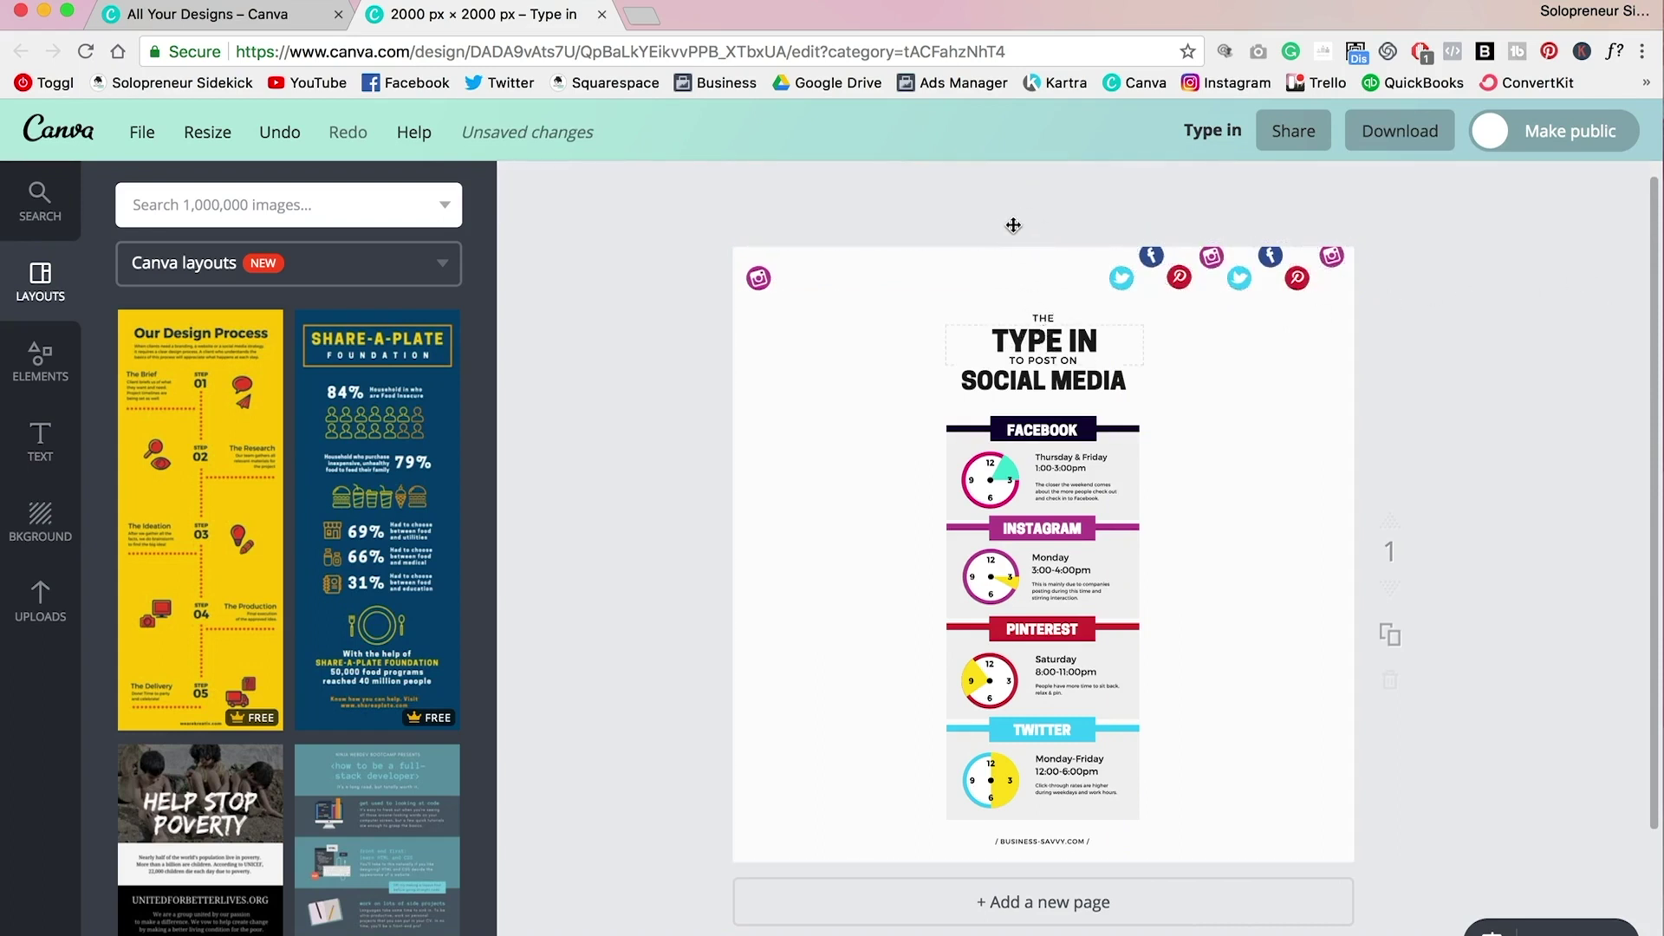
{"action": "left_click_drag", "start_coordinate": [1064, 375], "coordinate": [849, 389]}
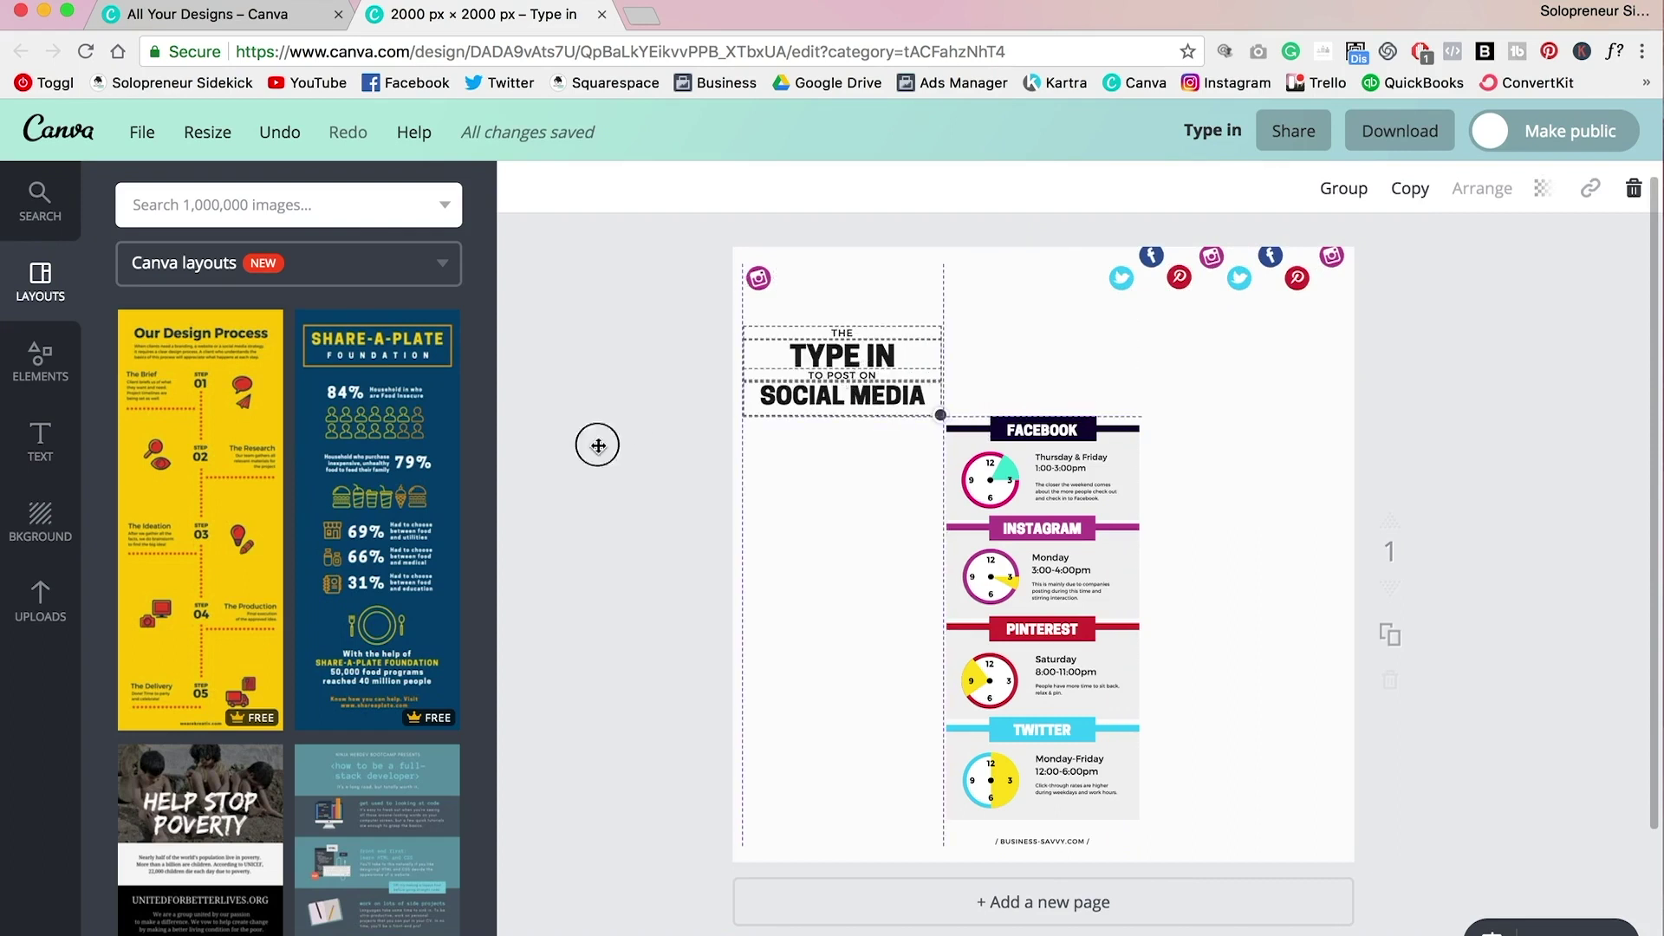
{"action": "key", "text": "shift+Up"}
{"action": "left_click", "coordinate": [1124, 380]}
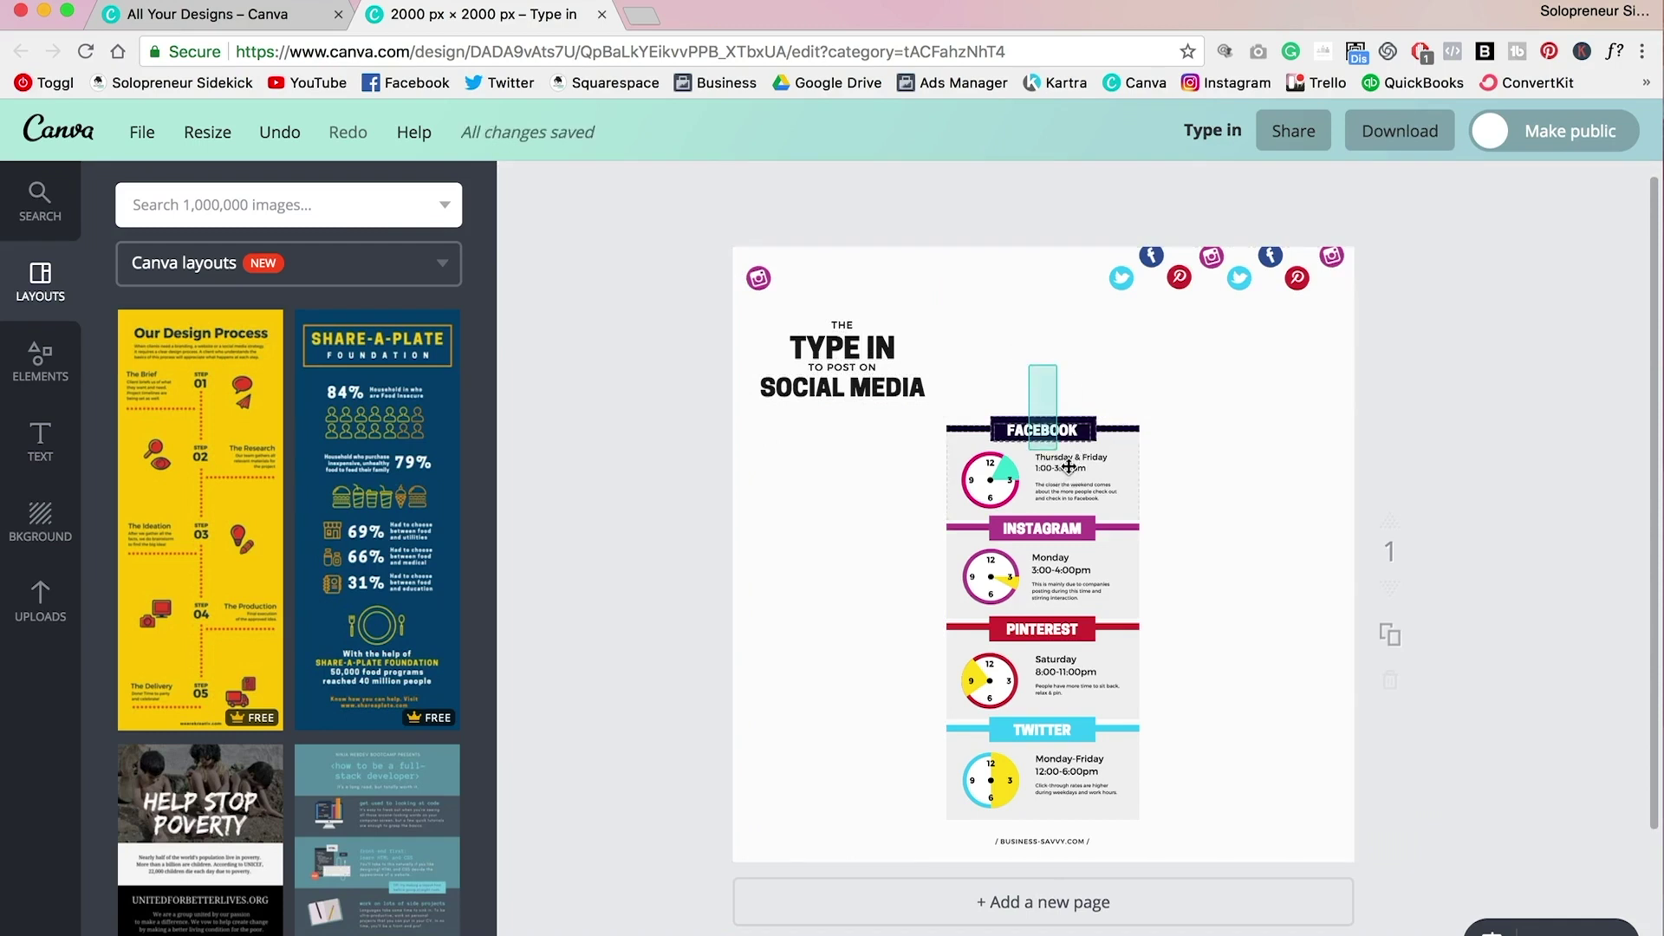
Stagger the Facebook, Pinterest and Twitter sections in a zigzag across the square page.
{"action": "left_click", "coordinate": [1068, 466]}
{"action": "left_click_drag", "start_coordinate": [1149, 411], "coordinate": [1215, 397]}
{"action": "key", "text": "ctrl+z"}
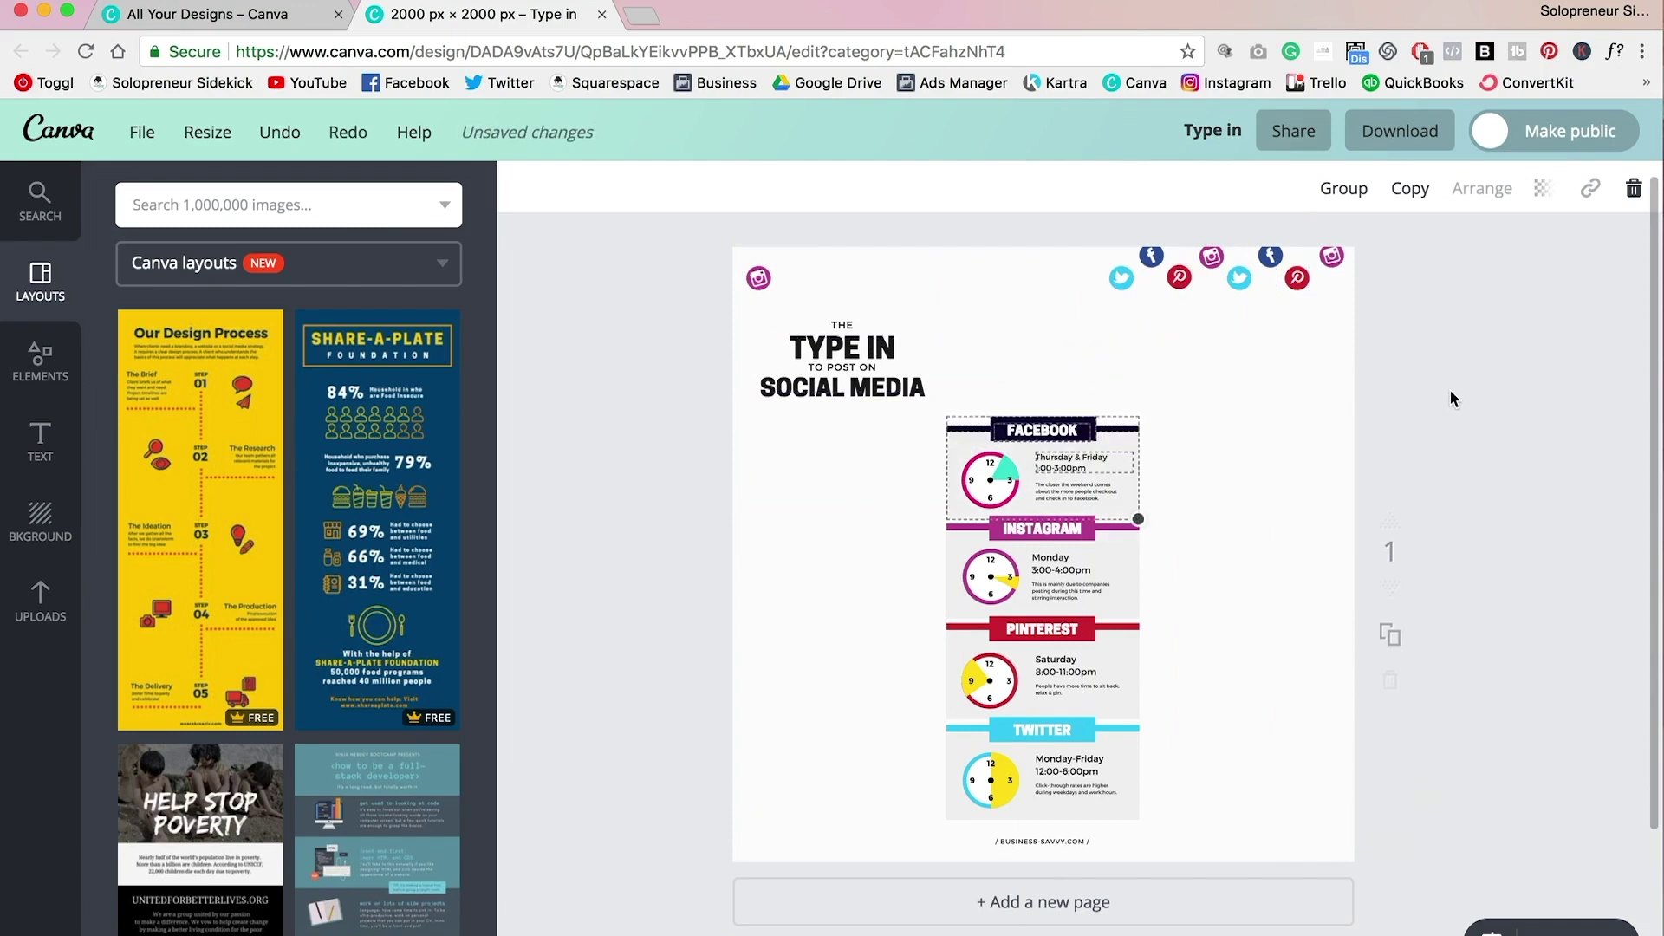
{"action": "key", "text": "ctrl+shift+z"}
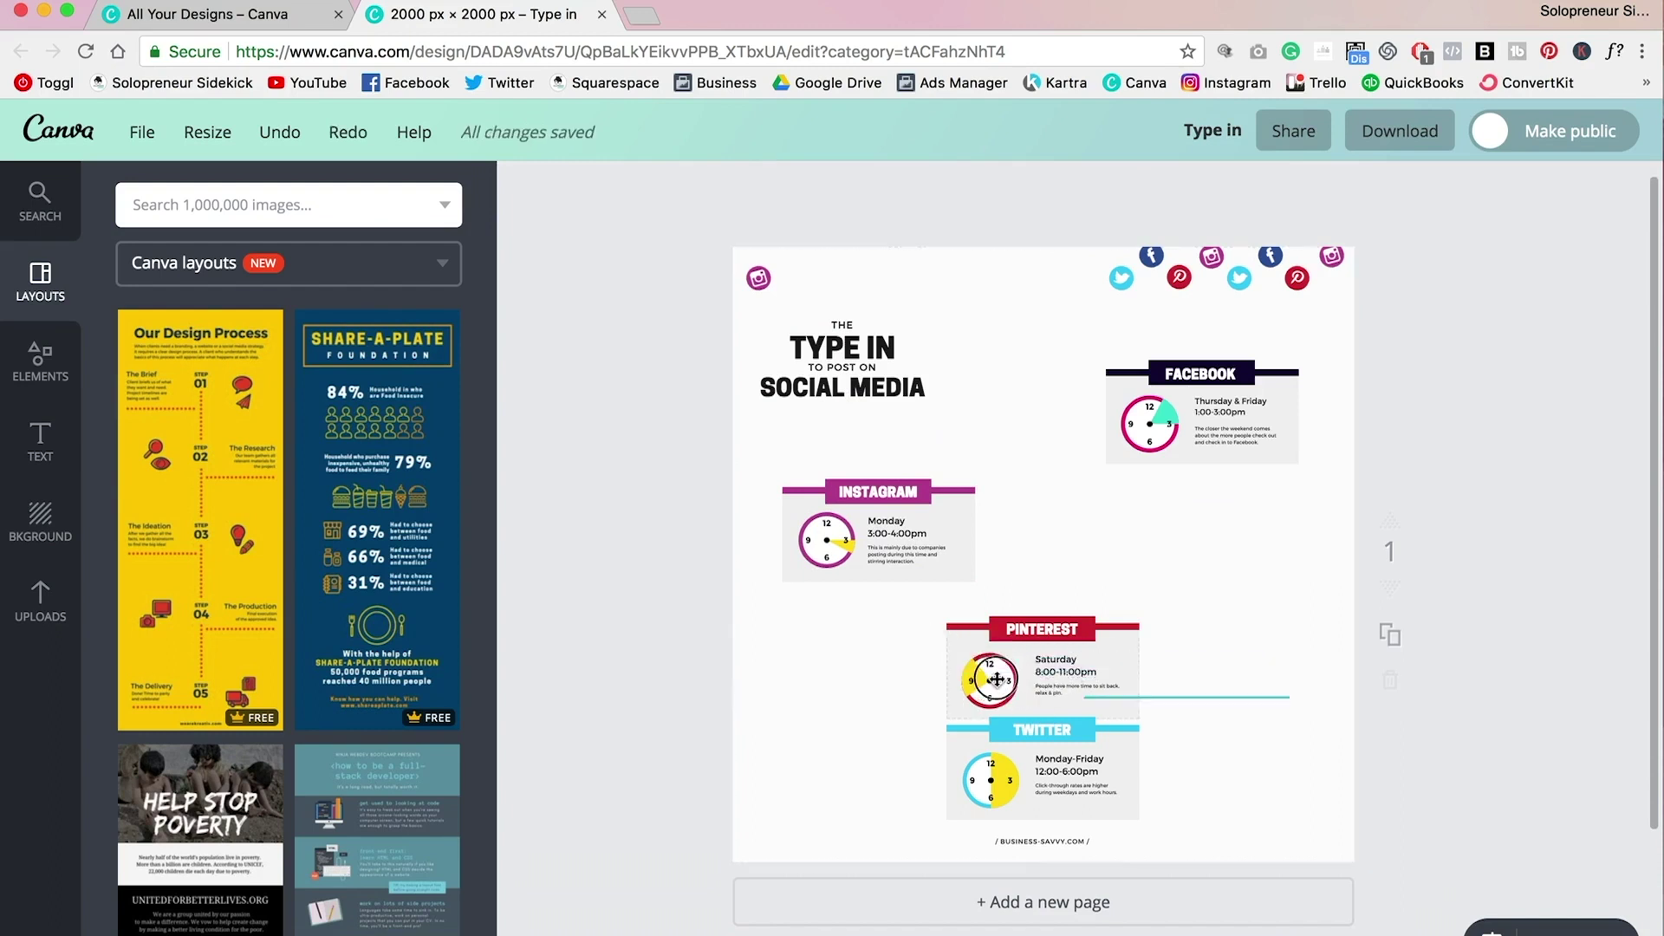
{"action": "left_click_drag", "start_coordinate": [1334, 704], "coordinate": [950, 621]}
{"action": "left_click_drag", "start_coordinate": [1052, 644], "coordinate": [1195, 592]}
{"action": "left_click", "coordinate": [1552, 416]}
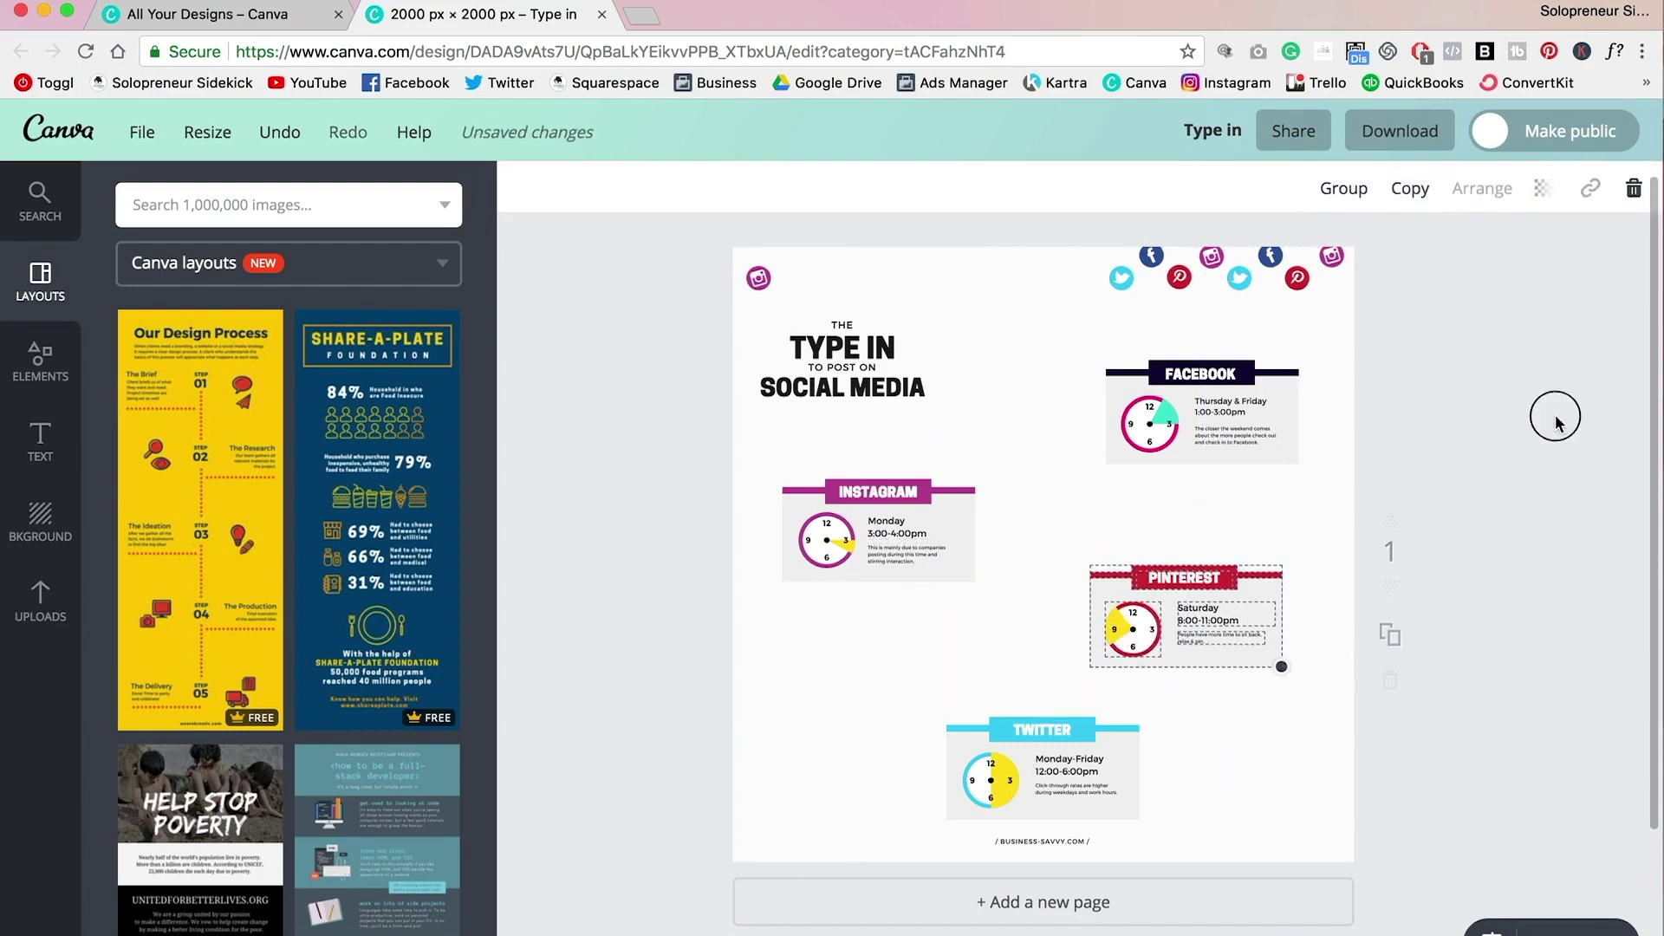
{"action": "left_click_drag", "start_coordinate": [1251, 802], "coordinate": [964, 741]}
{"action": "left_click_drag", "start_coordinate": [1039, 762], "coordinate": [948, 752]}
{"action": "left_click", "coordinate": [627, 752]}
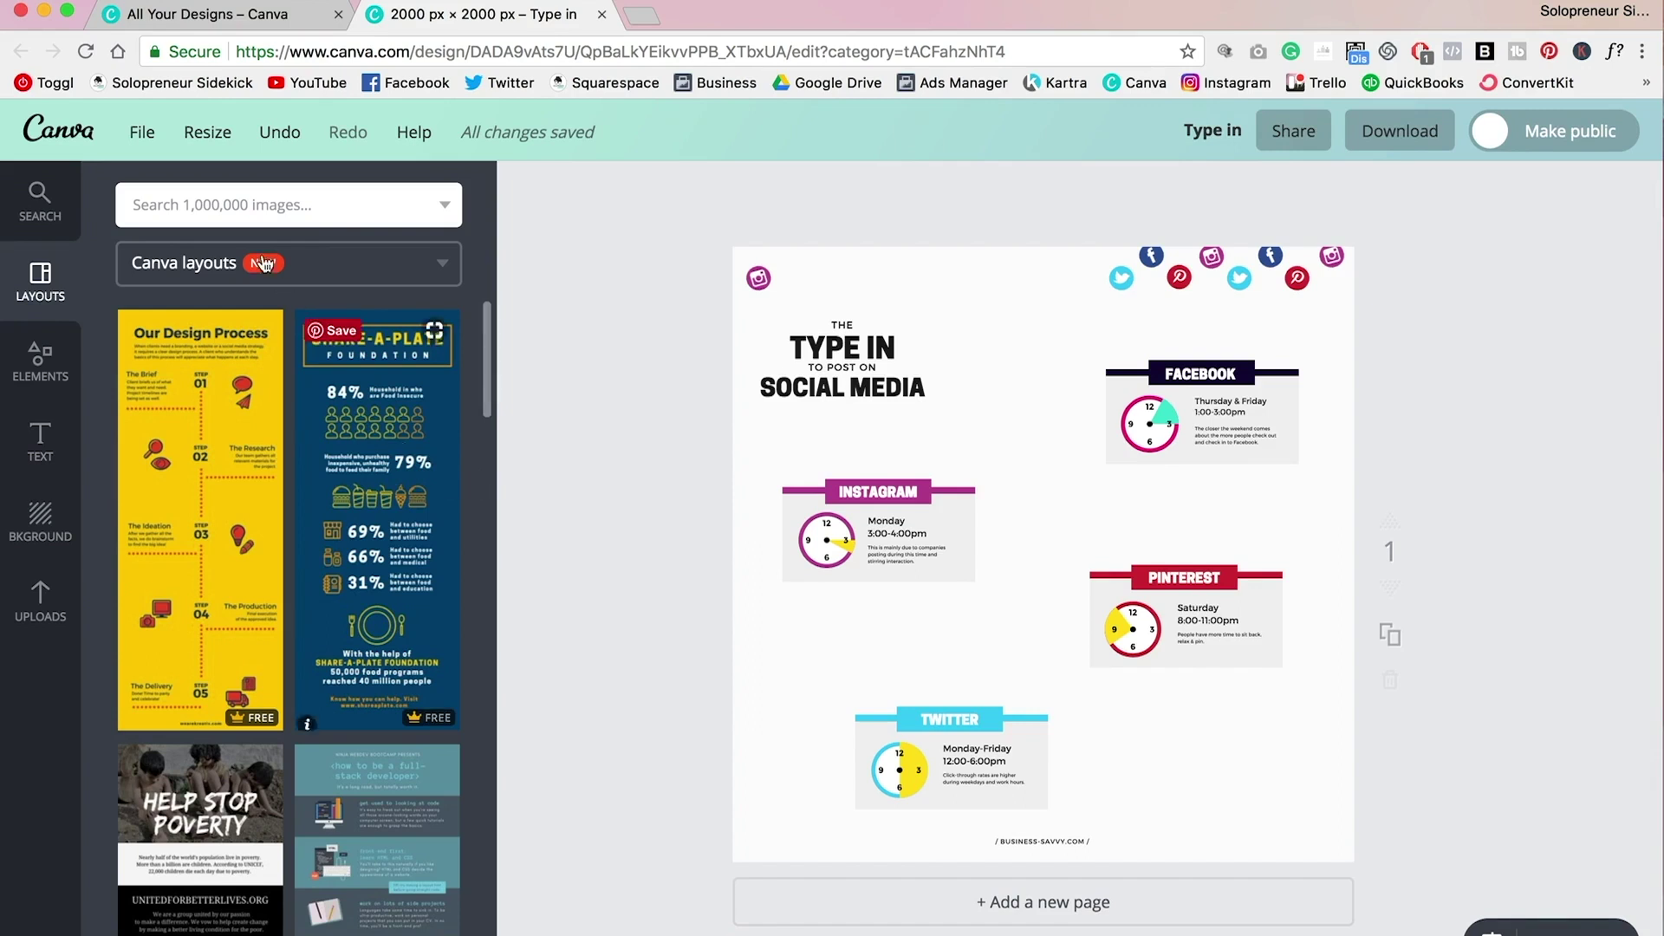
Search images for '1' and place an outlined number 1 circle beside Instagram.
{"action": "left_click", "coordinate": [223, 205]}
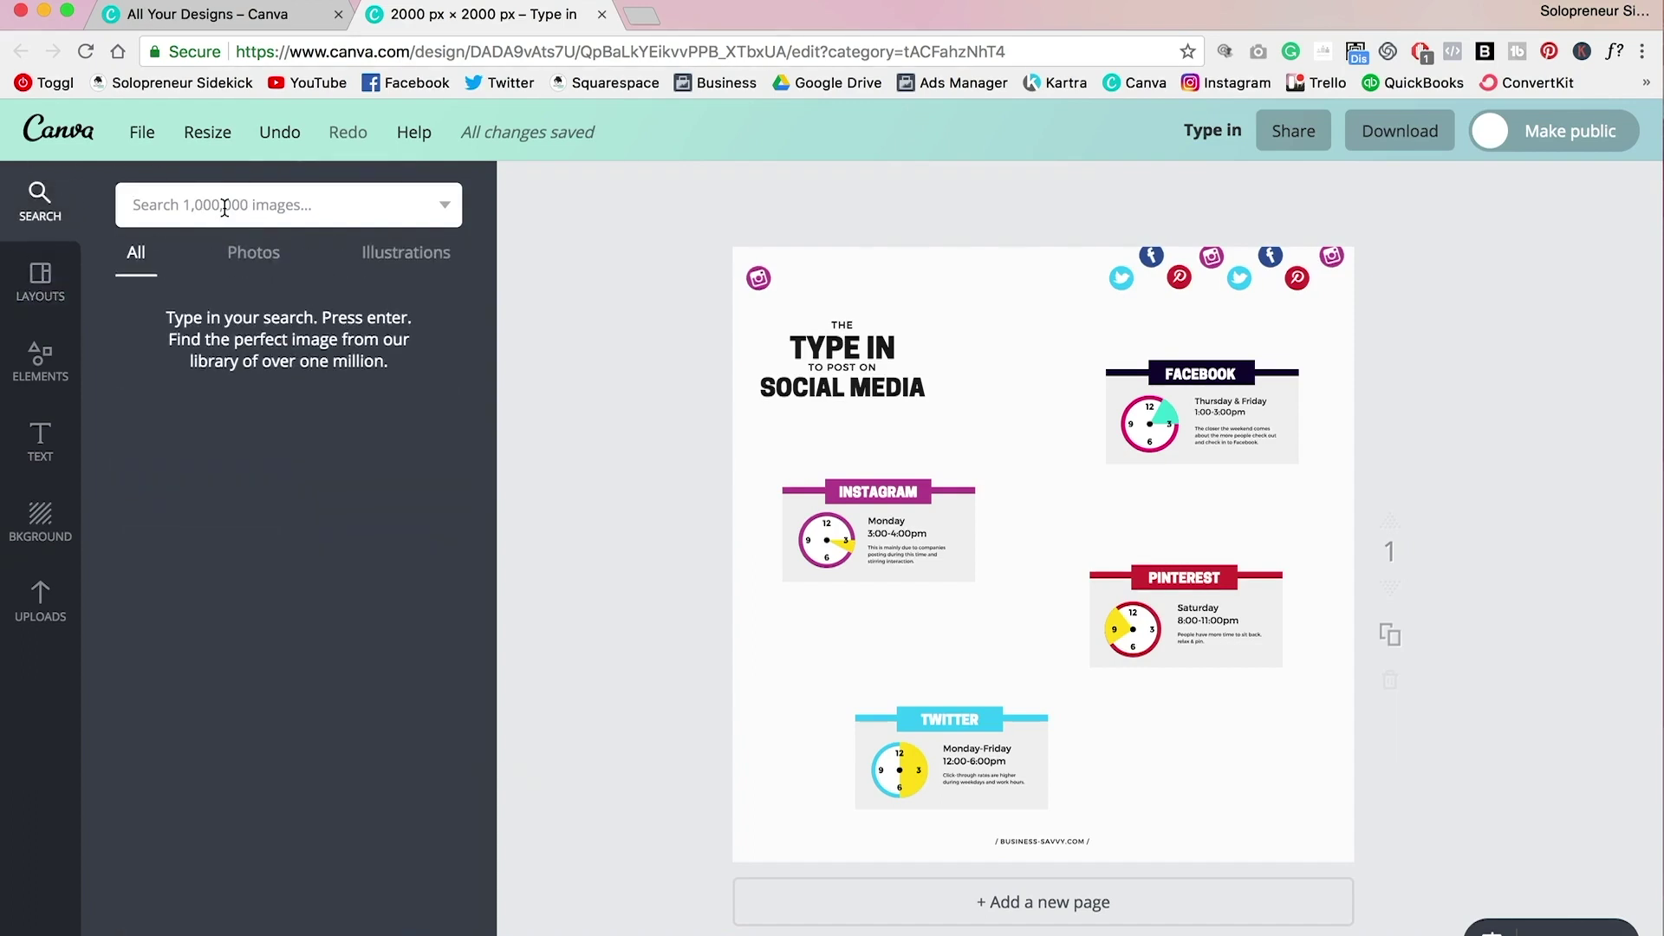
{"action": "type", "text": "1"}
{"action": "key", "text": "Return"}
{"action": "left_click_drag", "start_coordinate": [405, 364], "coordinate": [771, 476]}
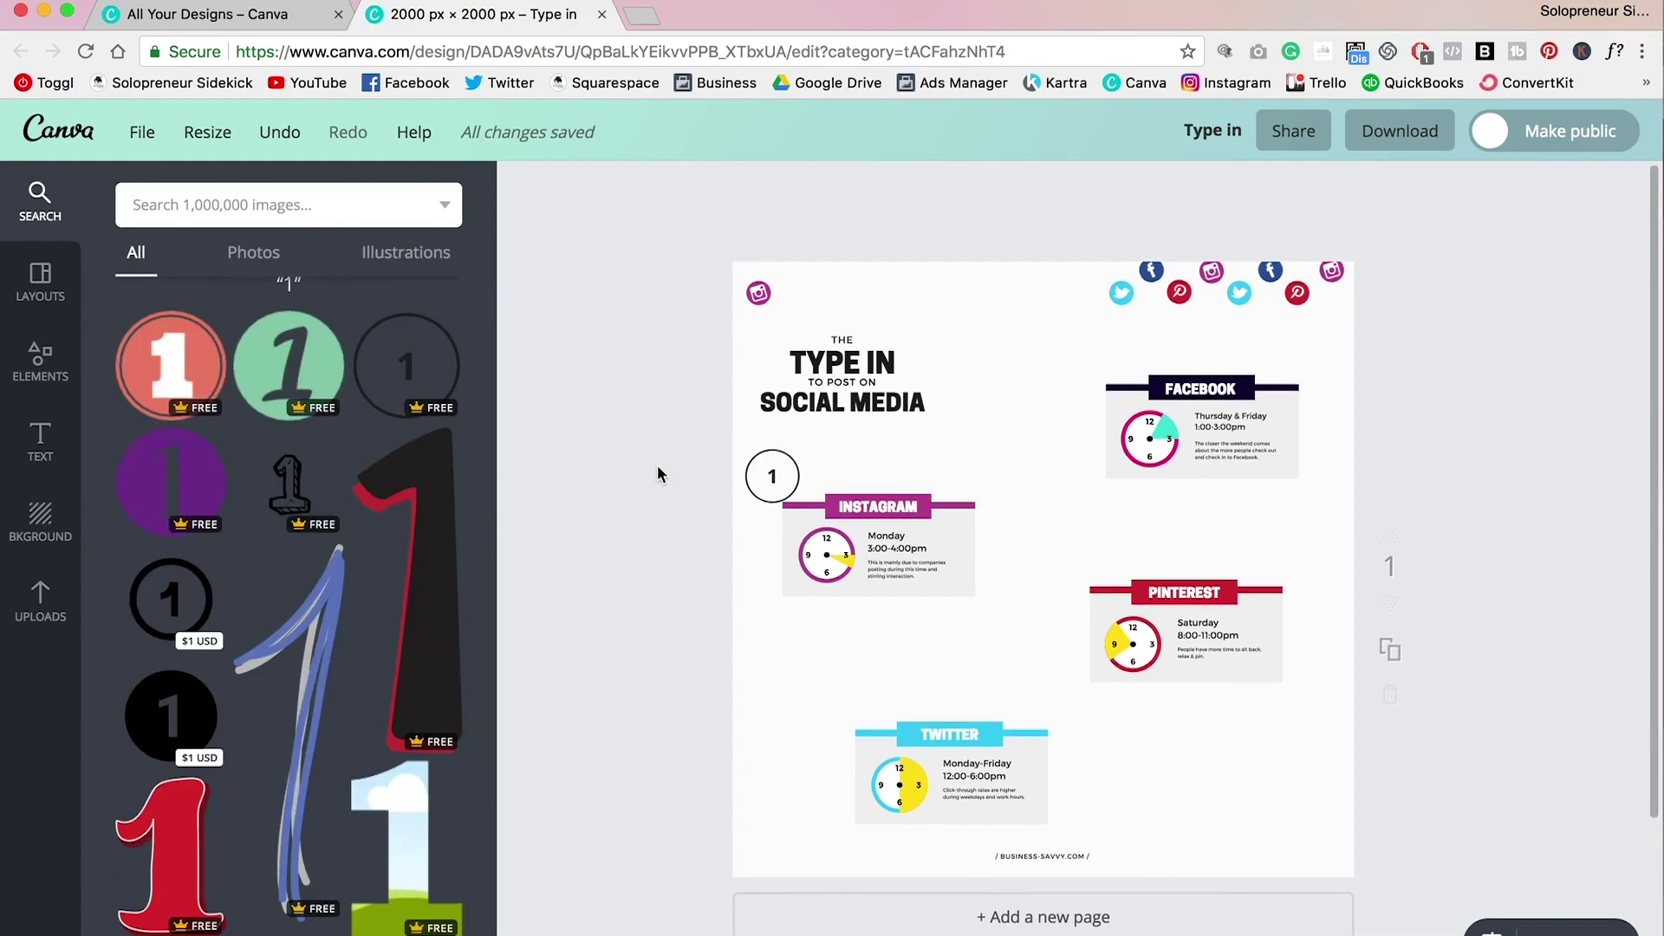
Add a shrunken phone icon in the bottom-right corner and align the 1 circle.
{"action": "left_click", "coordinate": [191, 213]}
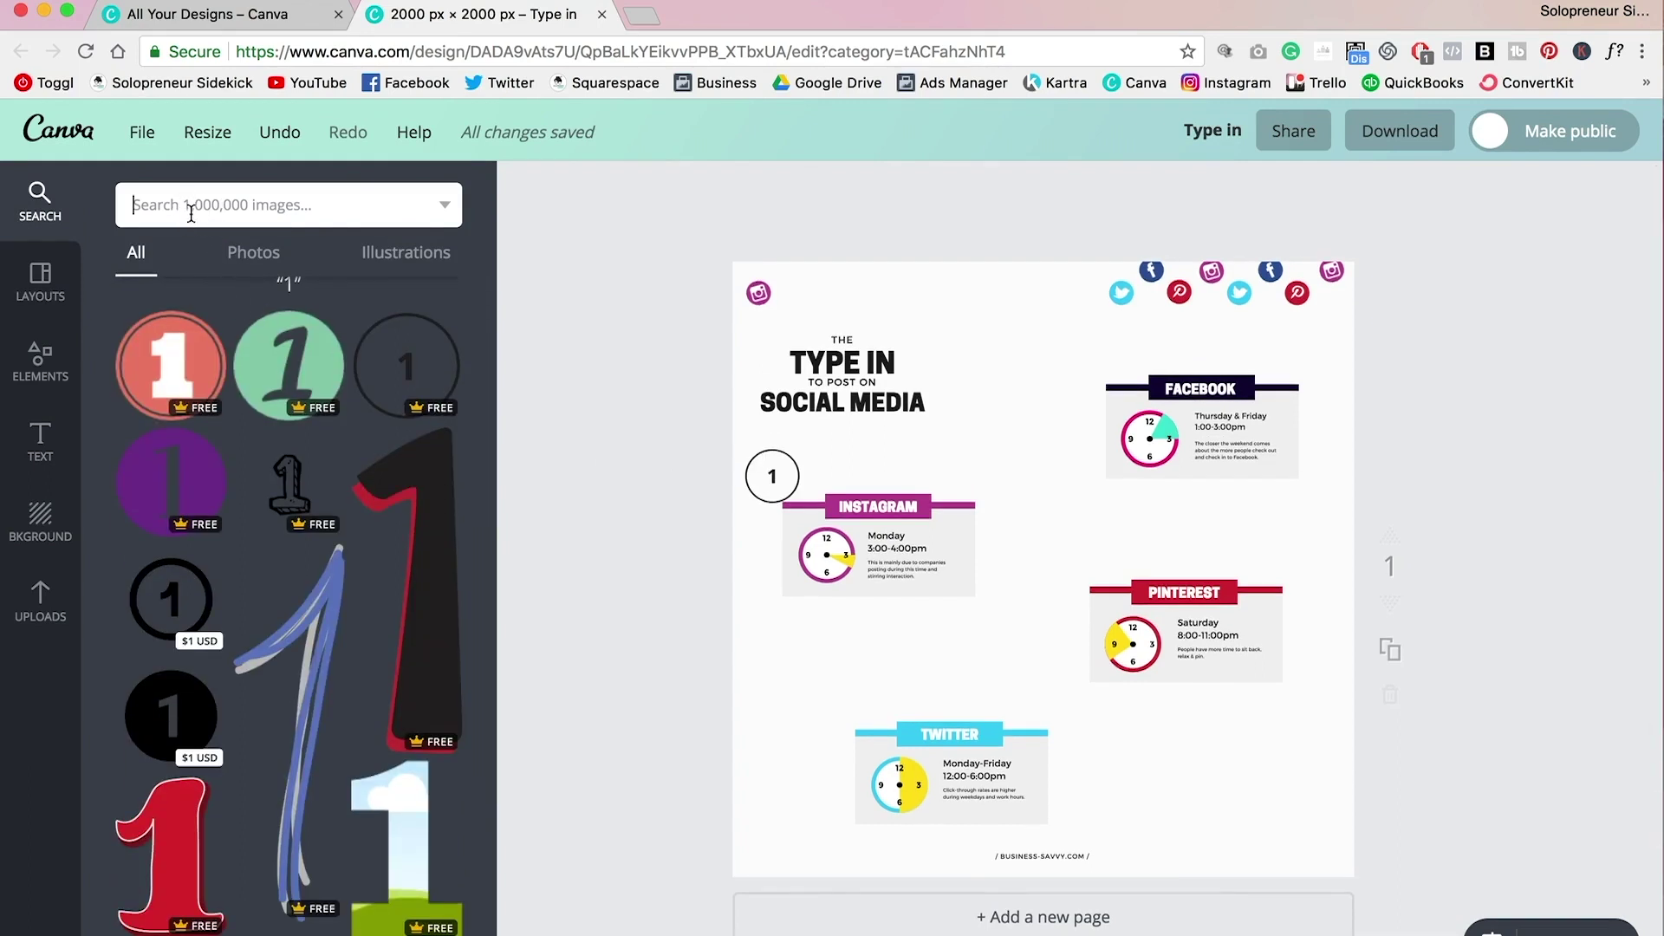
{"action": "type", "text": "phone icon"}
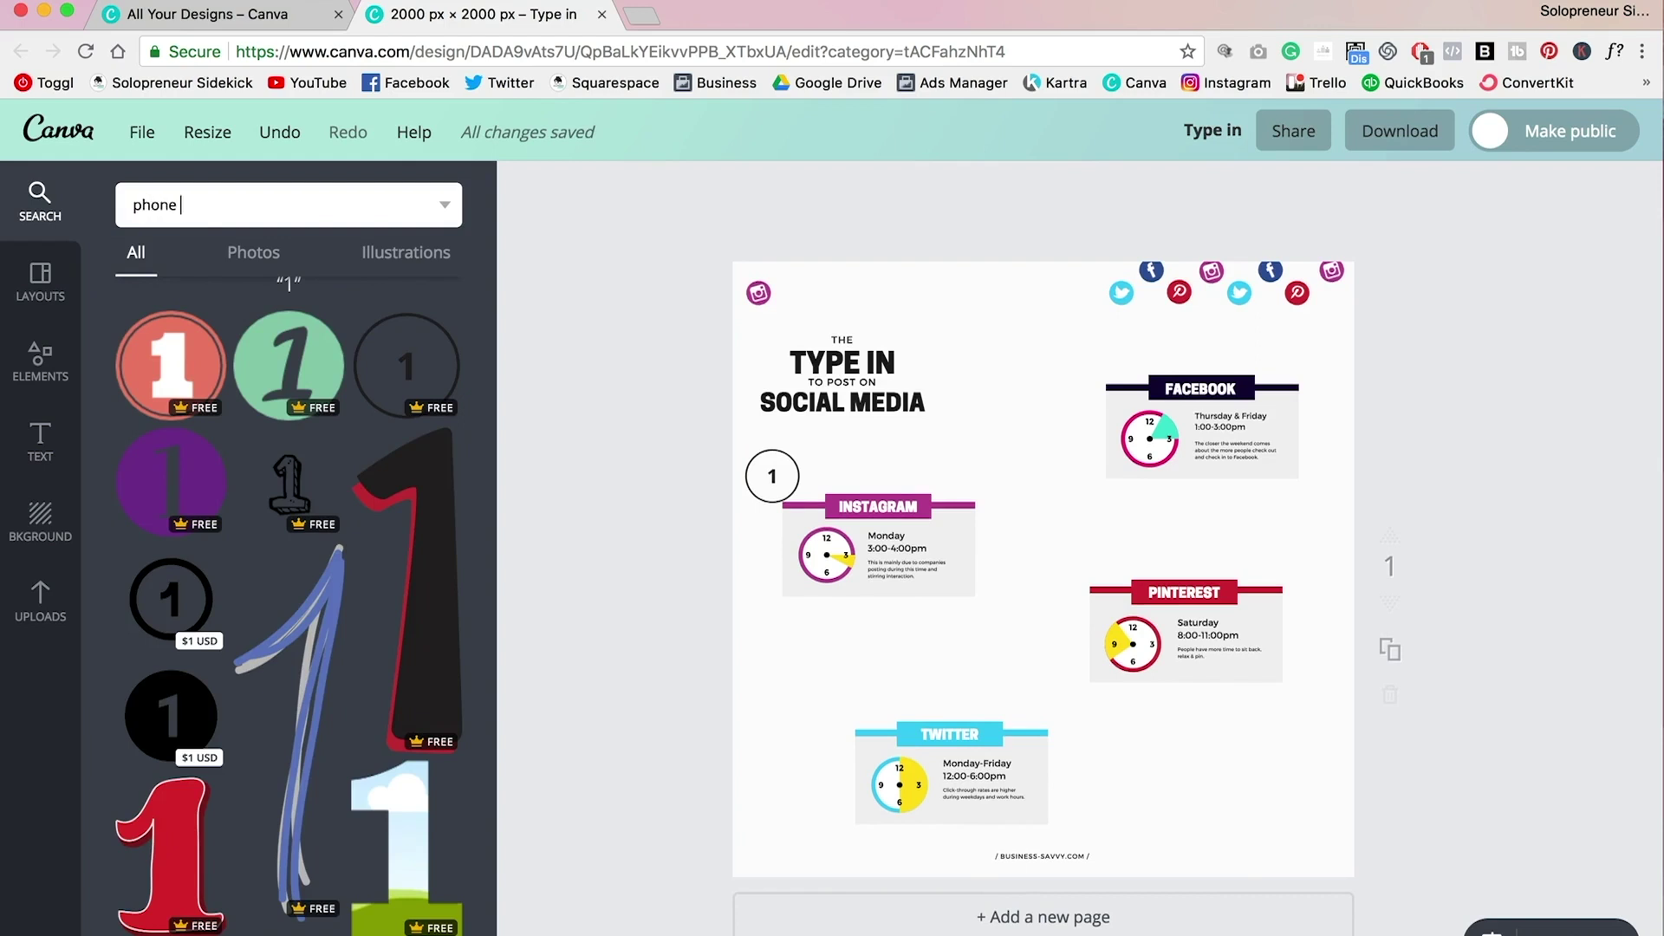
{"action": "key", "text": "Return"}
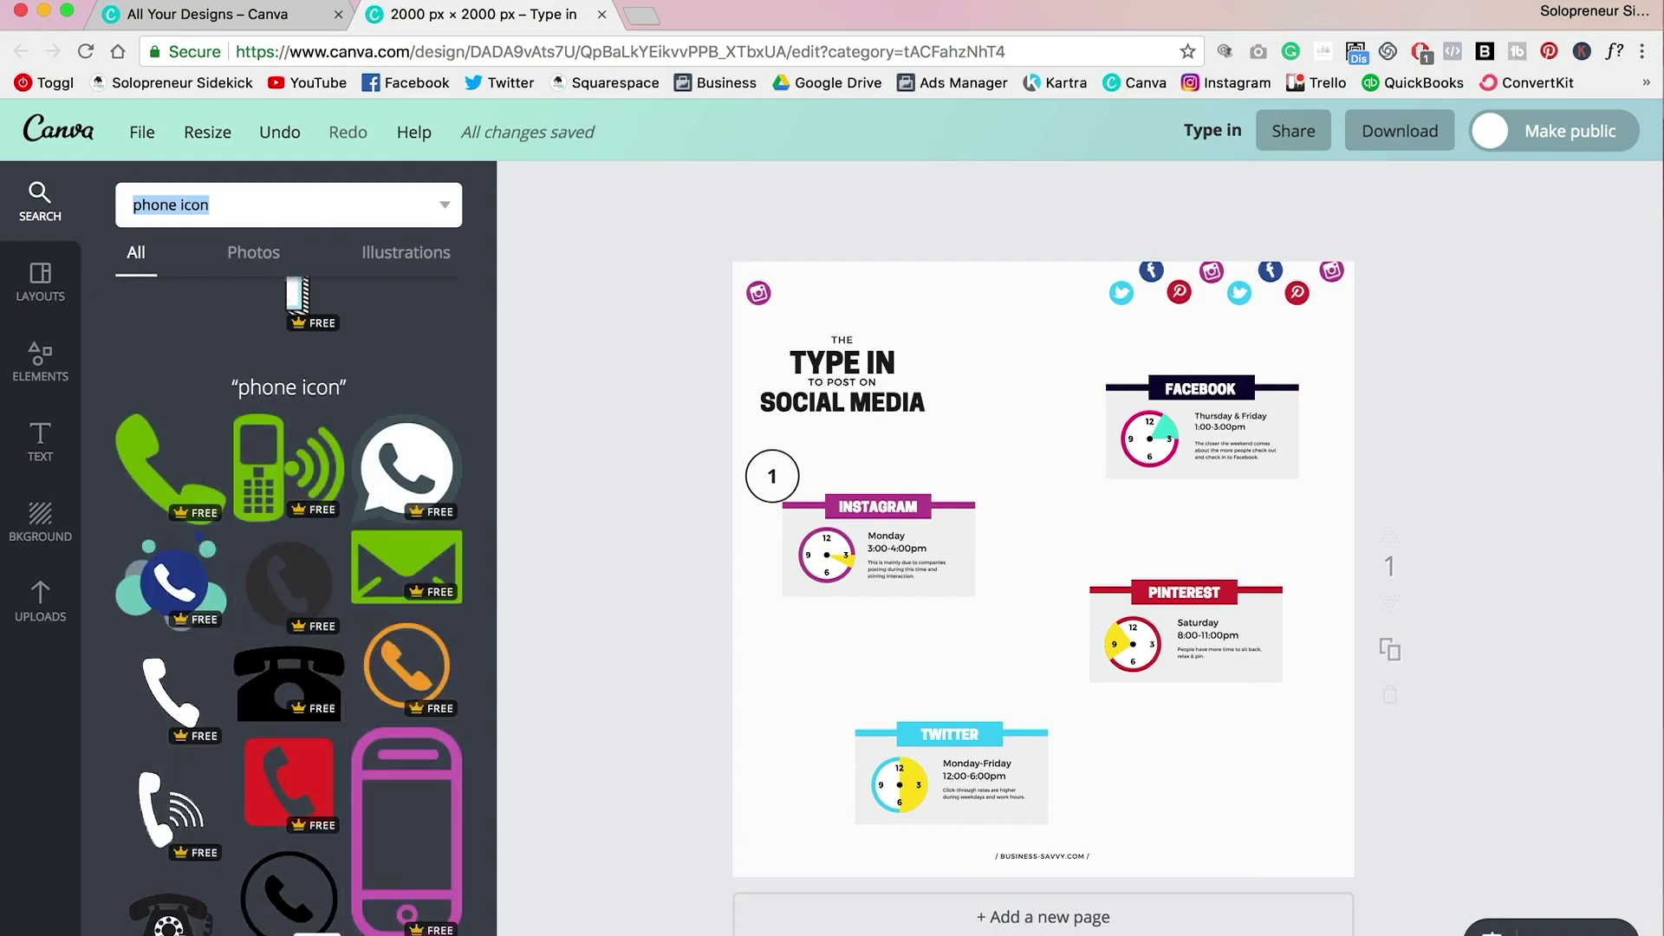
{"action": "left_click", "coordinate": [174, 582]}
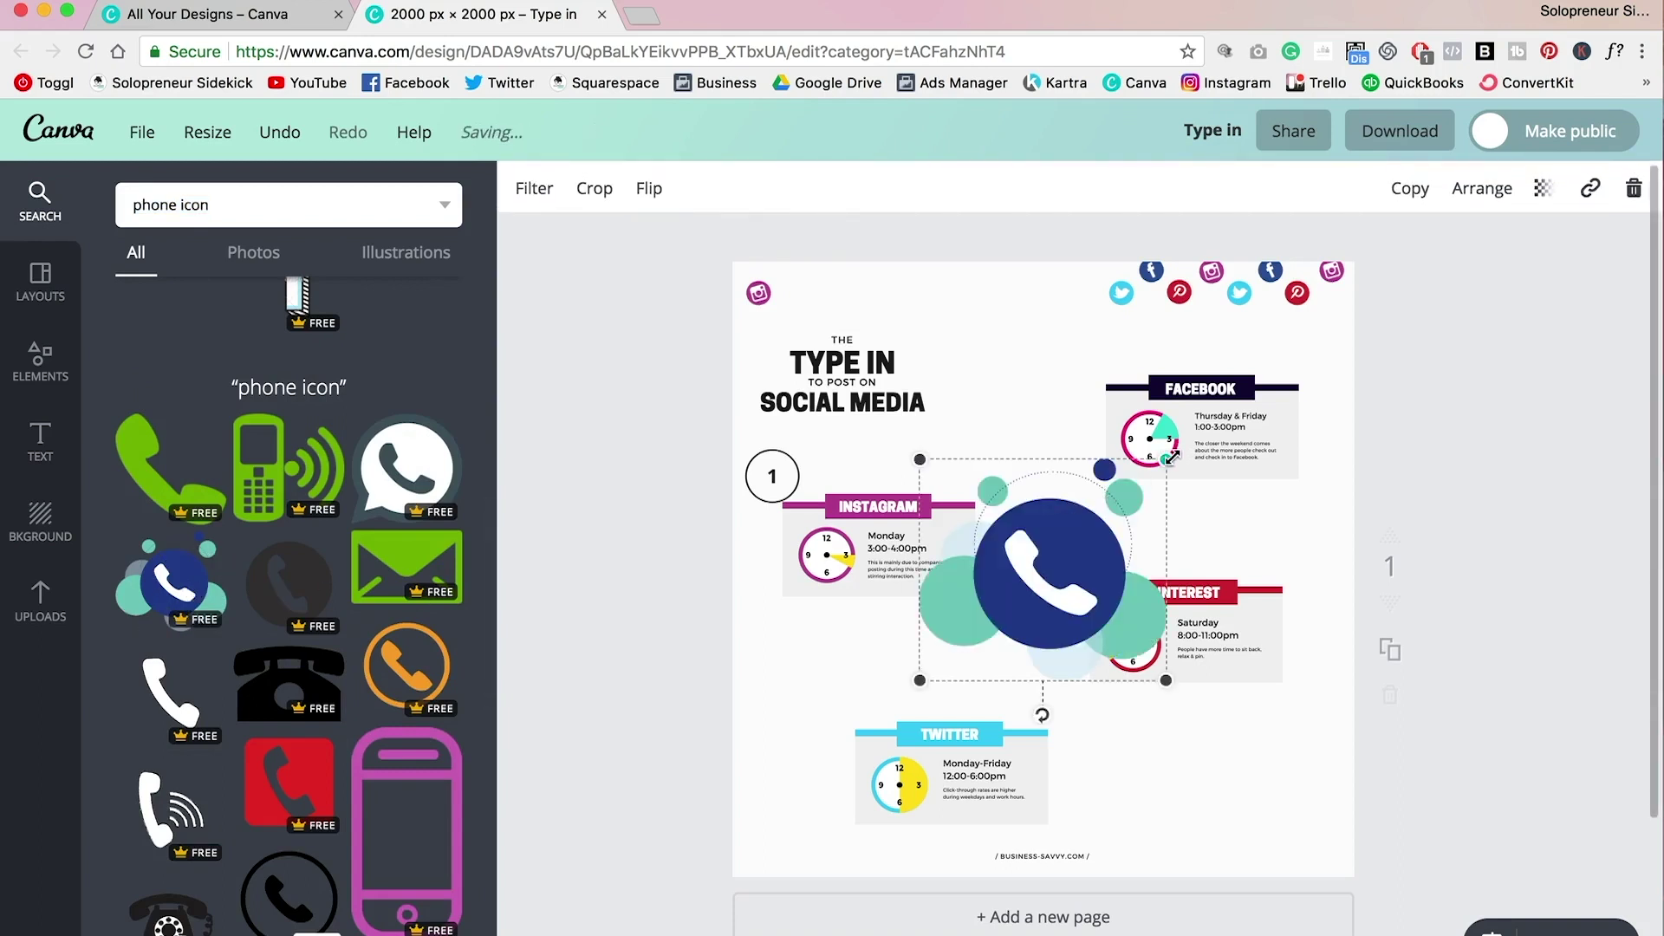
{"action": "left_click_drag", "start_coordinate": [1111, 501], "coordinate": [1044, 558]}
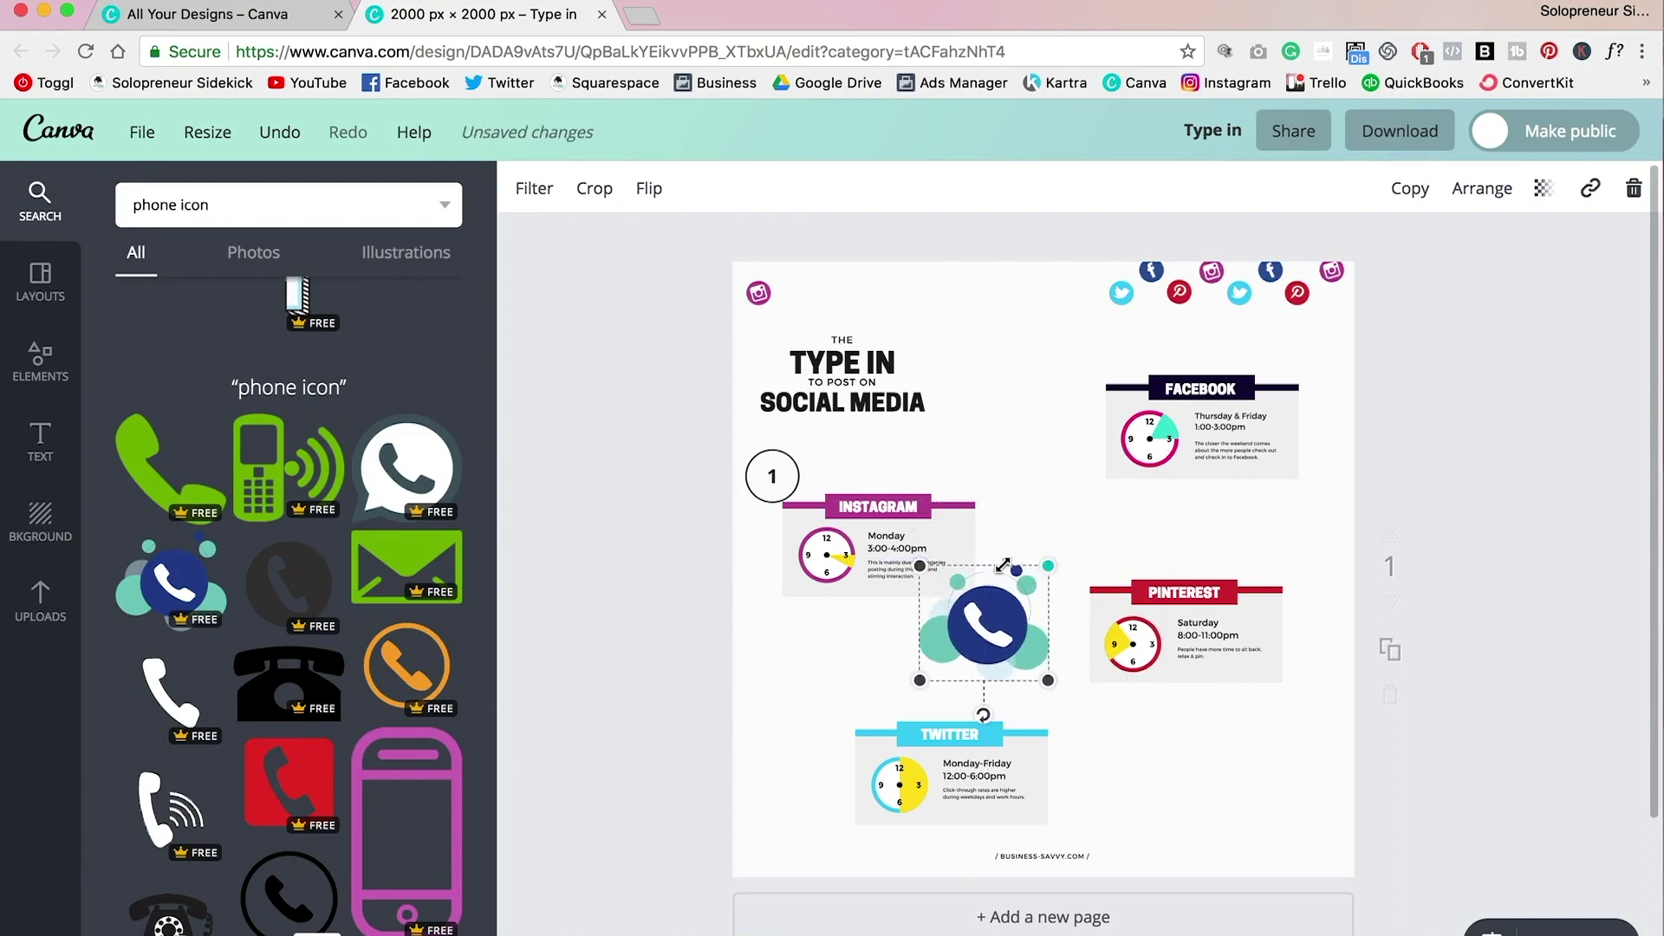
{"action": "left_click", "coordinate": [641, 727]}
{"action": "left_click_drag", "start_coordinate": [1024, 669], "coordinate": [1270, 791]}
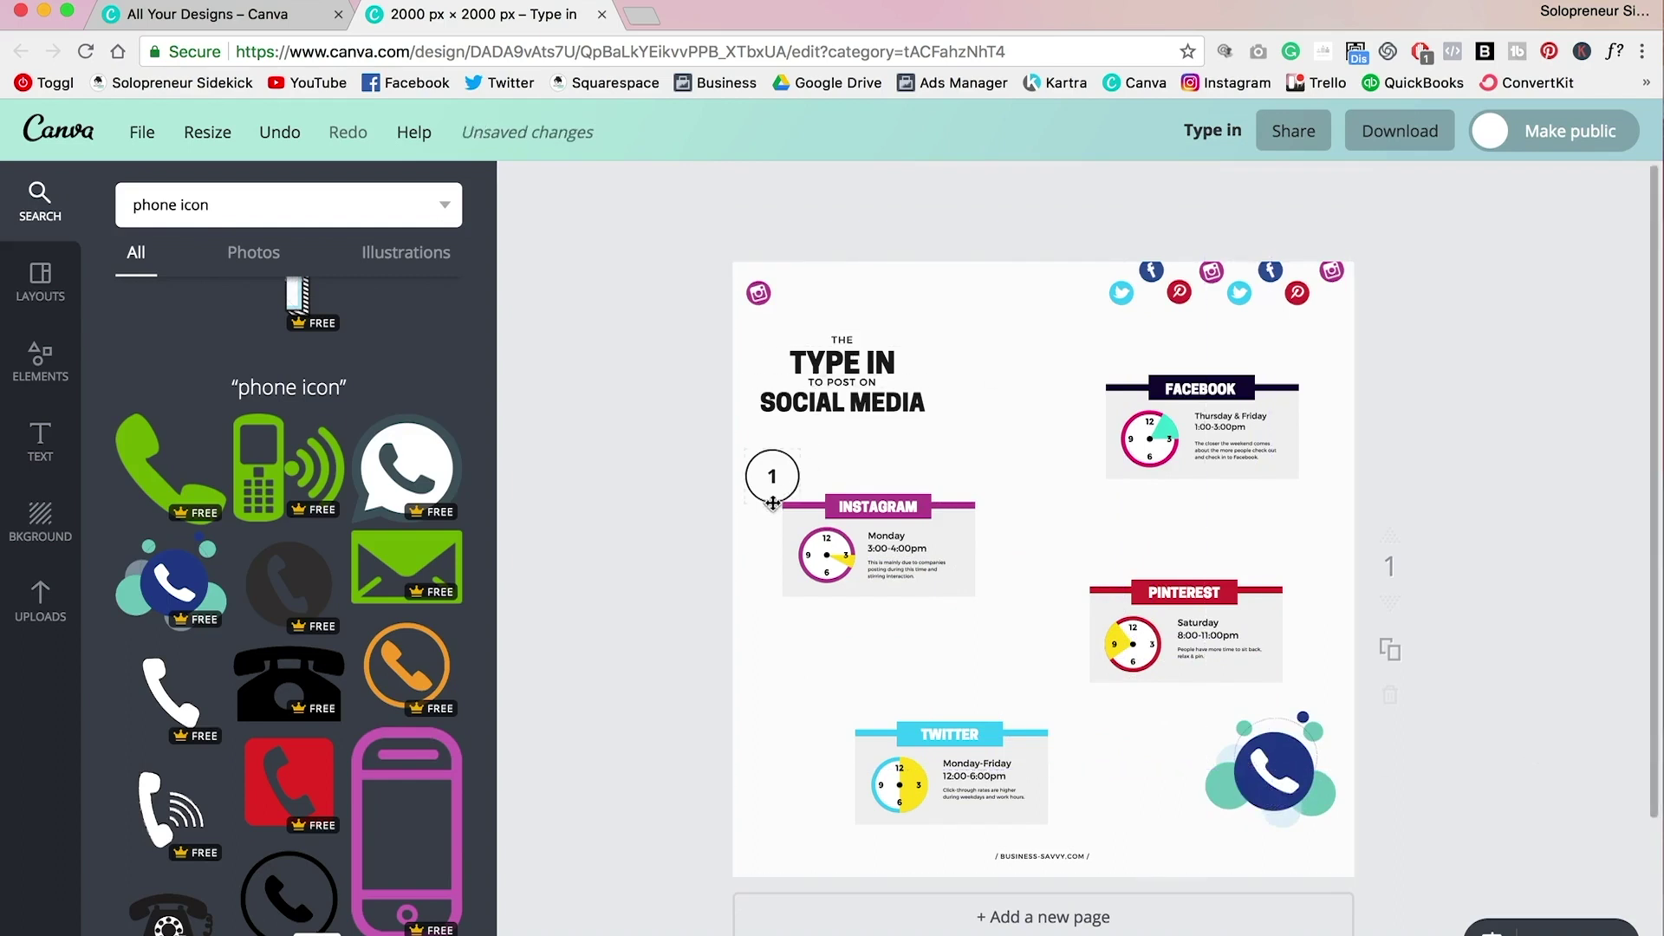
{"action": "left_click_drag", "start_coordinate": [765, 498], "coordinate": [769, 466]}
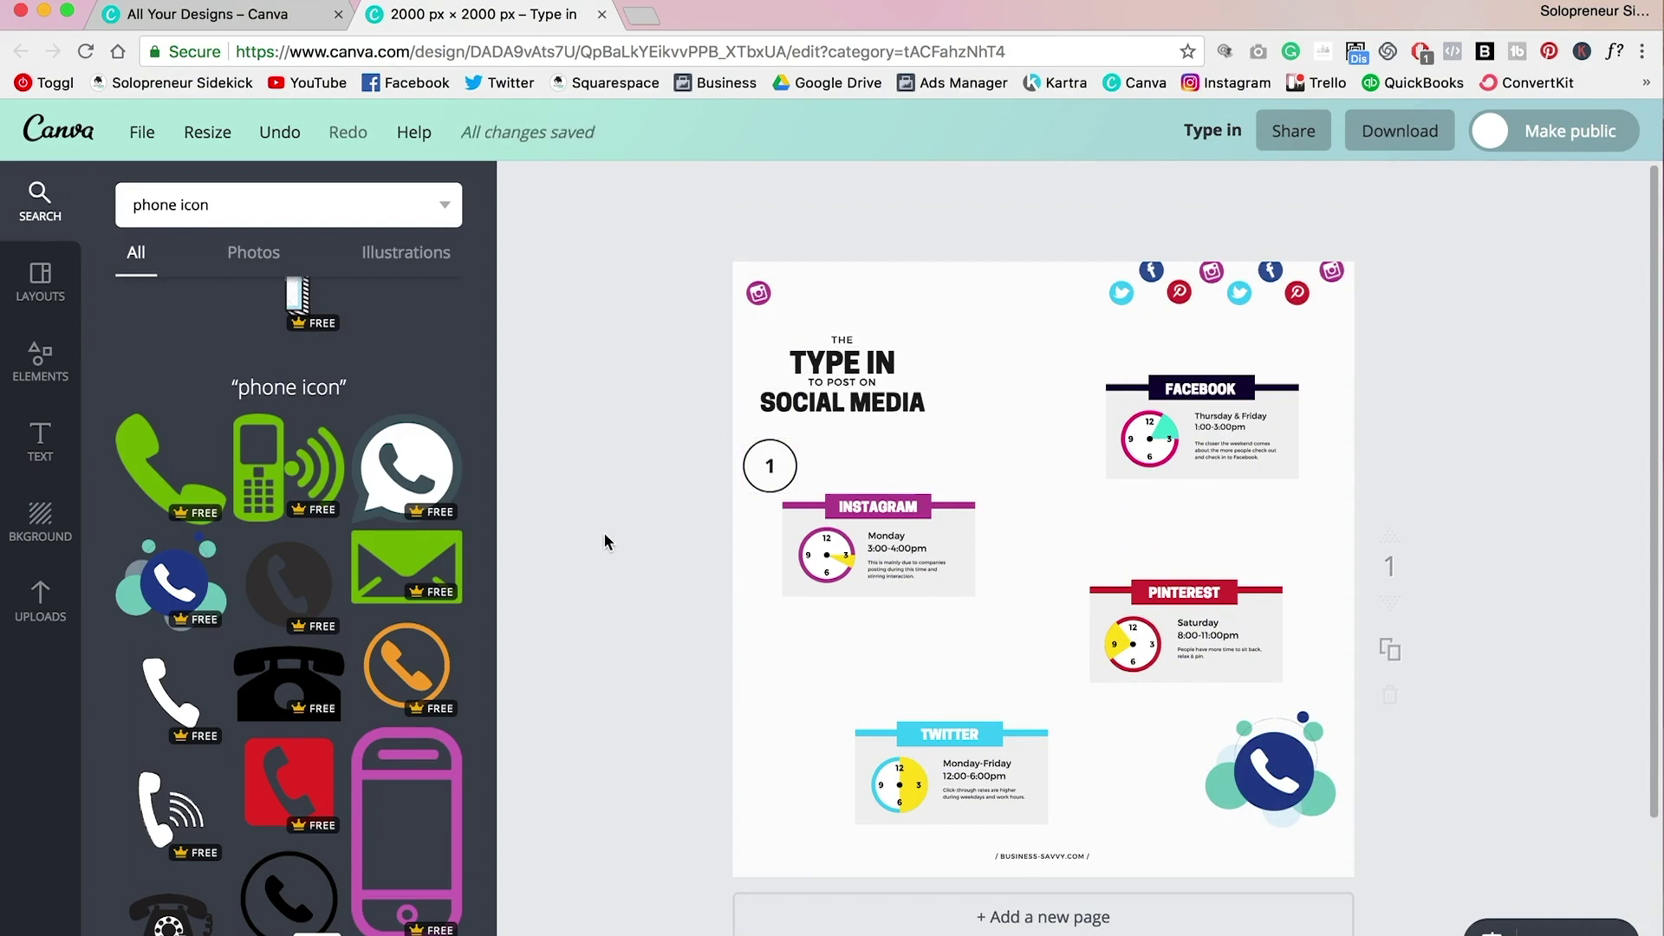
Add a plain black arrow from an 'arrow' search, pointing it at the Facebook card.
{"action": "triple_click", "coordinate": [171, 202]}
{"action": "type", "text": "a"}
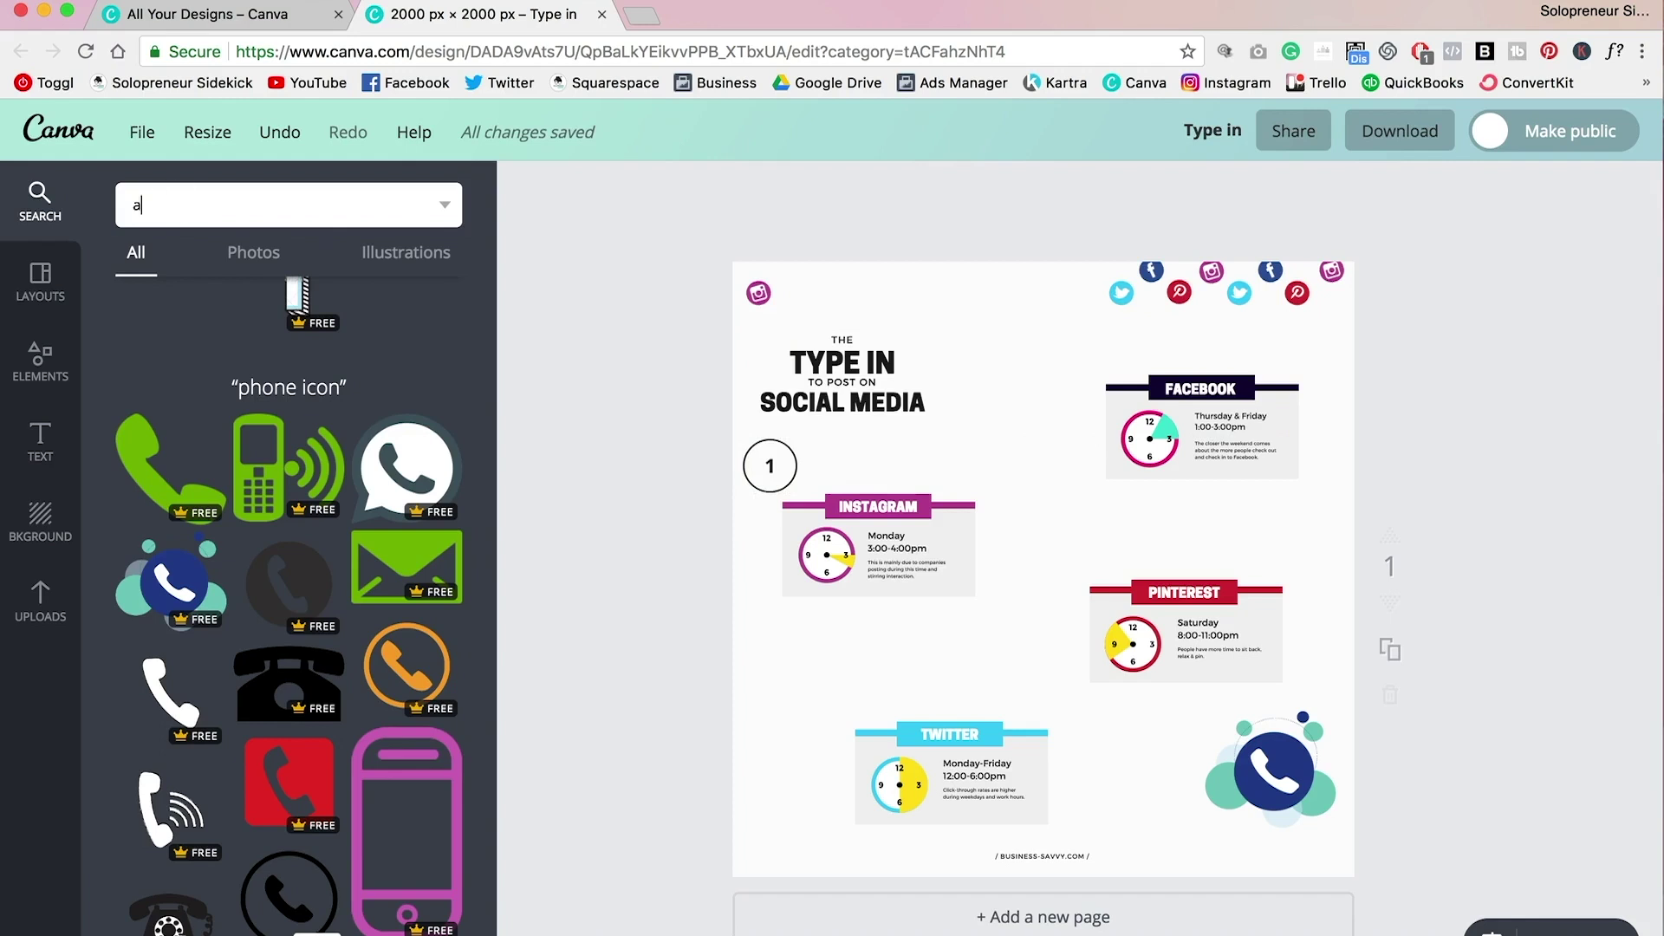
{"action": "type", "text": "rrow"}
{"action": "key", "text": "Return"}
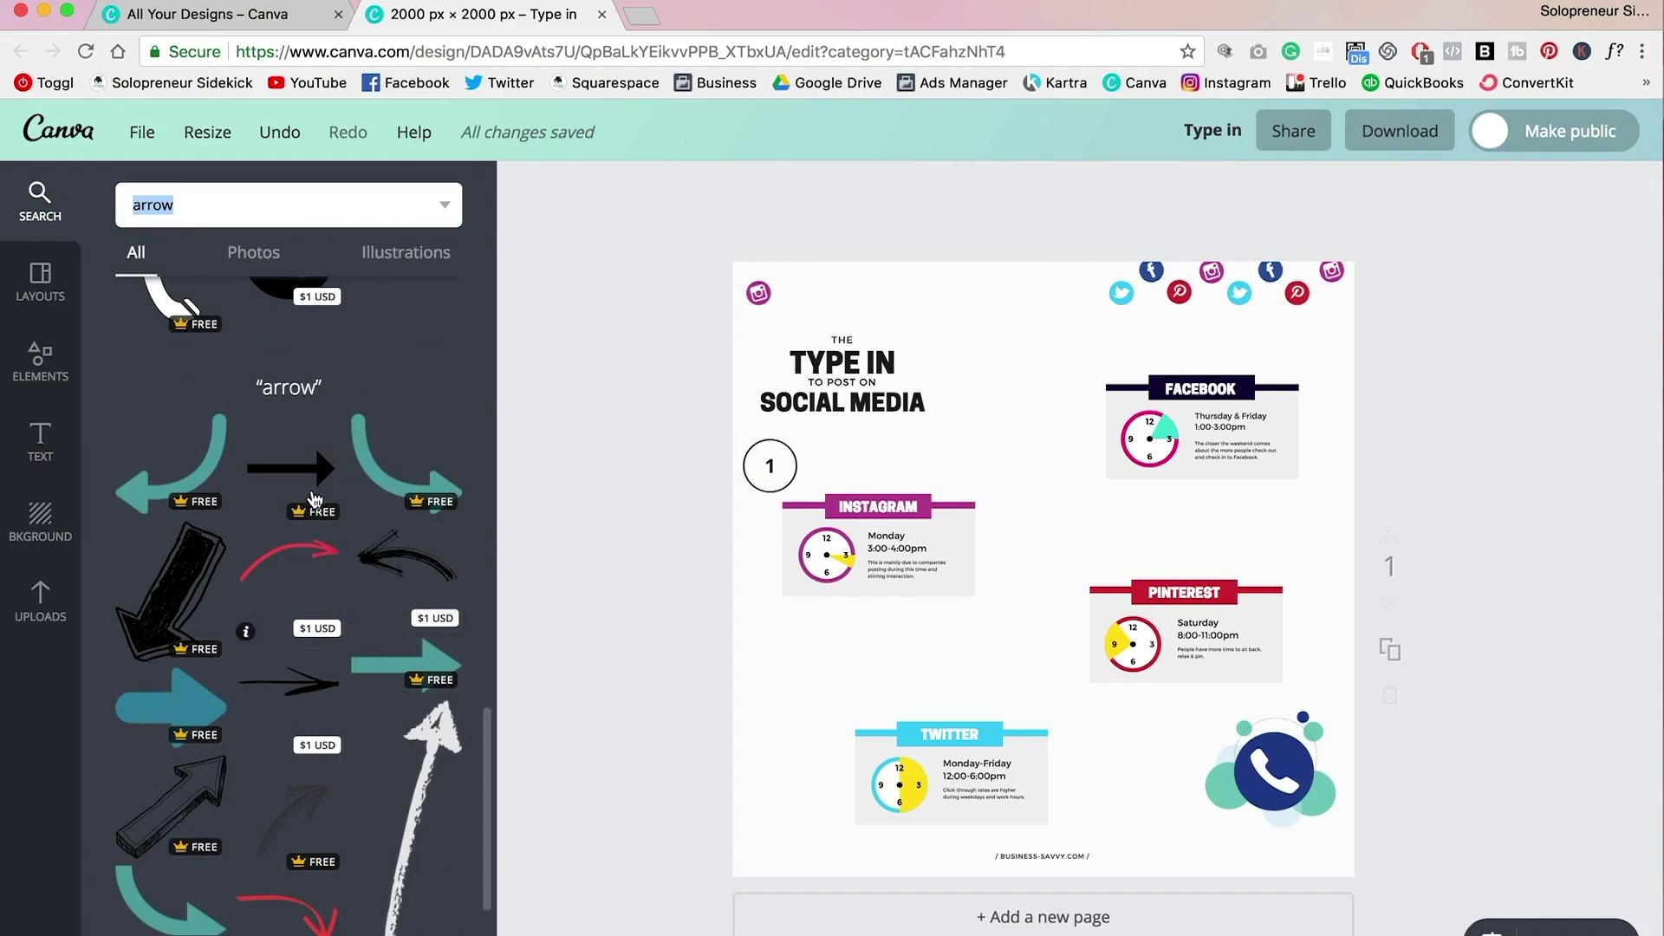
{"action": "left_click", "coordinate": [314, 500]}
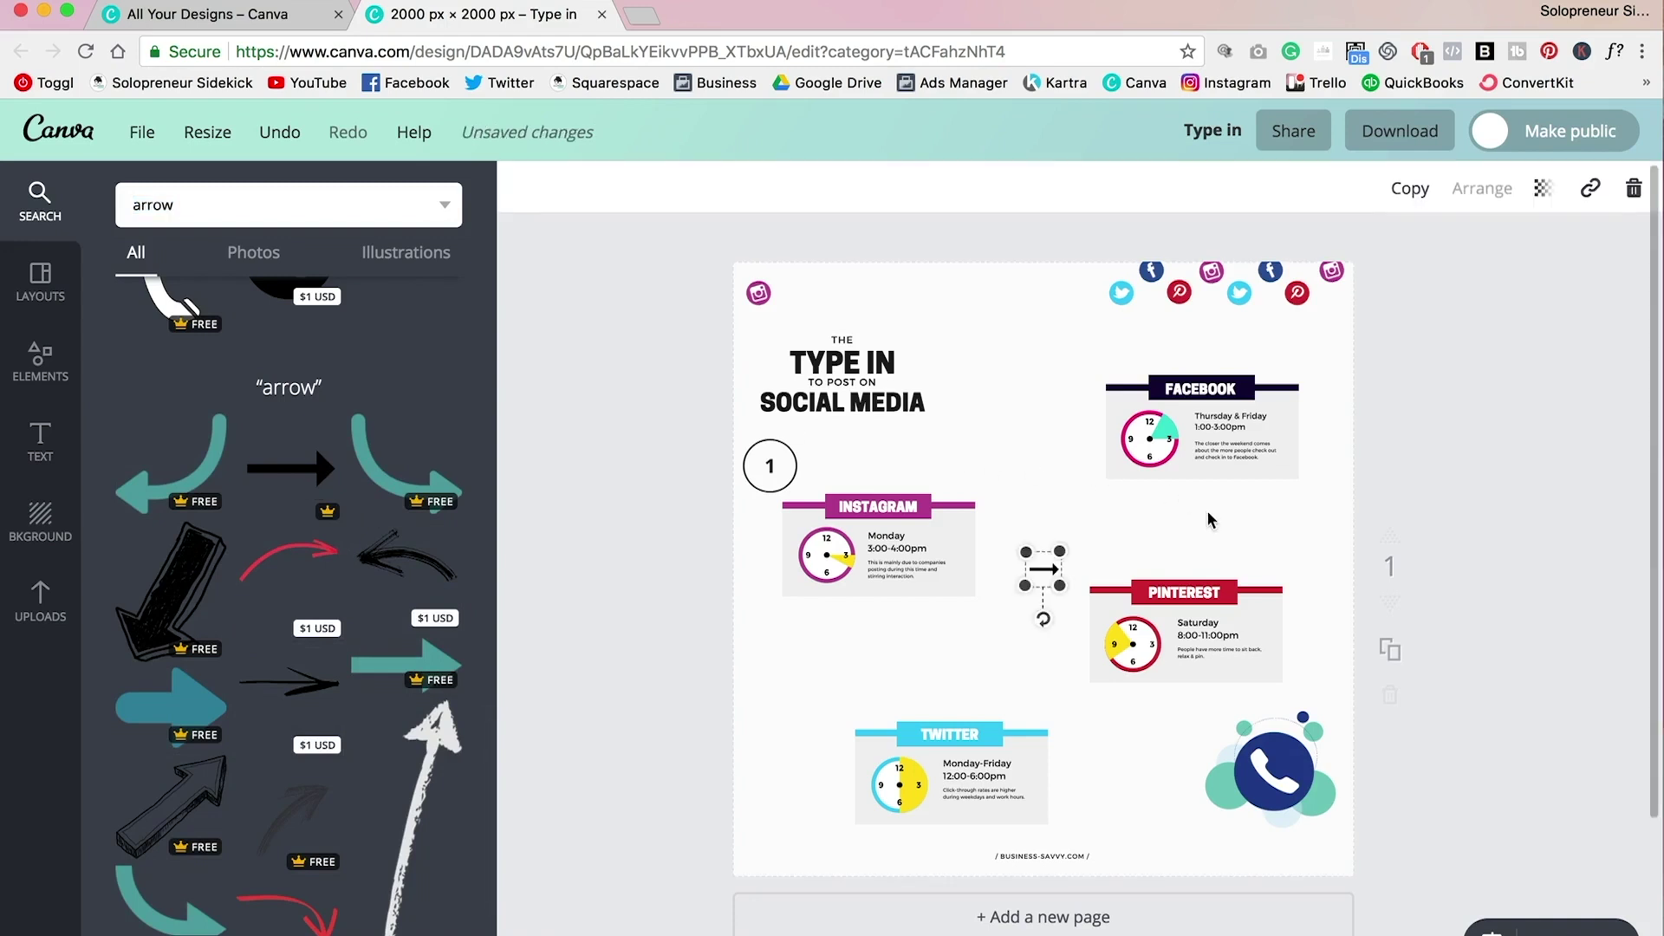
{"action": "left_click_drag", "start_coordinate": [1042, 569], "coordinate": [1063, 401]}
{"action": "left_click", "coordinate": [1131, 734]}
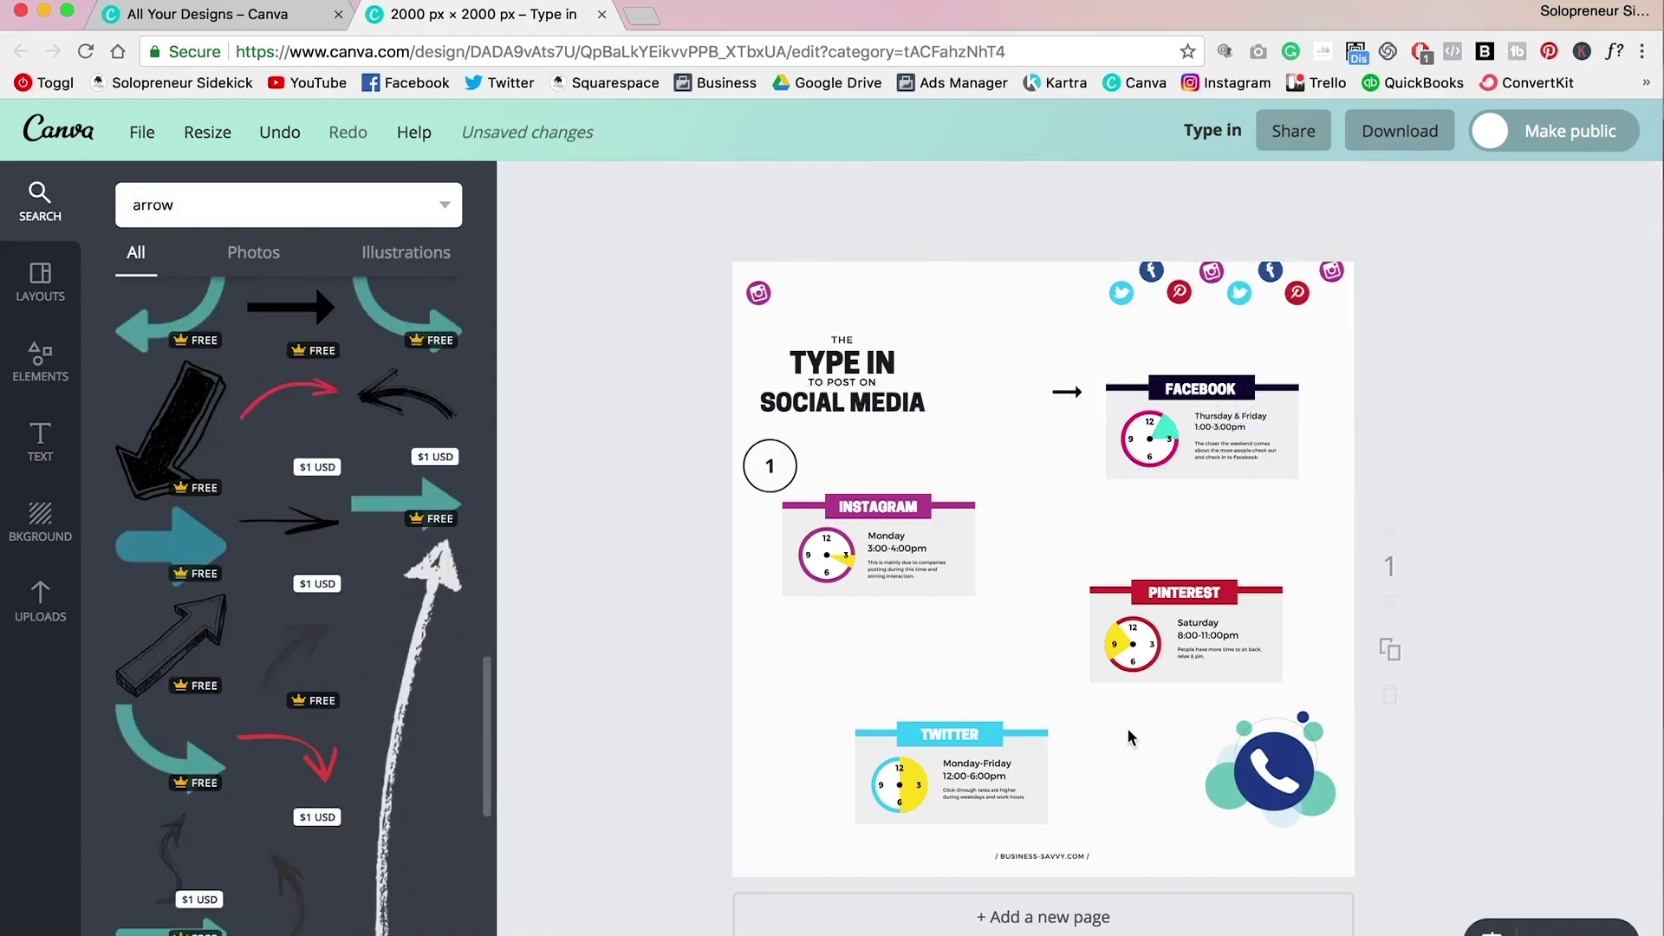
{"action": "left_click", "coordinate": [28, 630]}
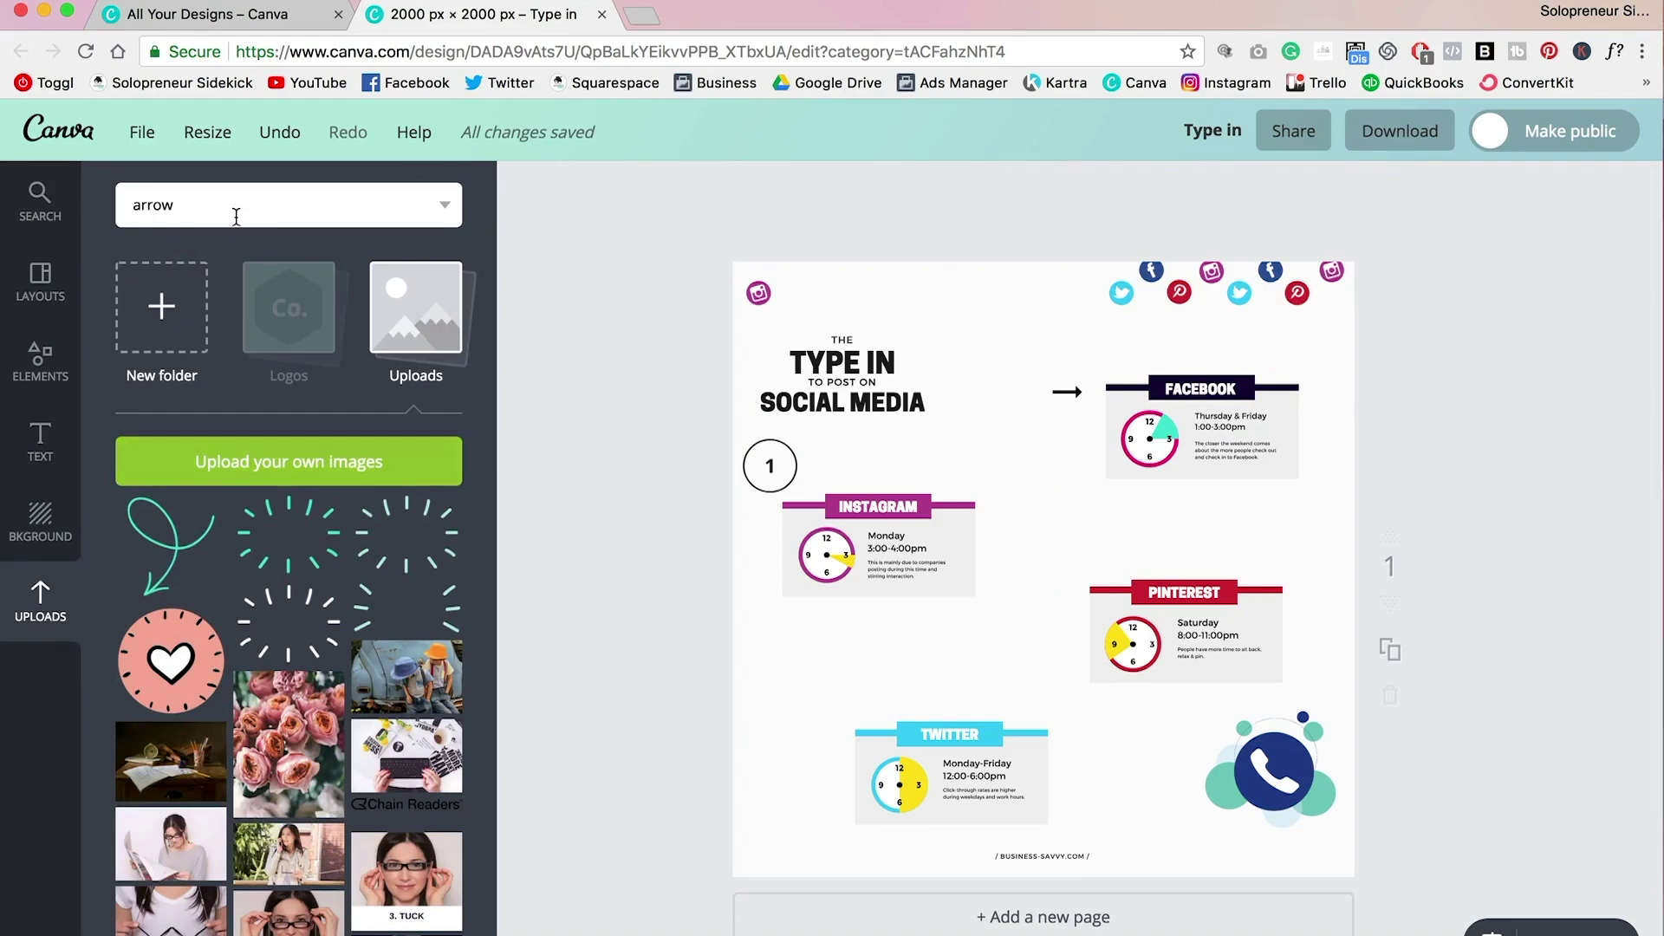
Add a hand-drawn speech bubble from a 'speech bubble' search, shrunk to 736 × 736 beside Twitter.
{"action": "double_click", "coordinate": [178, 206]}
{"action": "key", "text": "Return"}
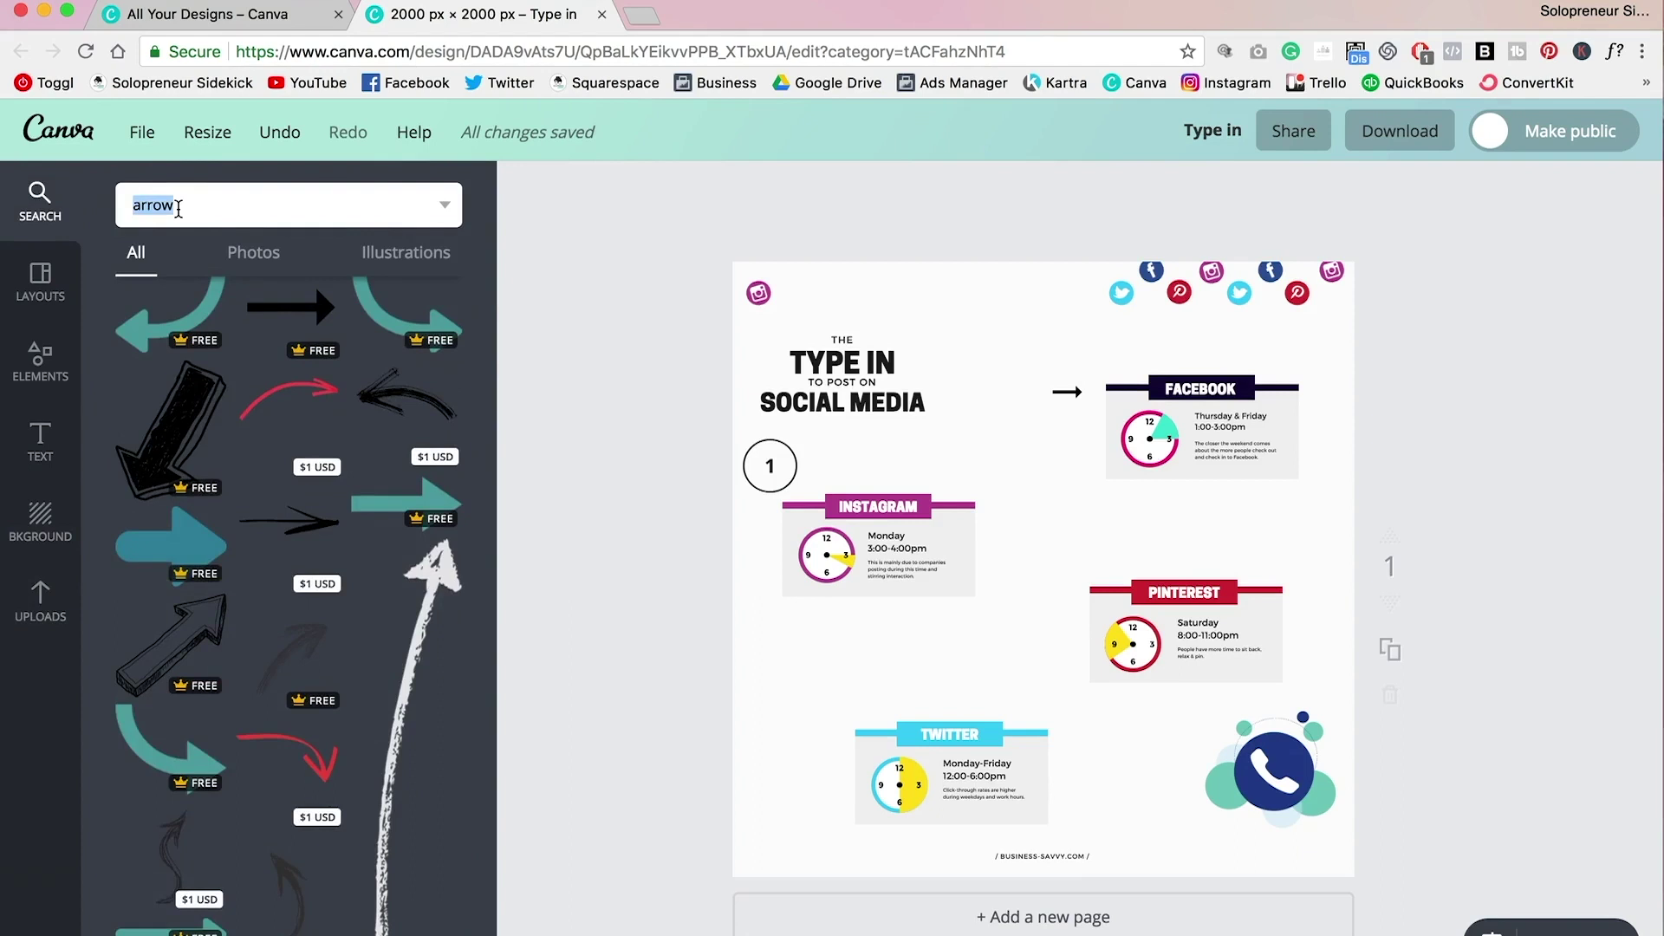
{"action": "type", "text": "speech bubble"}
{"action": "key", "text": "Return"}
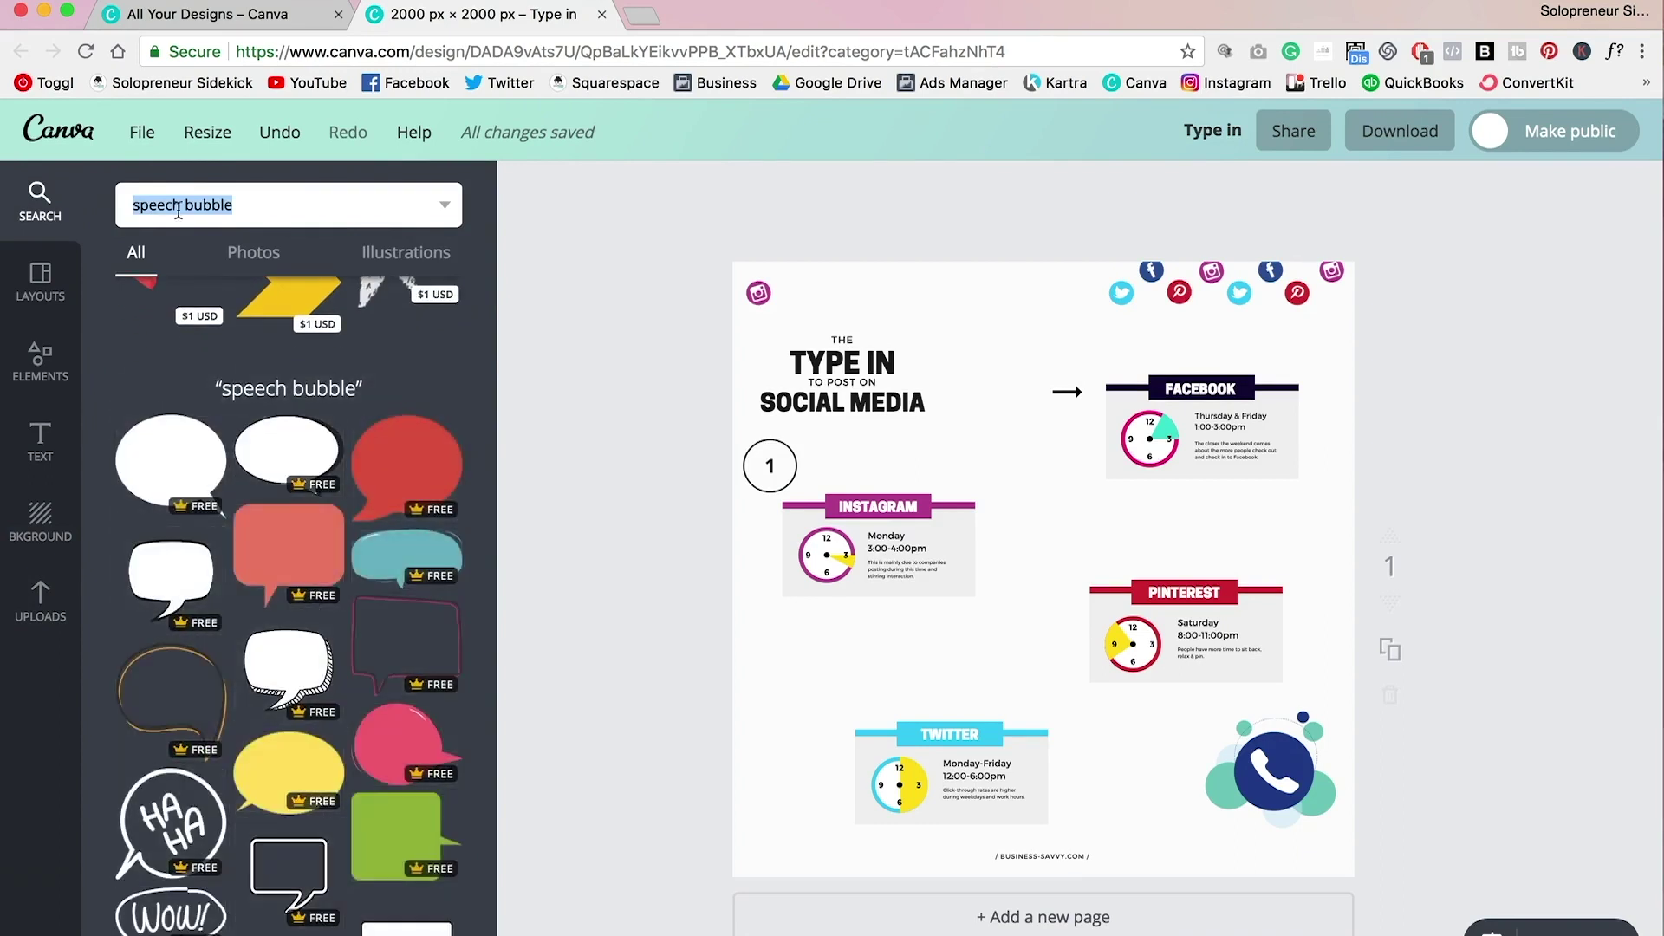
{"action": "left_click", "coordinate": [291, 685]}
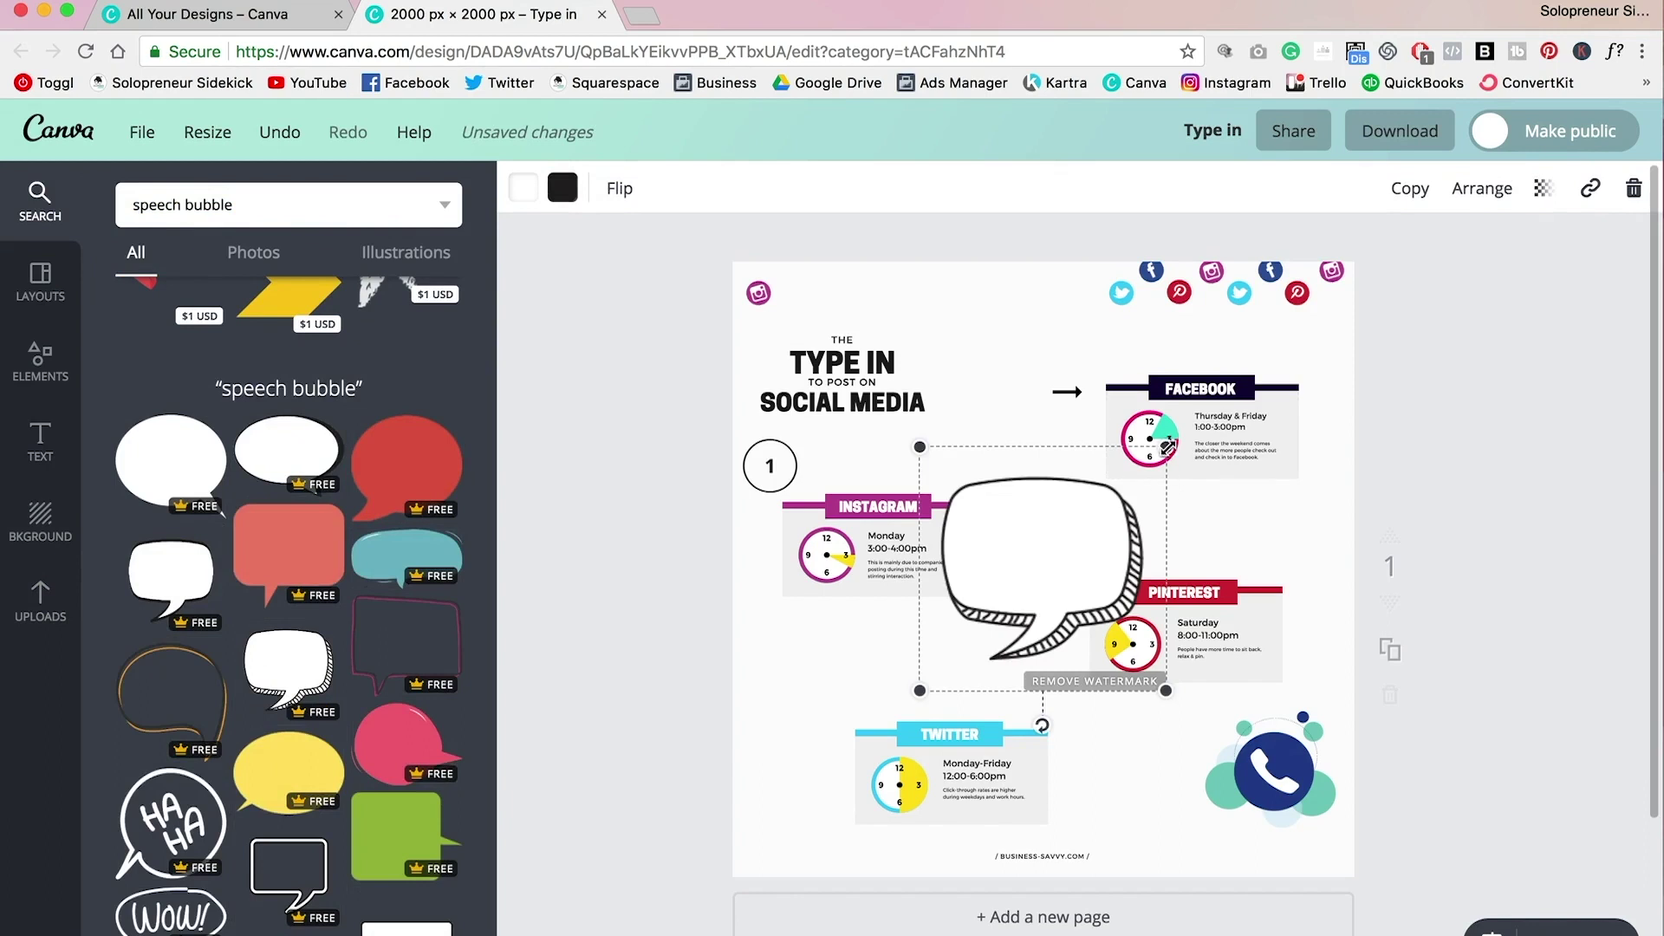
{"action": "left_click_drag", "start_coordinate": [1159, 447], "coordinate": [1090, 496]}
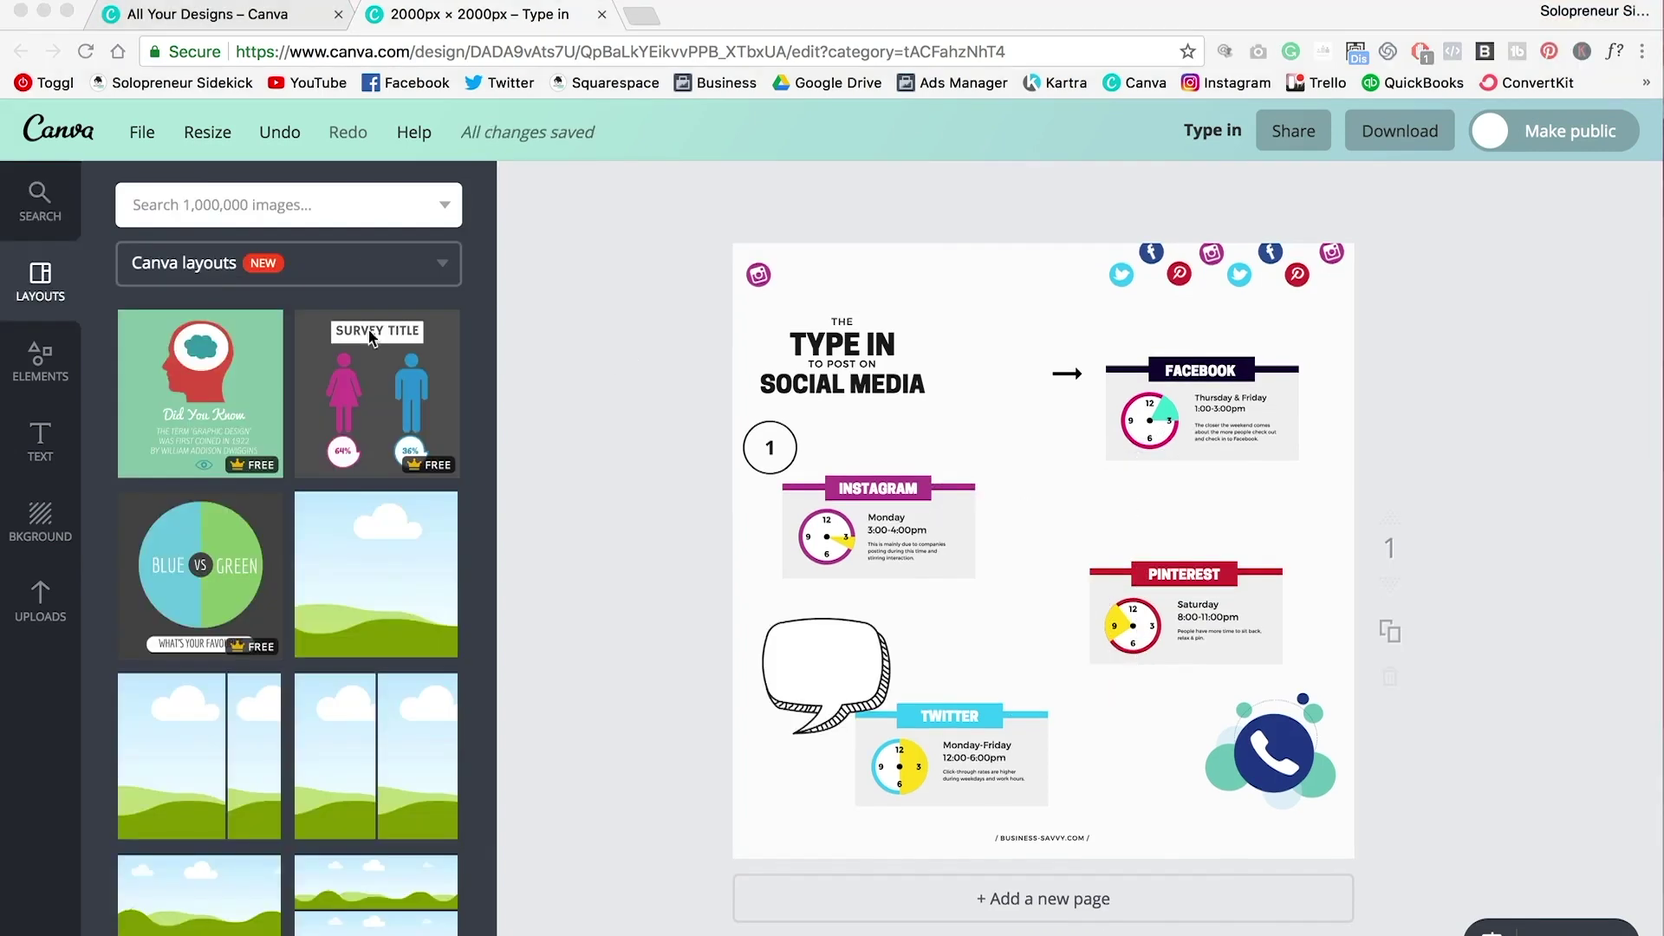
Search the design elements for 'heart'.
{"action": "left_click", "coordinate": [50, 375]}
{"action": "left_click", "coordinate": [51, 358]}
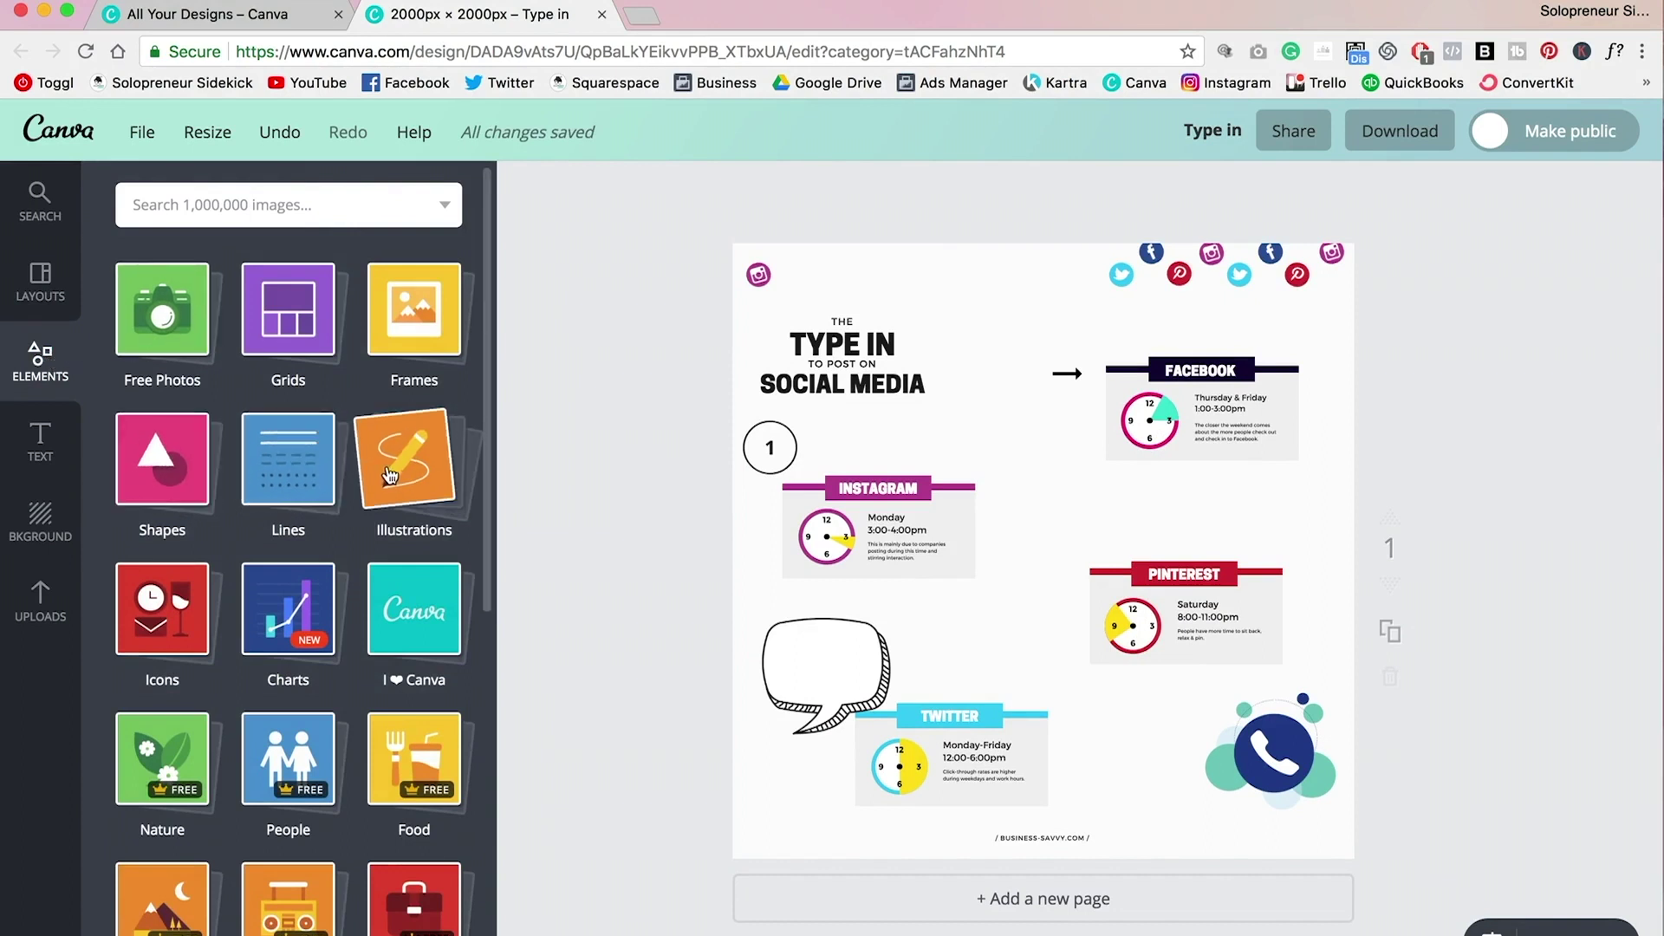
{"action": "scroll", "coordinate": [416, 520], "scroll_direction": "down", "scroll_amount": 5}
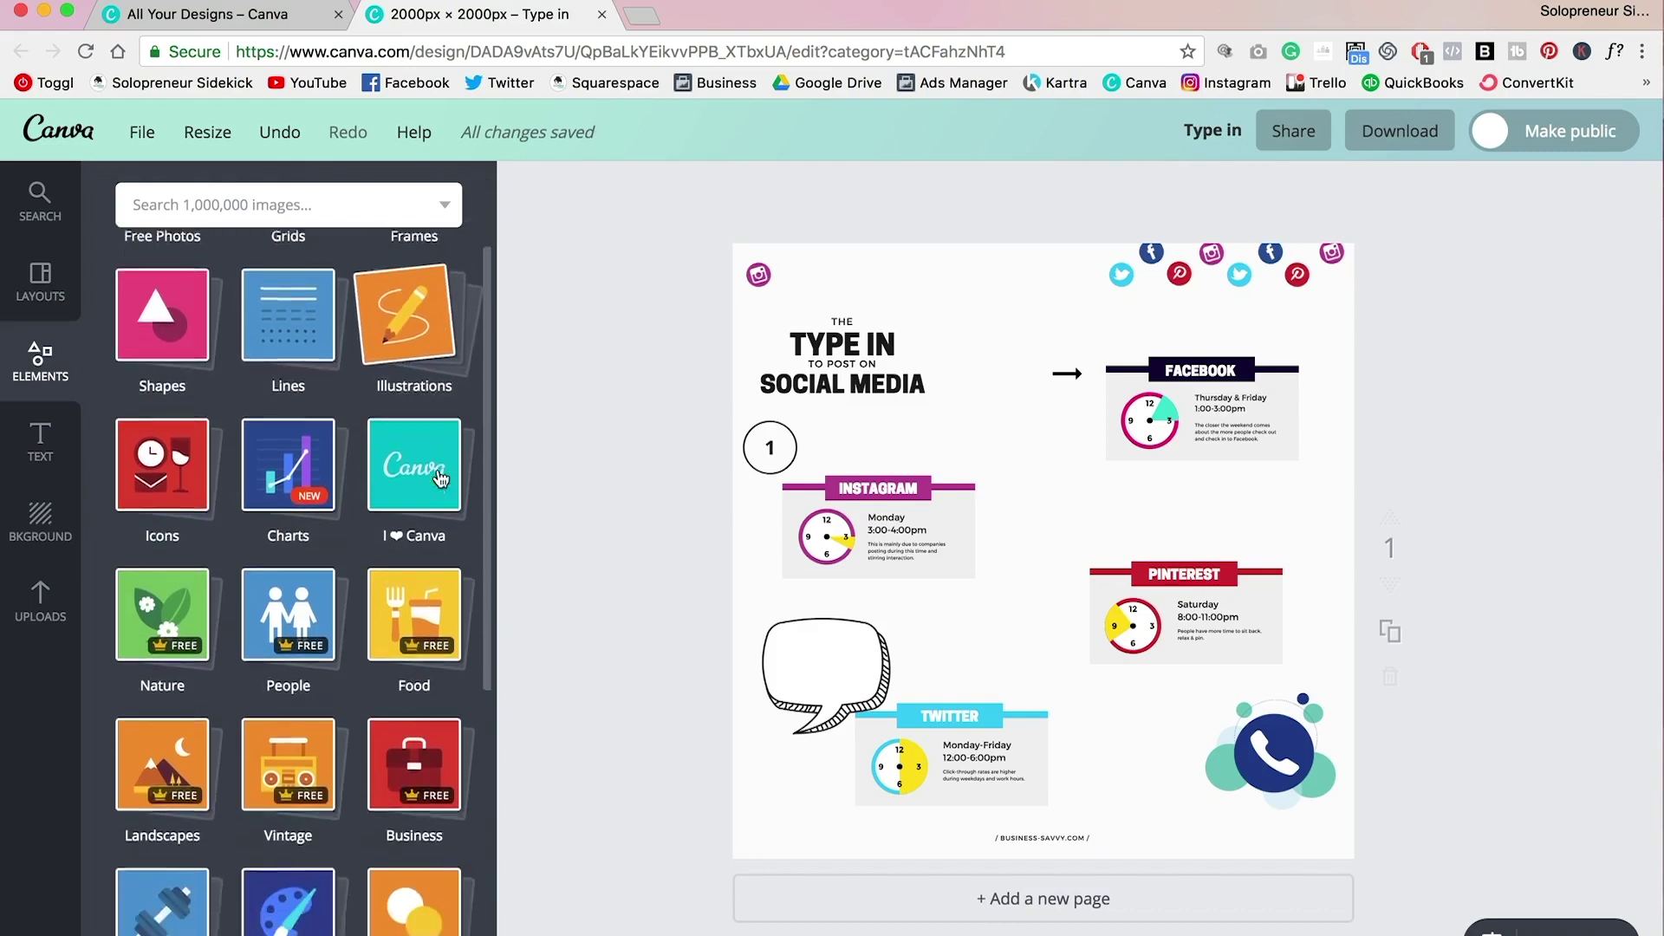
{"action": "scroll", "coordinate": [441, 475], "scroll_direction": "up", "scroll_amount": 5}
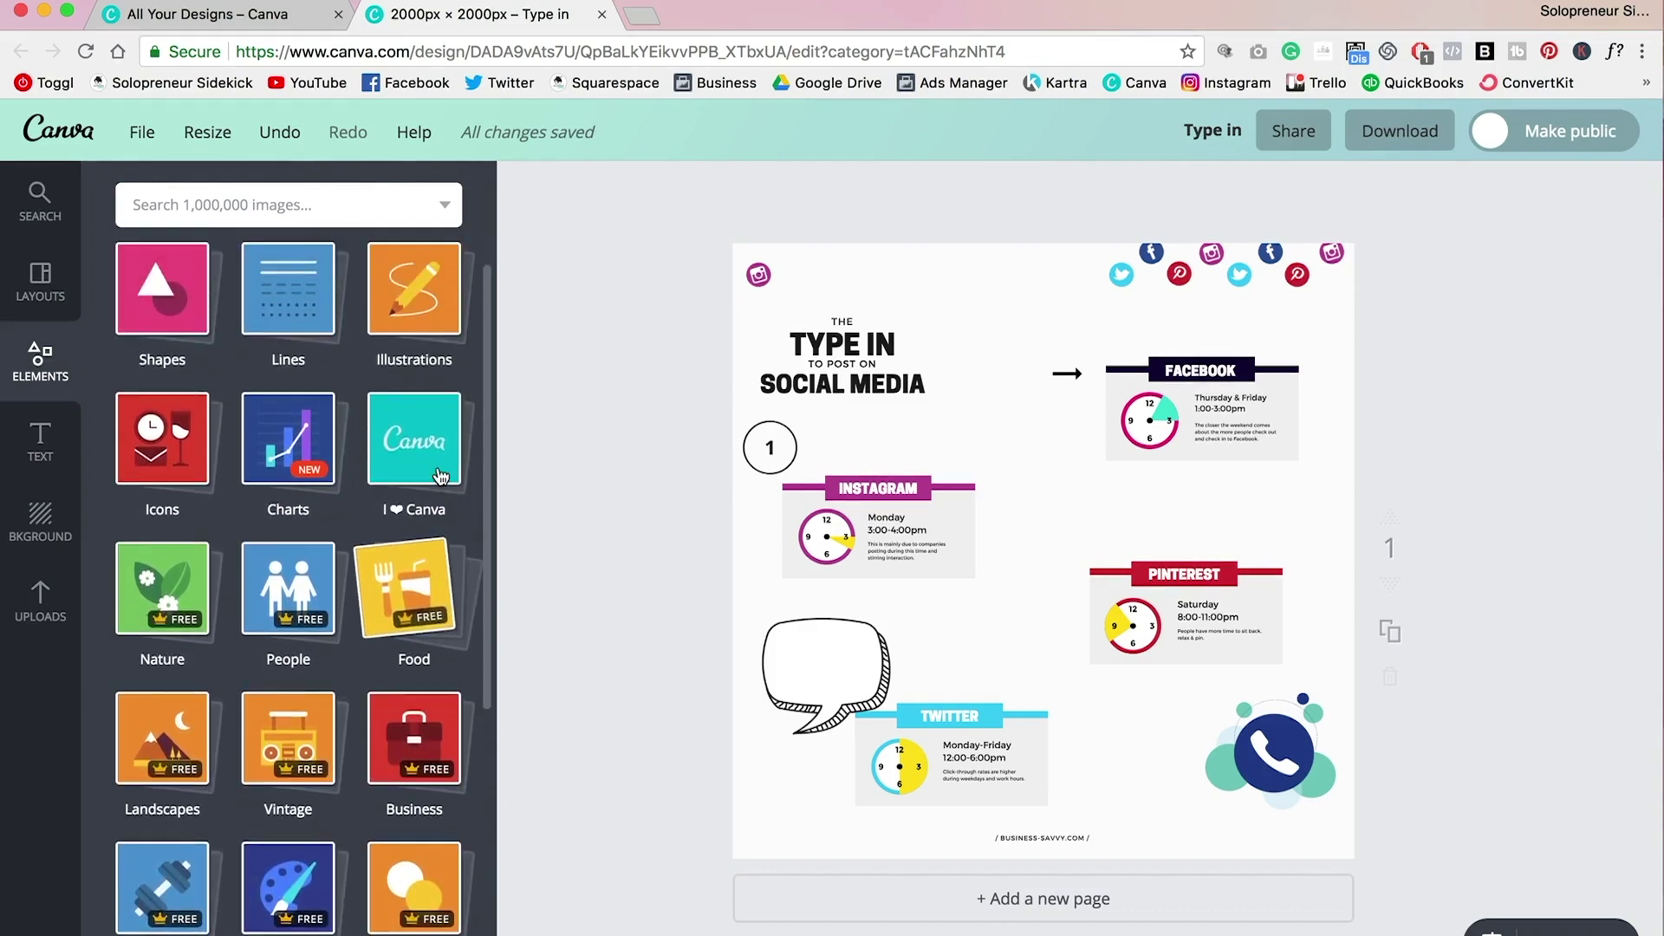
{"action": "left_click", "coordinate": [163, 195]}
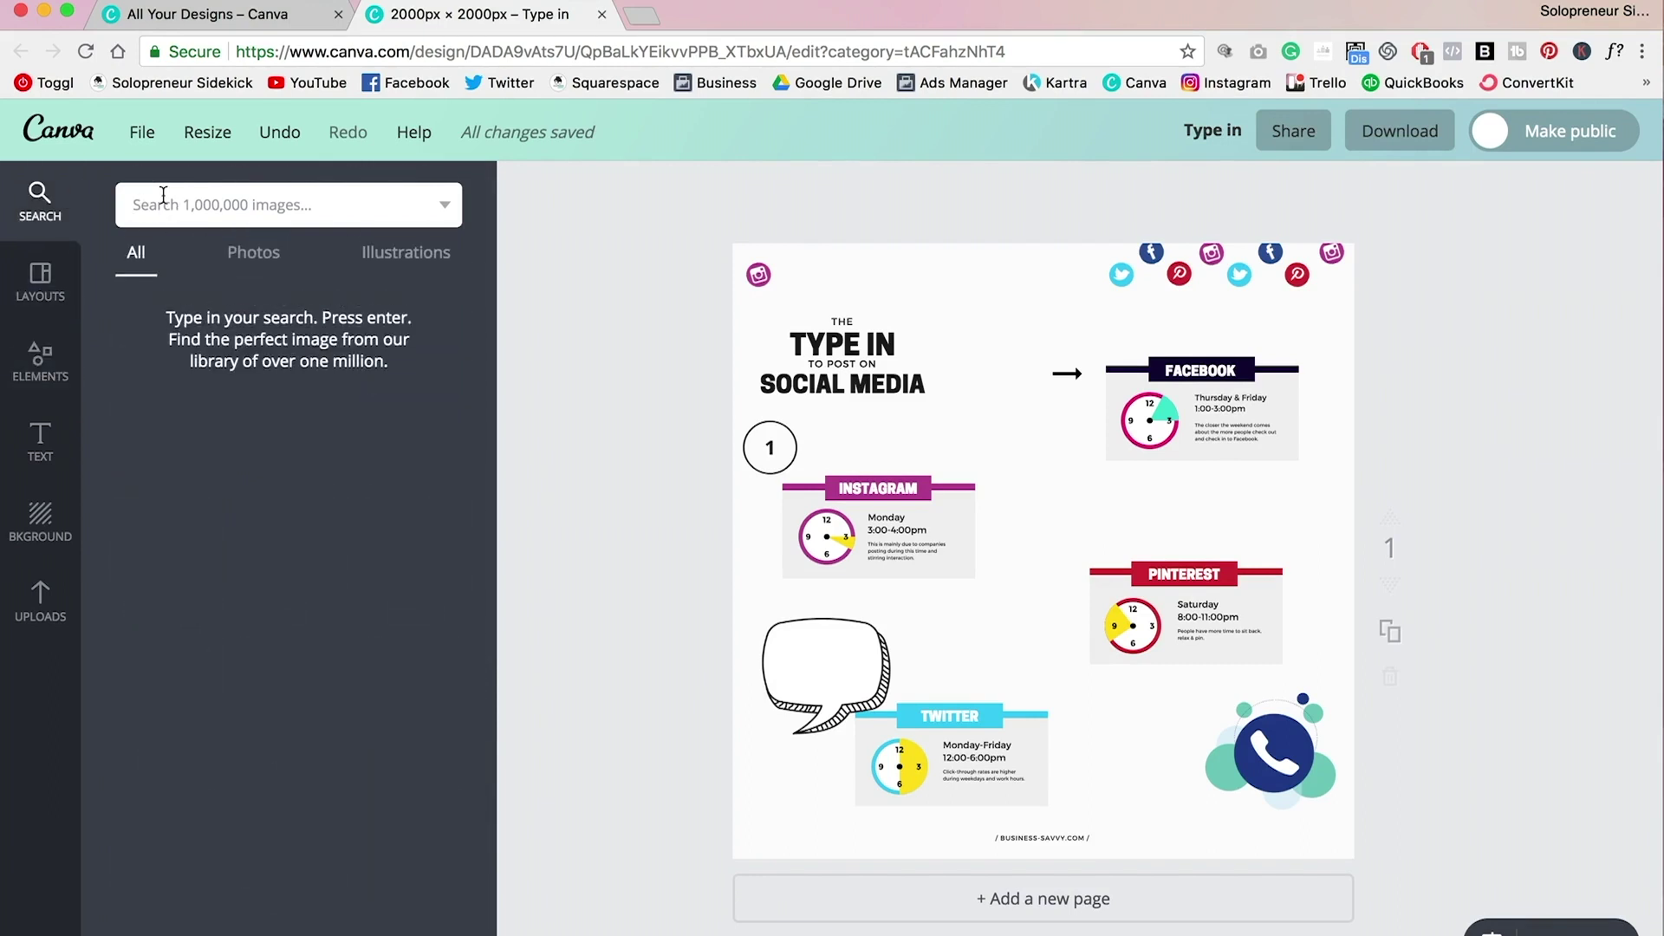
{"action": "type", "text": "hear"}
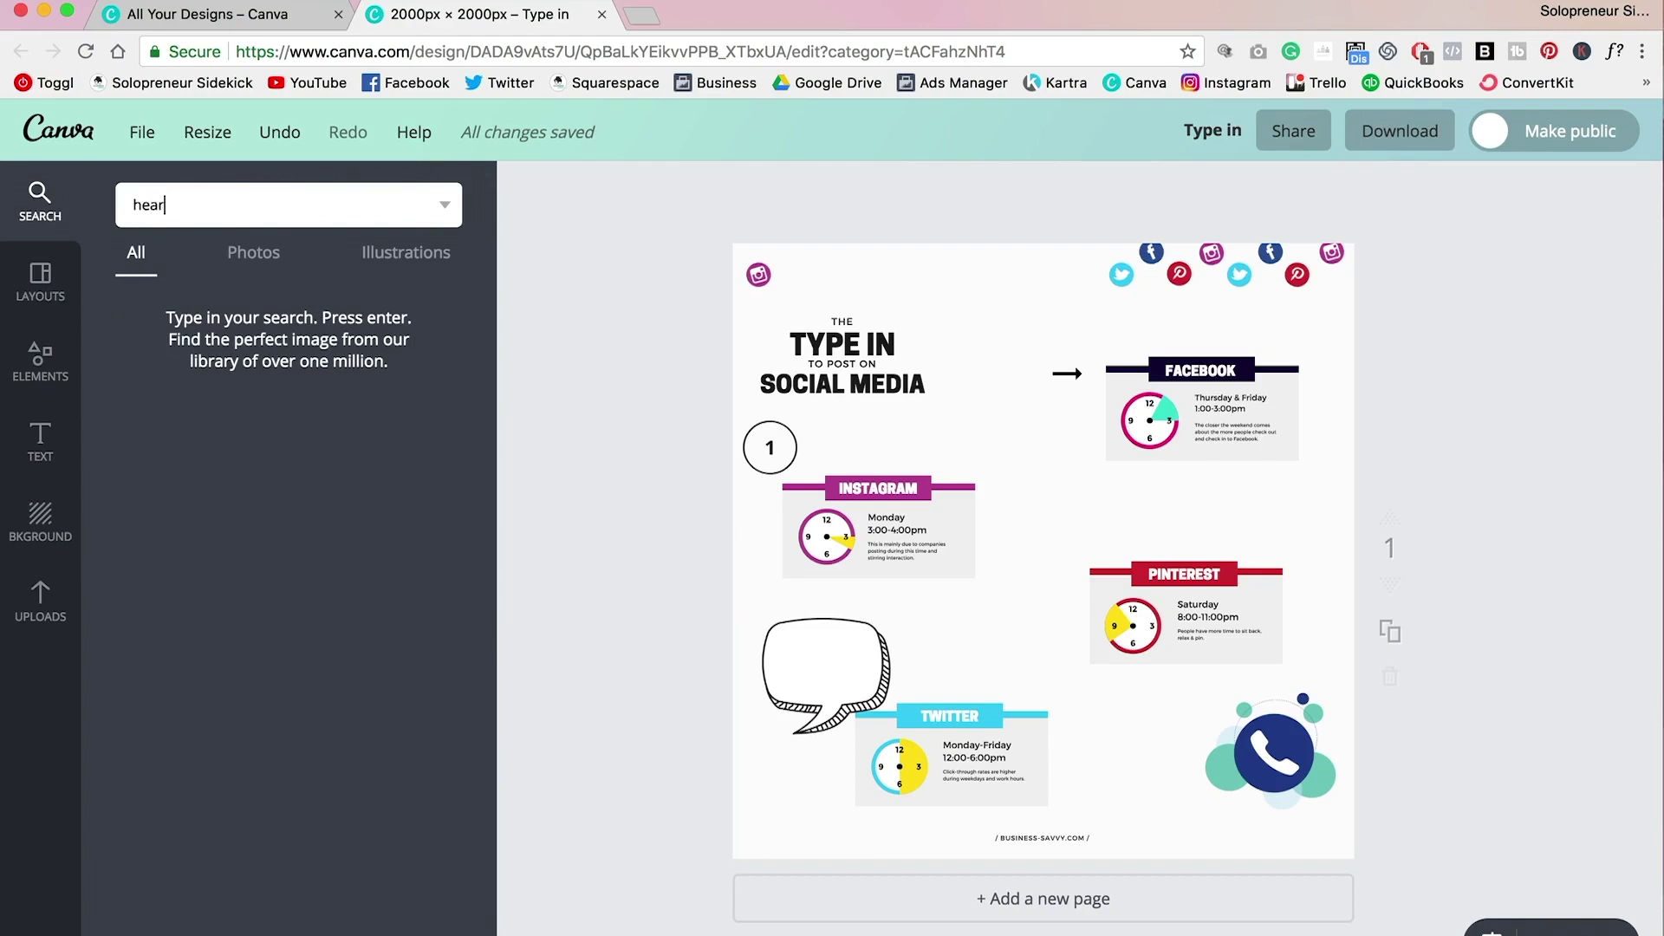
{"action": "type", "text": "t"}
{"action": "key", "text": "Return"}
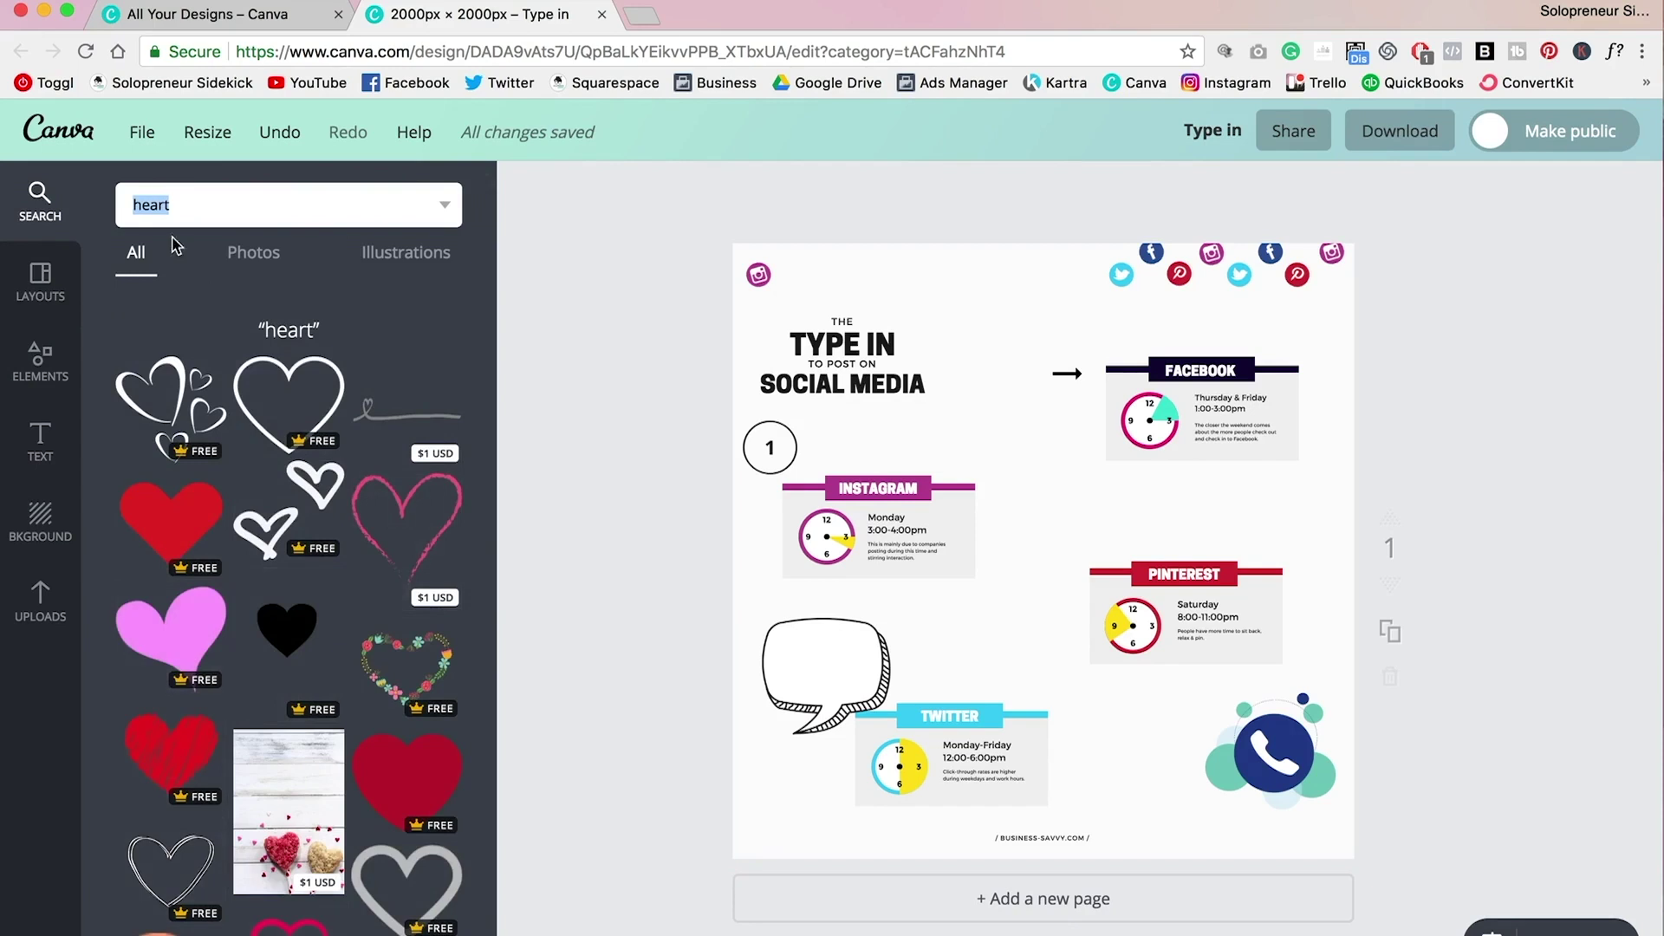
Add the heart-outline cluster, recolour it mint and place it beside the TYPE IN title.
{"action": "left_click", "coordinate": [171, 400]}
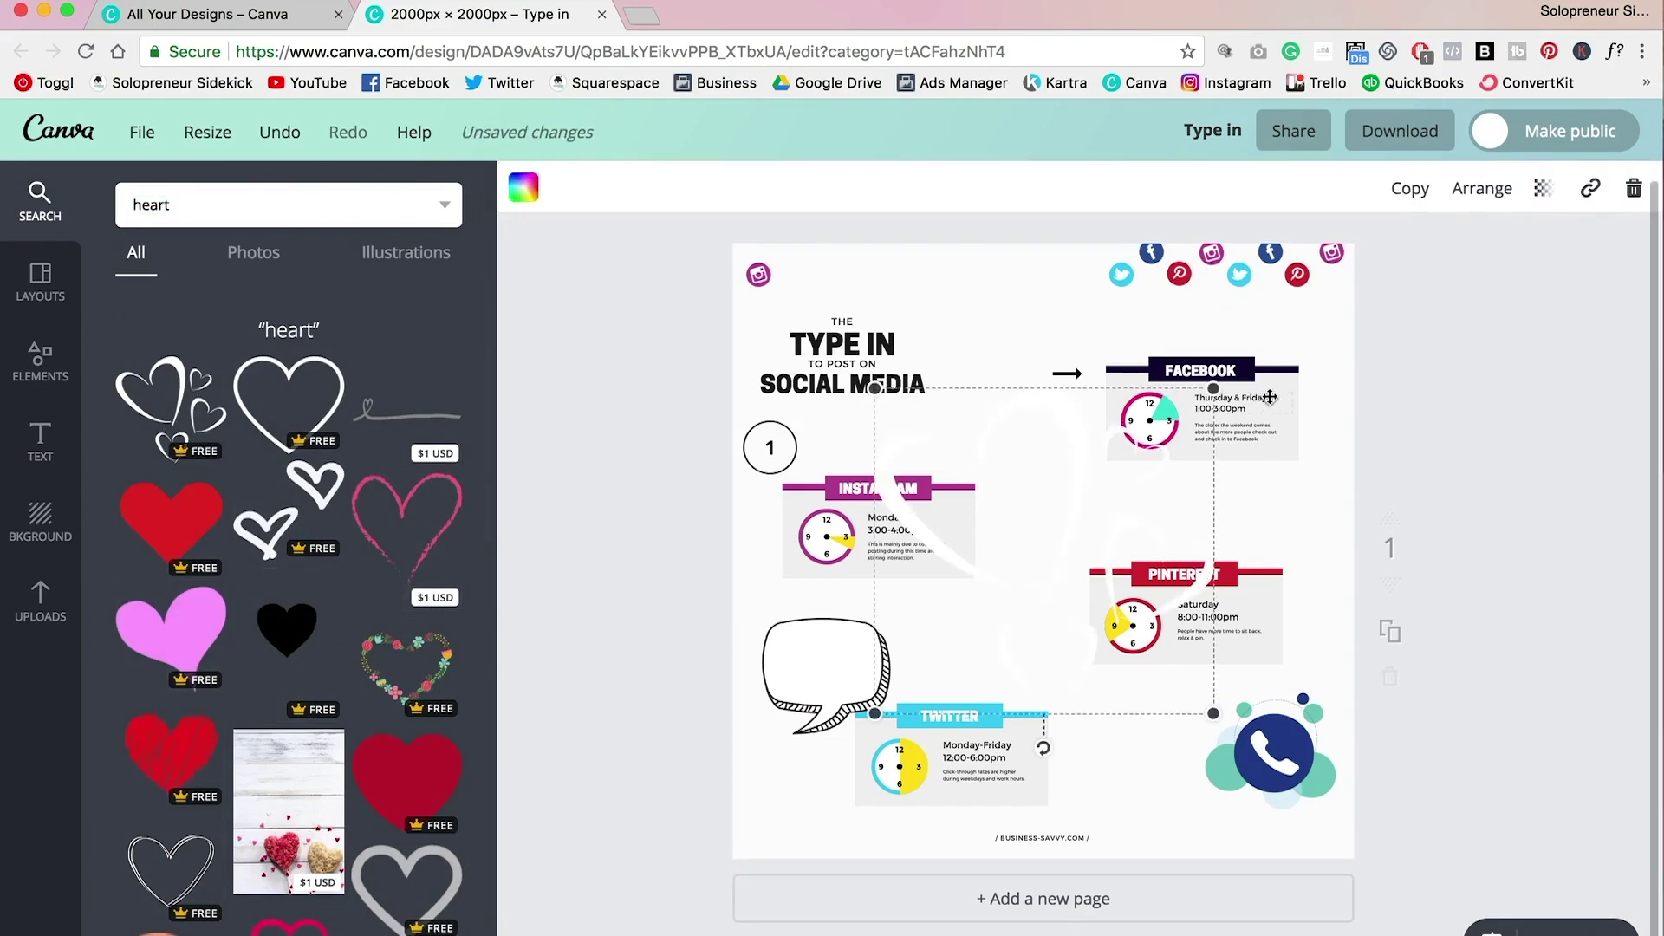
{"action": "left_click_drag", "start_coordinate": [1213, 388], "coordinate": [1159, 441]}
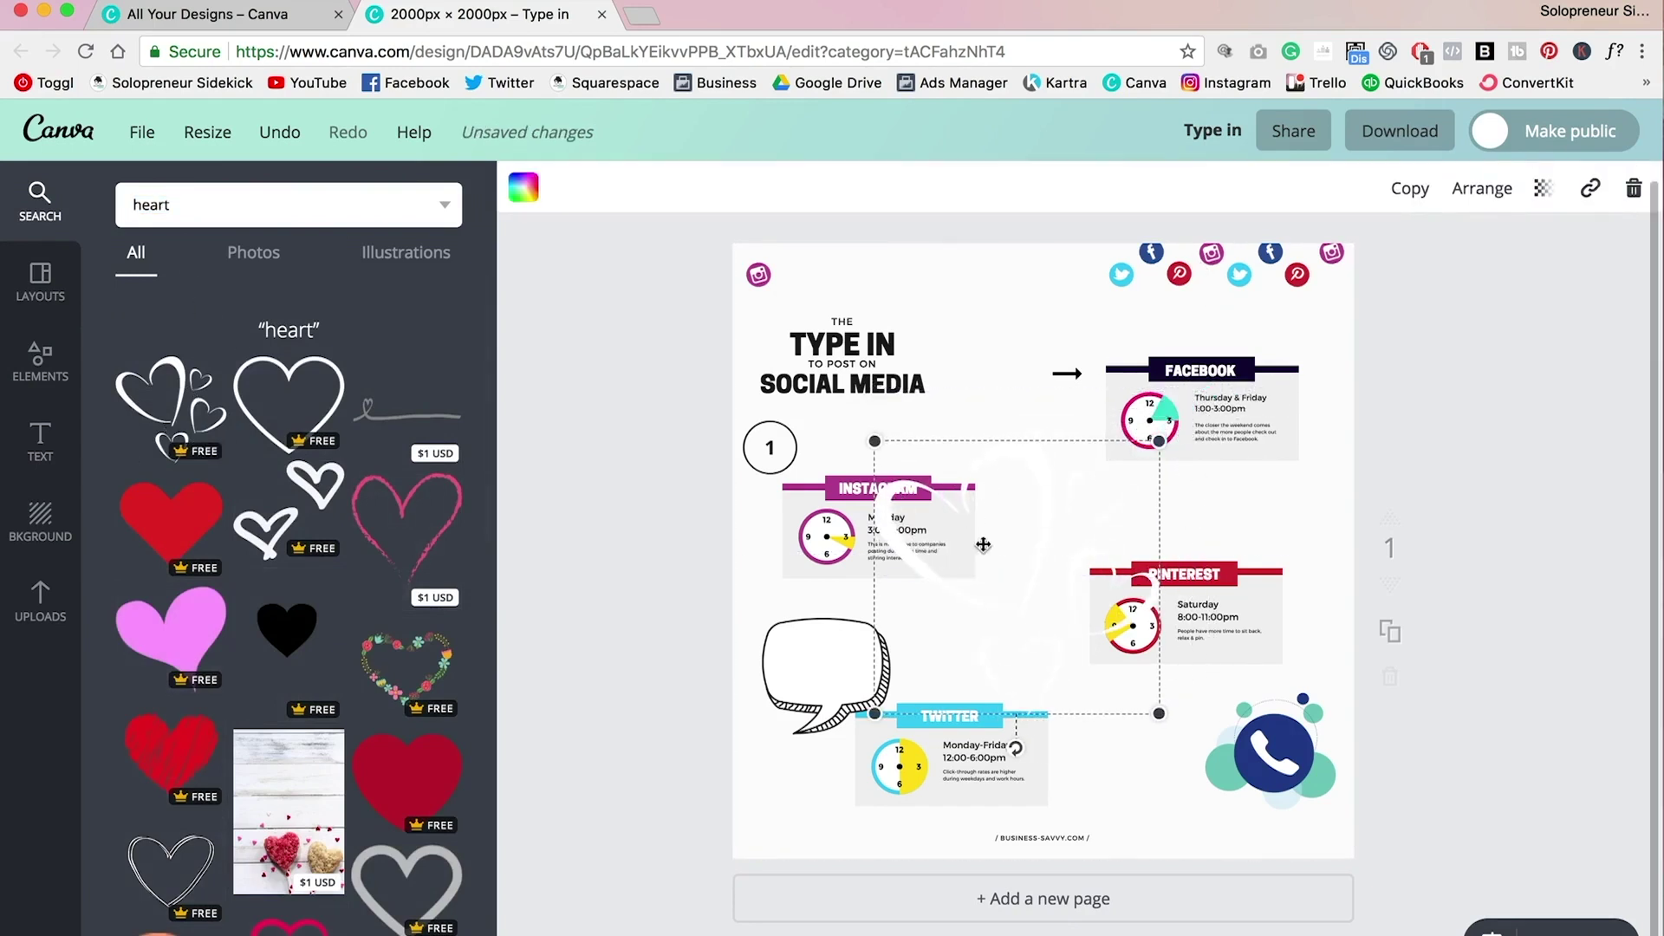
{"action": "left_click", "coordinate": [524, 187]}
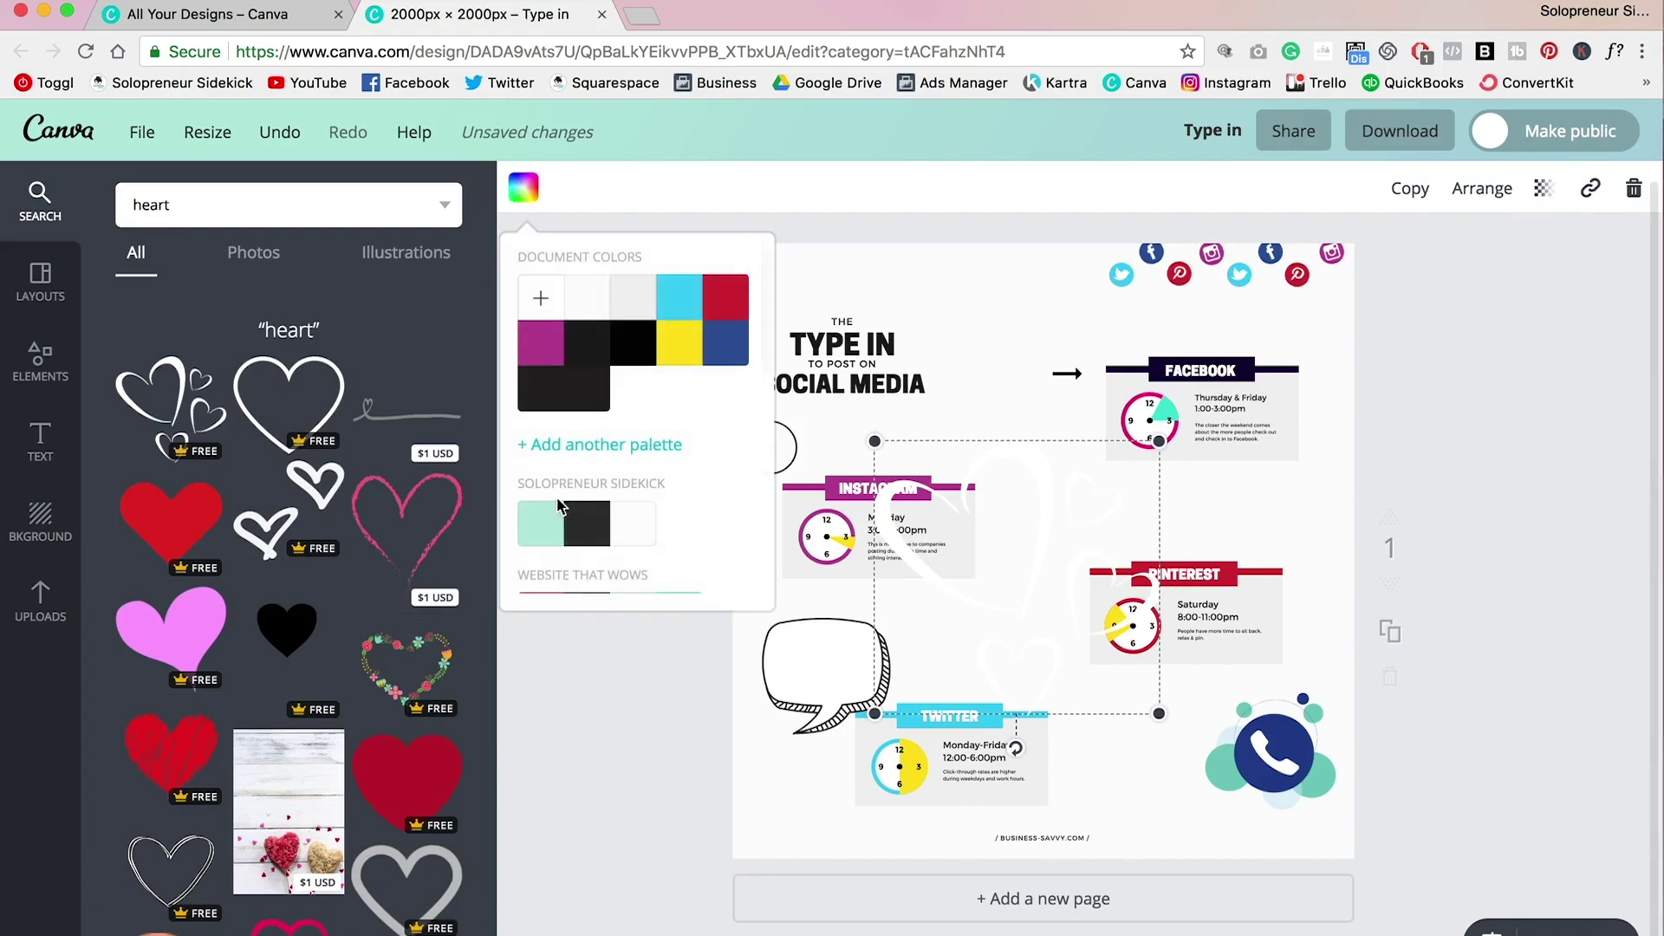
{"action": "left_click", "coordinate": [544, 539]}
{"action": "left_click_drag", "start_coordinate": [1158, 441], "coordinate": [992, 344]}
{"action": "left_click", "coordinate": [1529, 375]}
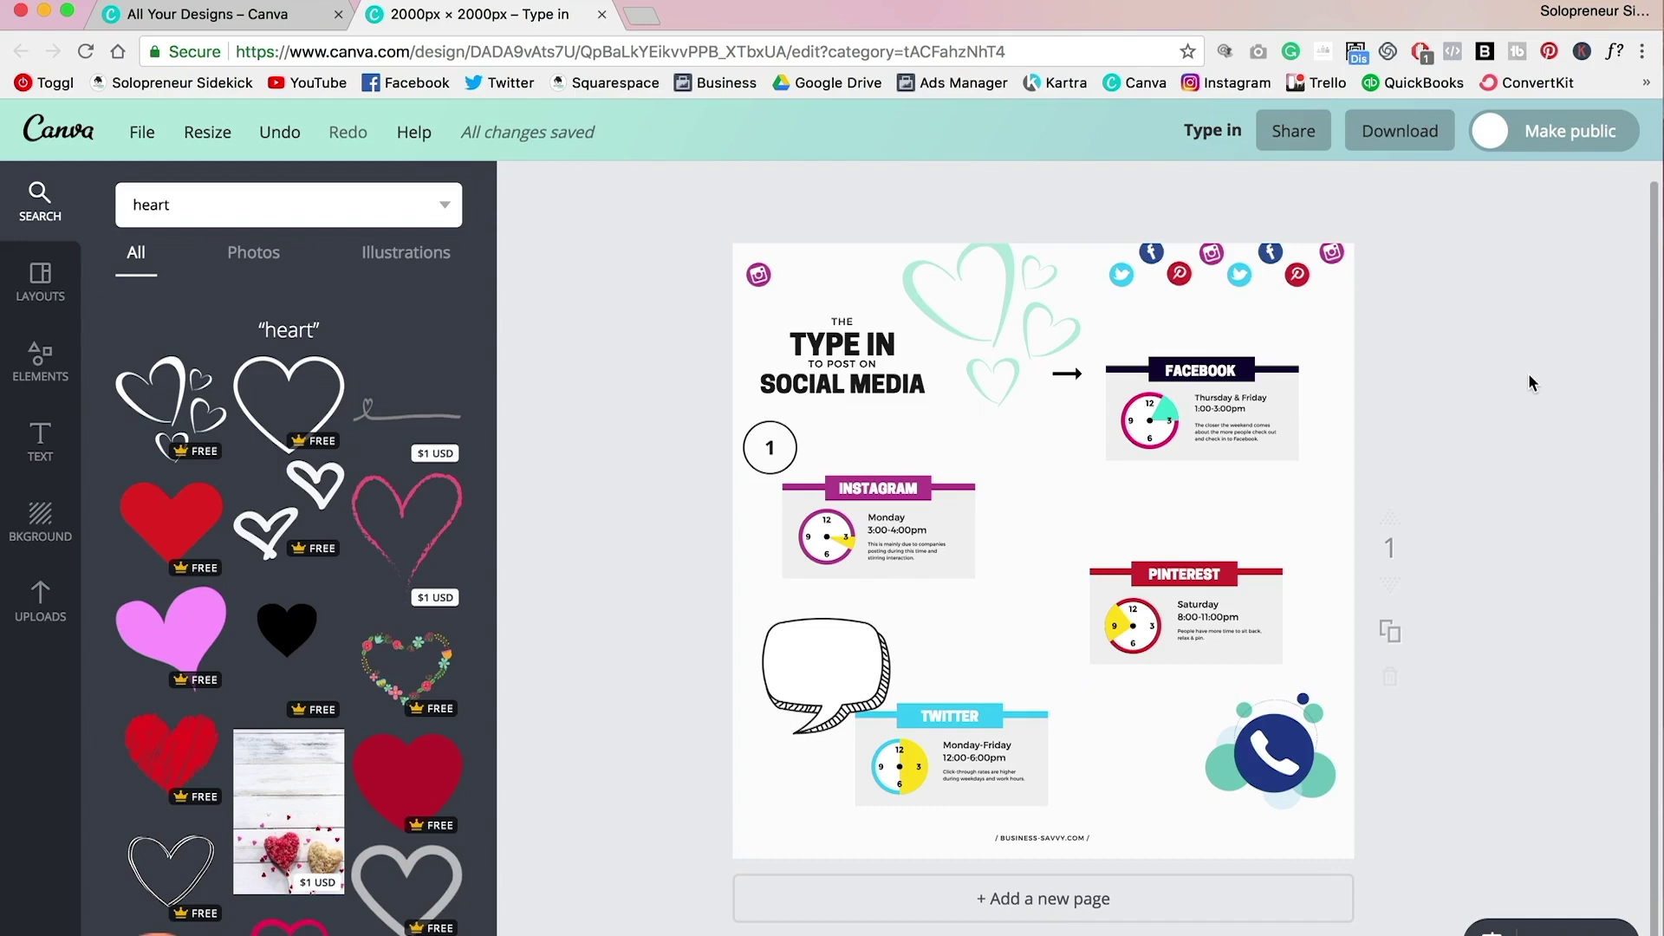
Recolour the Instagram icon mint and move the four social icons to the page bottom.
{"action": "left_click", "coordinate": [758, 275]}
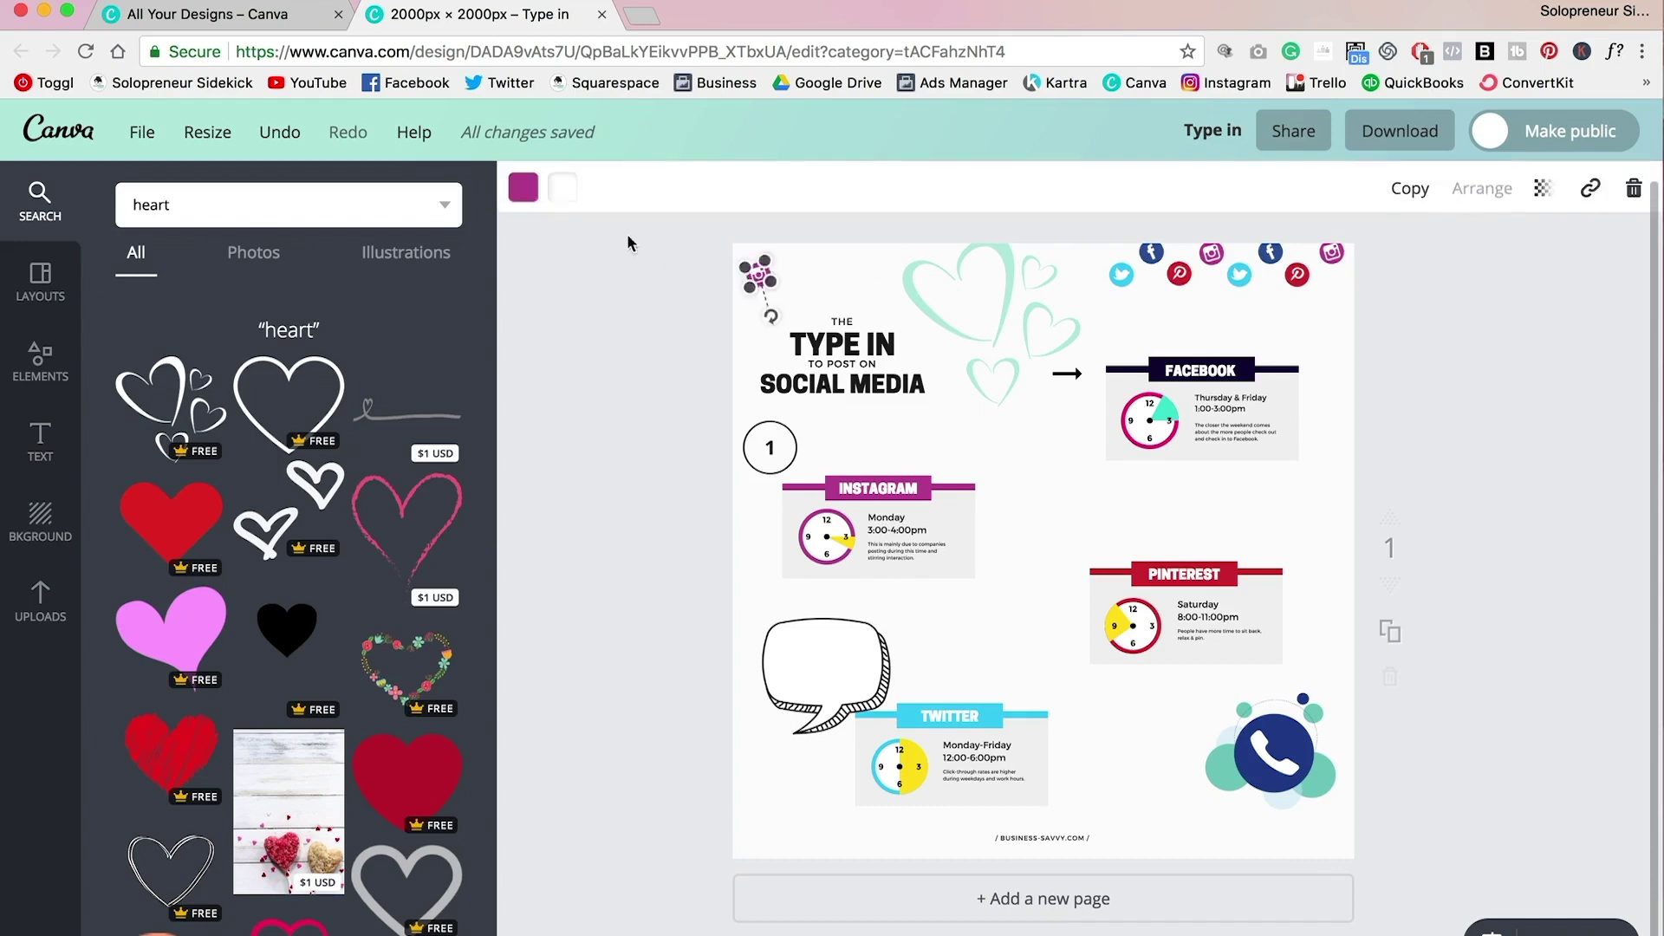
{"action": "left_click", "coordinate": [522, 187]}
{"action": "left_click", "coordinate": [679, 532]}
{"action": "left_click", "coordinate": [1332, 252]}
{"action": "left_click_drag", "start_coordinate": [1485, 327], "coordinate": [1178, 828]}
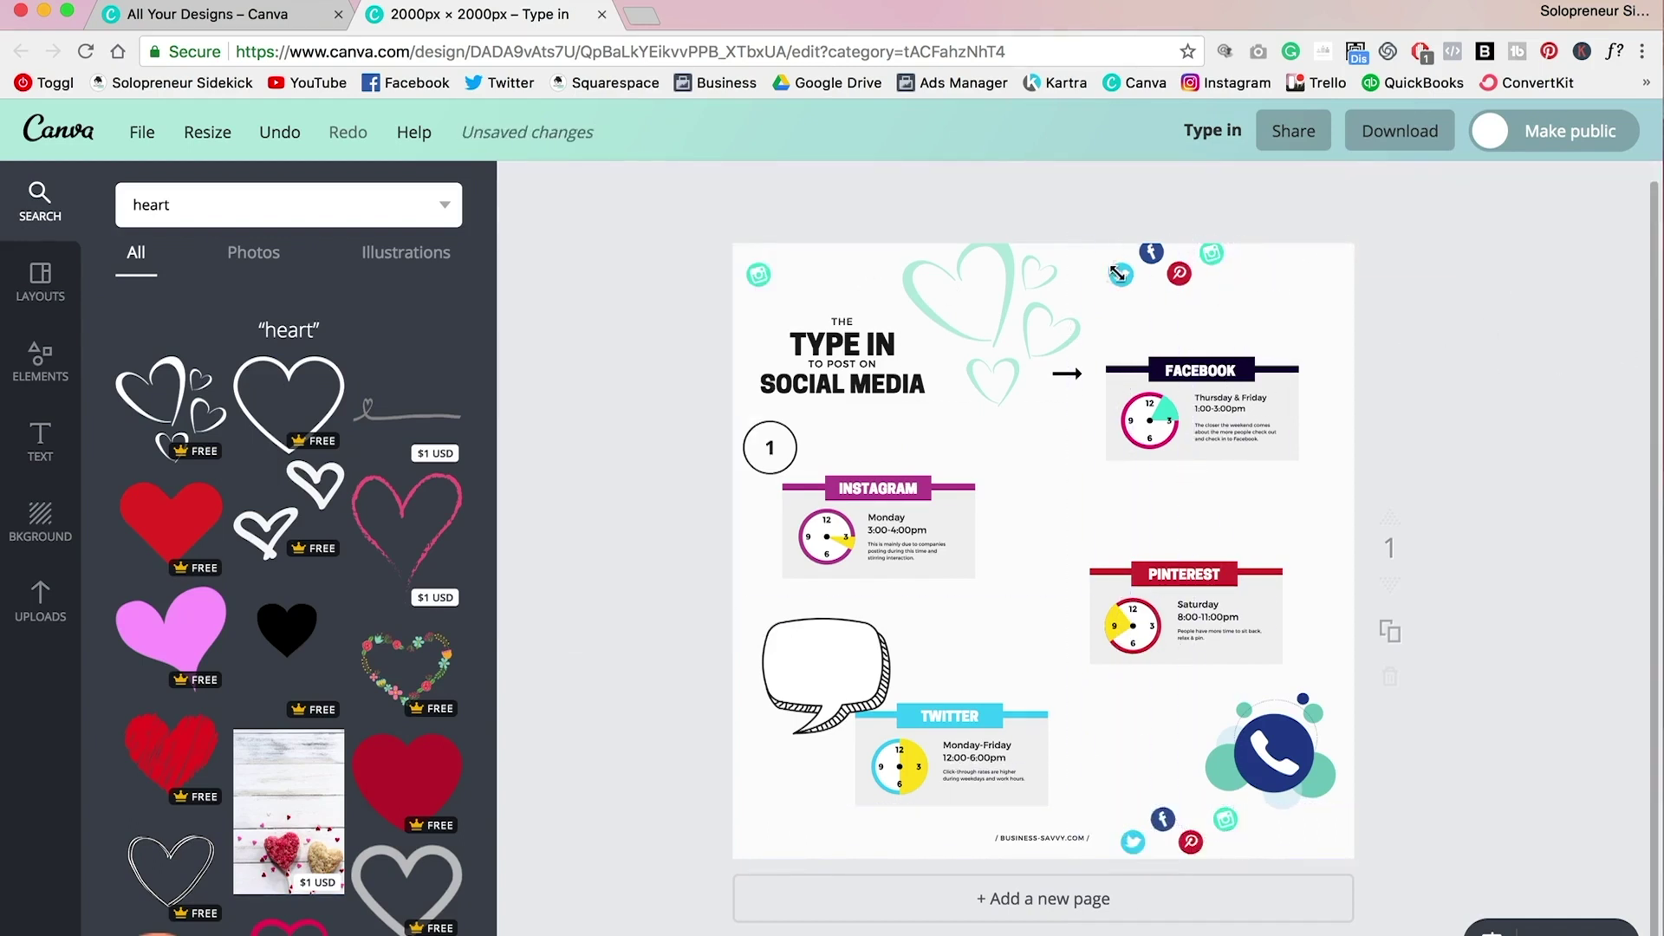
Recolour the Pinterest clock mint and black, and shrink the 1 circle and shift it right.
{"action": "left_click", "coordinate": [1178, 274]}
{"action": "left_click", "coordinate": [523, 186]}
{"action": "left_click", "coordinate": [564, 375]}
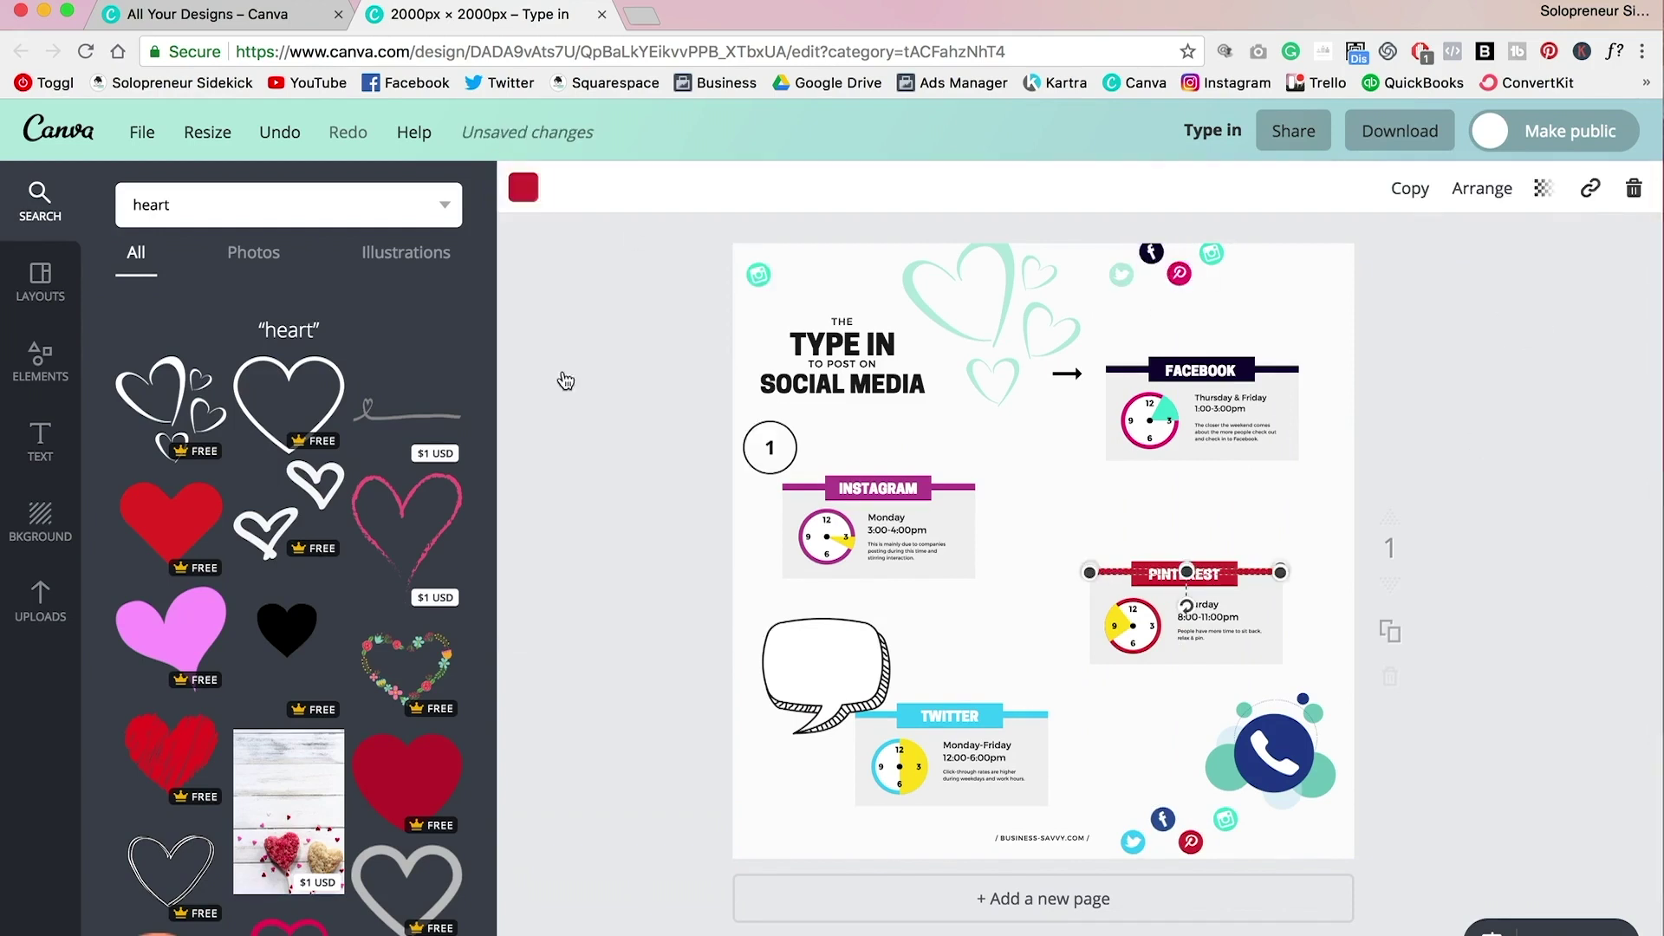
{"action": "left_click", "coordinate": [1144, 610]}
{"action": "left_click", "coordinate": [522, 186]}
{"action": "left_click", "coordinate": [632, 569]}
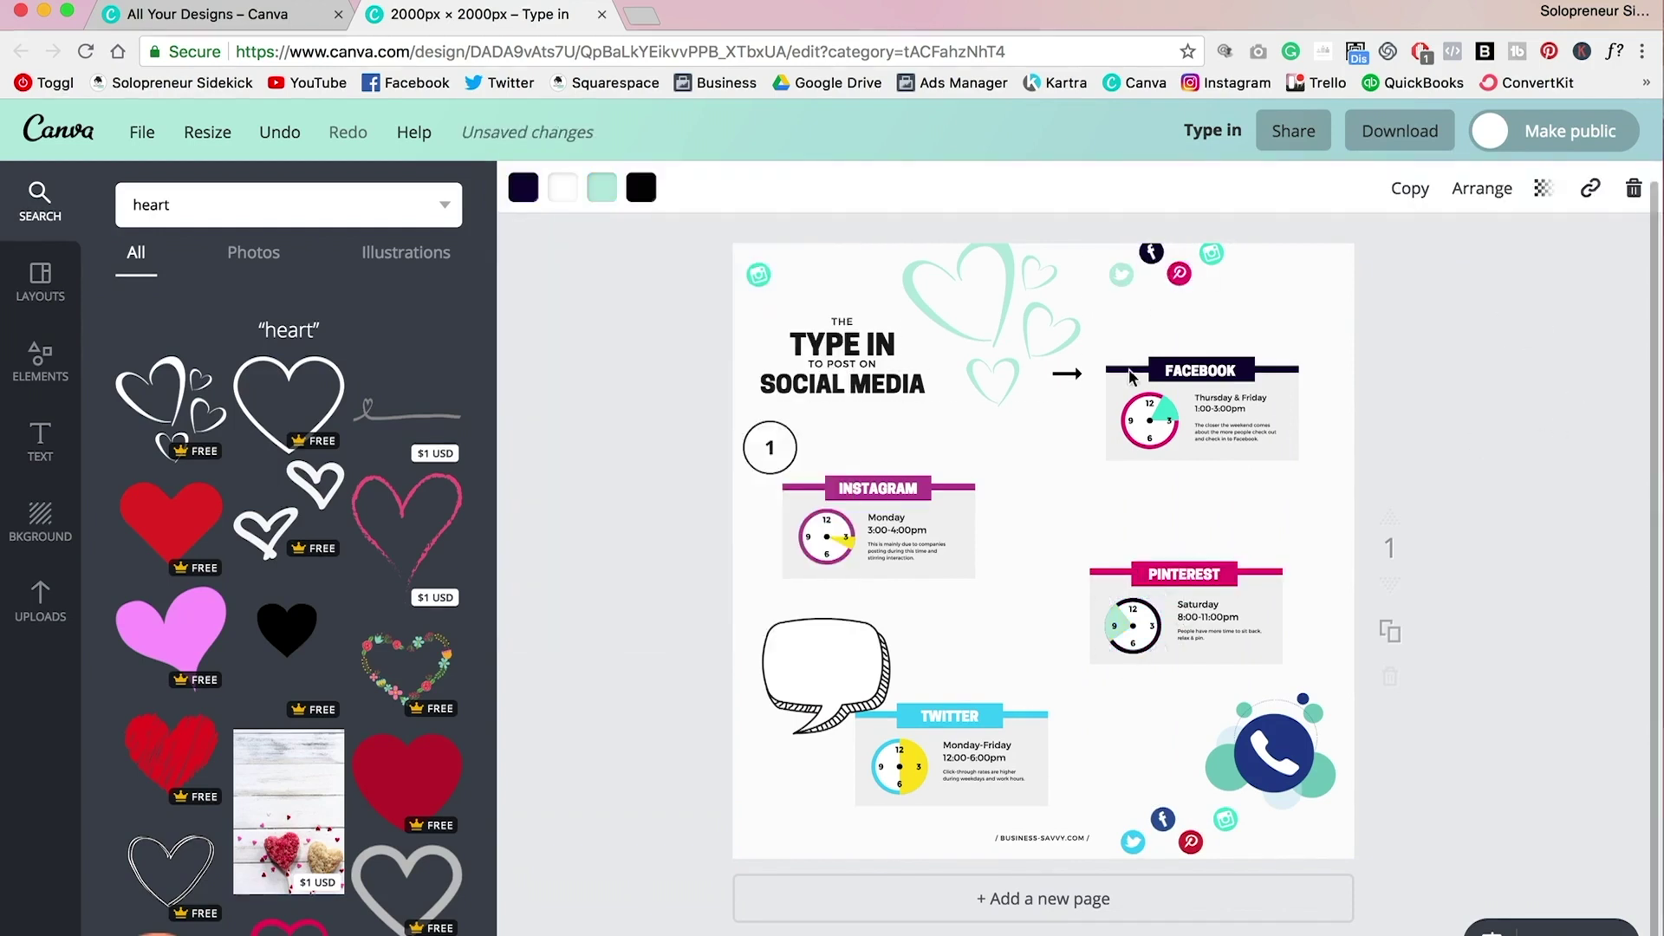
{"action": "left_click_drag", "start_coordinate": [769, 448], "coordinate": [890, 447]}
Make the Instagram banner teal and the Instagram clock navy.
{"action": "left_click", "coordinate": [878, 488]}
{"action": "left_click", "coordinate": [522, 186]}
{"action": "left_click", "coordinate": [758, 381]}
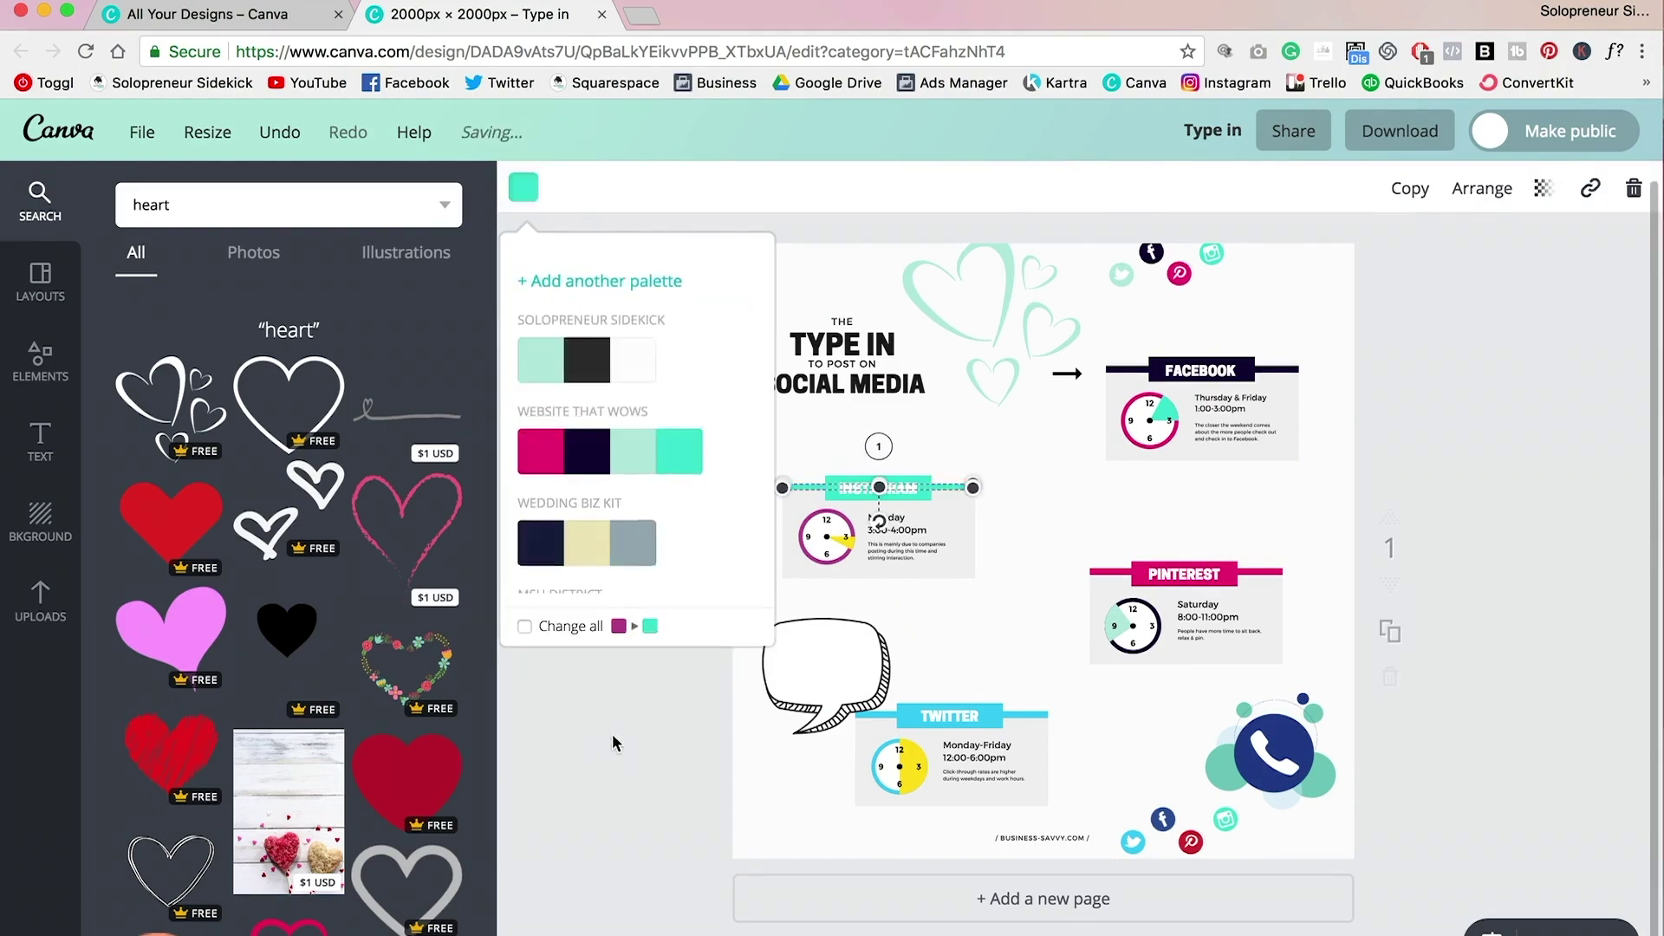
{"action": "left_click", "coordinate": [826, 538]}
{"action": "left_click", "coordinate": [522, 186]}
{"action": "left_click", "coordinate": [663, 385]}
Turn part of the Twitter clock pink and nudge the phone graphic toward the lower right.
{"action": "left_click", "coordinate": [899, 766]}
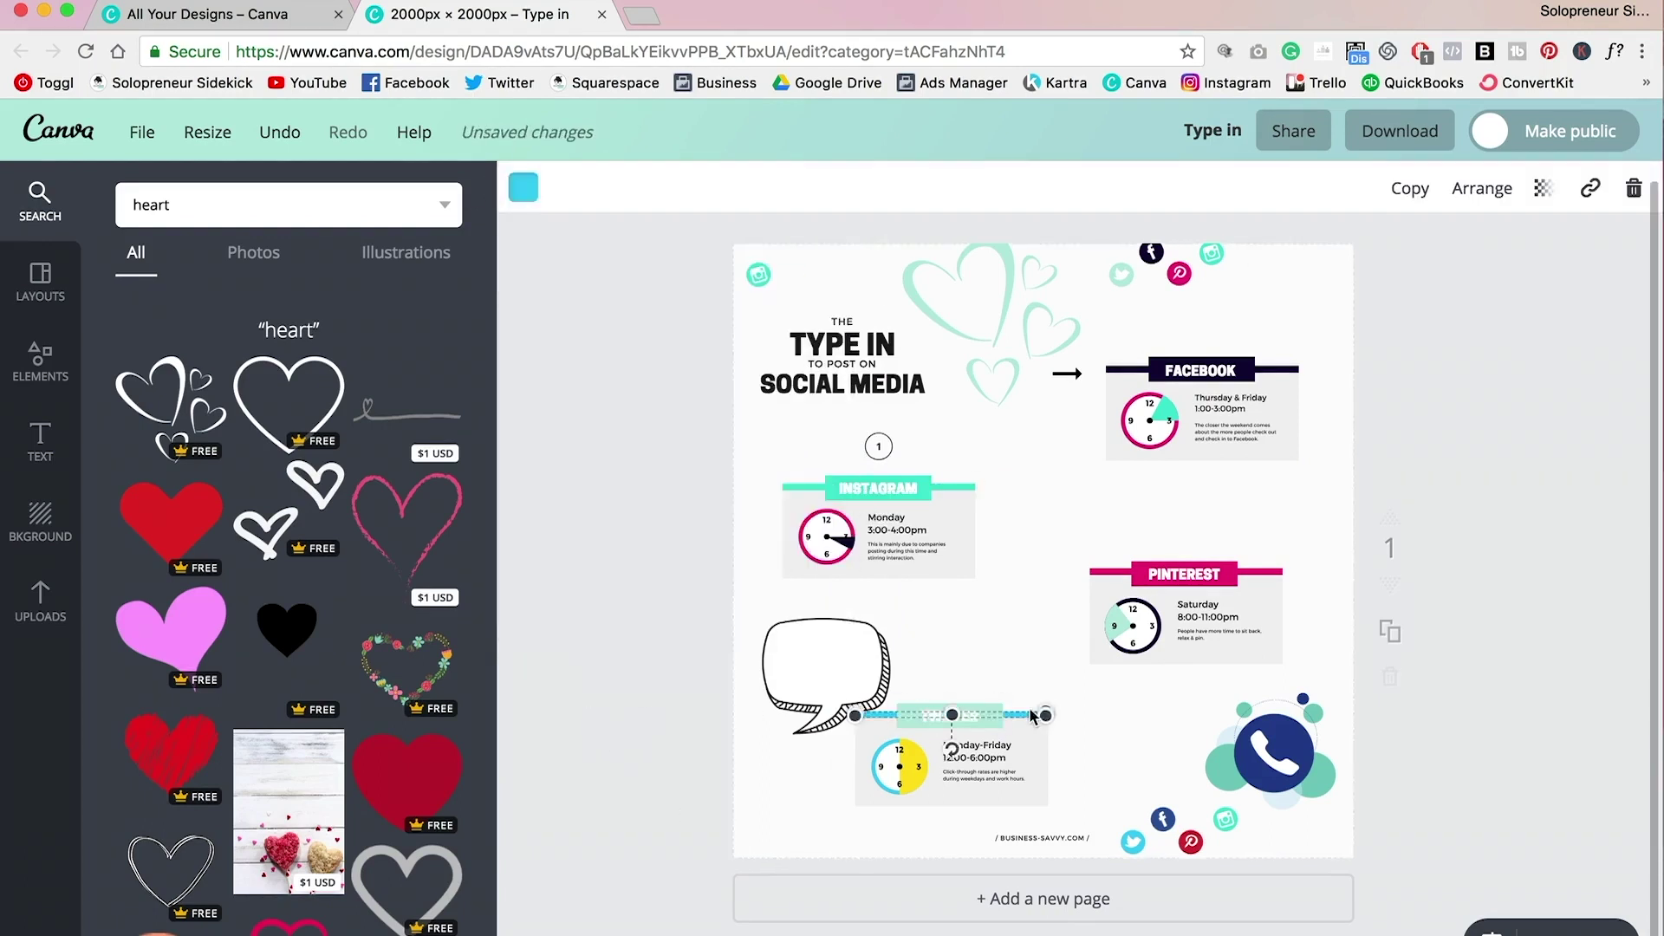
{"action": "left_click", "coordinate": [523, 186]}
{"action": "left_click", "coordinate": [539, 489]}
{"action": "left_click_drag", "start_coordinate": [1272, 752], "coordinate": [1308, 732]}
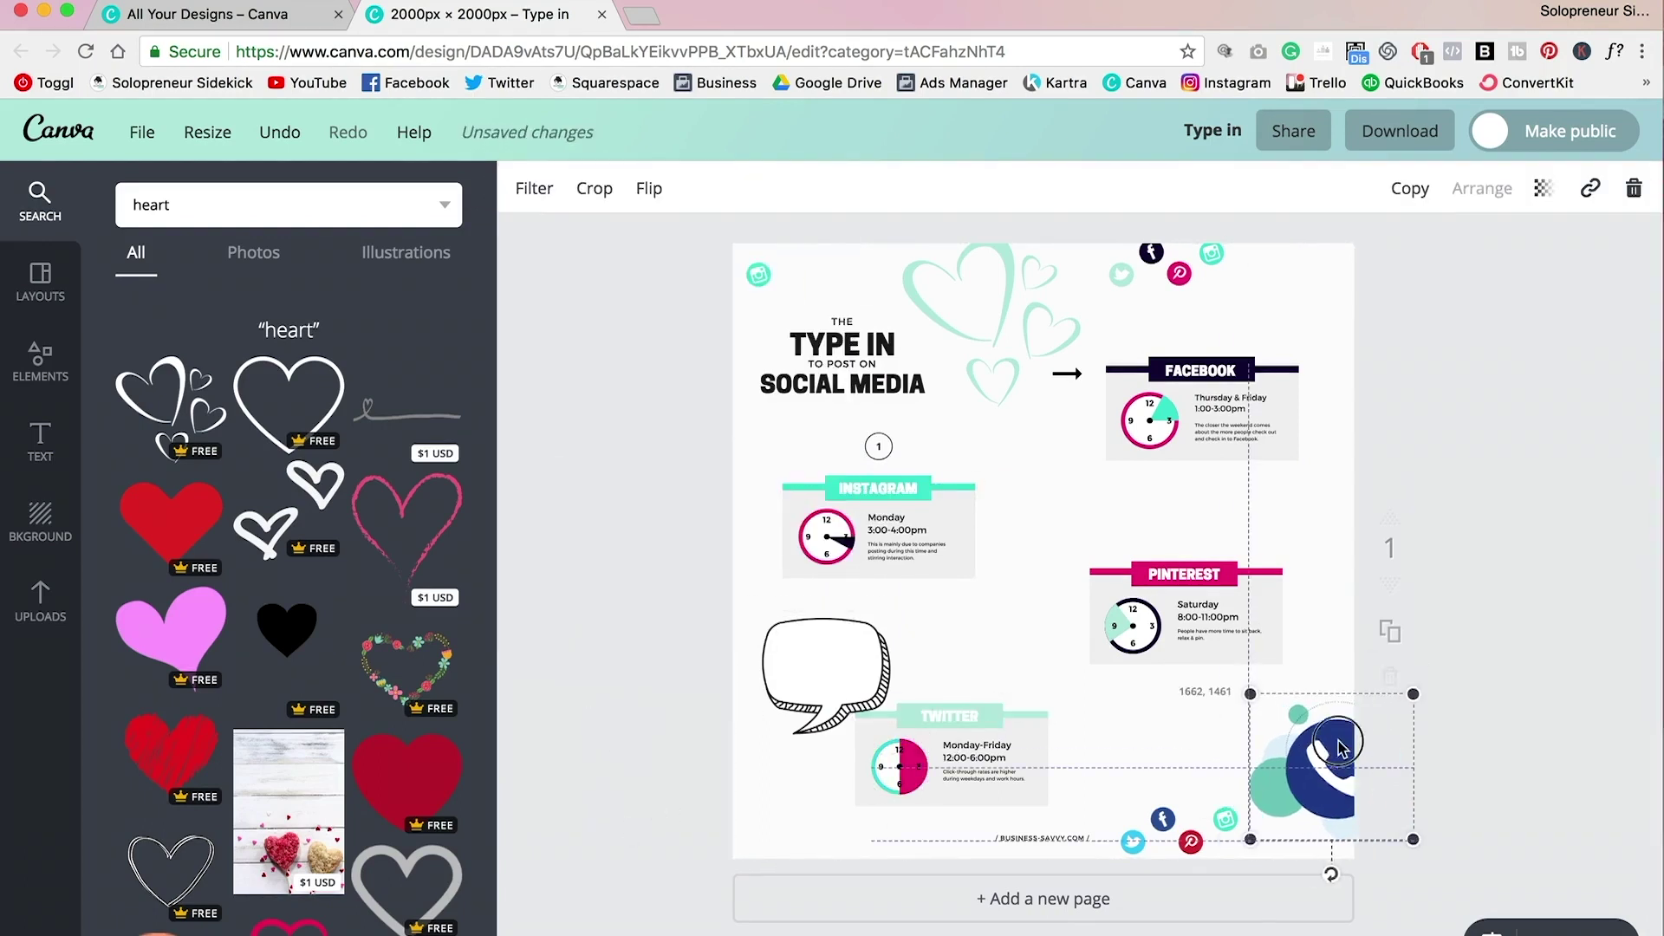
Add number circles 2 and 3, placing 2 above the Facebook card and sizing 3 to match.
{"action": "triple_click", "coordinate": [286, 205]}
{"action": "type", "text": "2"}
{"action": "key", "text": "Return"}
{"action": "left_click", "coordinate": [407, 469]}
{"action": "left_click_drag", "start_coordinate": [1020, 554], "coordinate": [1199, 330]}
{"action": "triple_click", "coordinate": [286, 204]}
{"action": "type", "text": "3"}
{"action": "key", "text": "Return"}
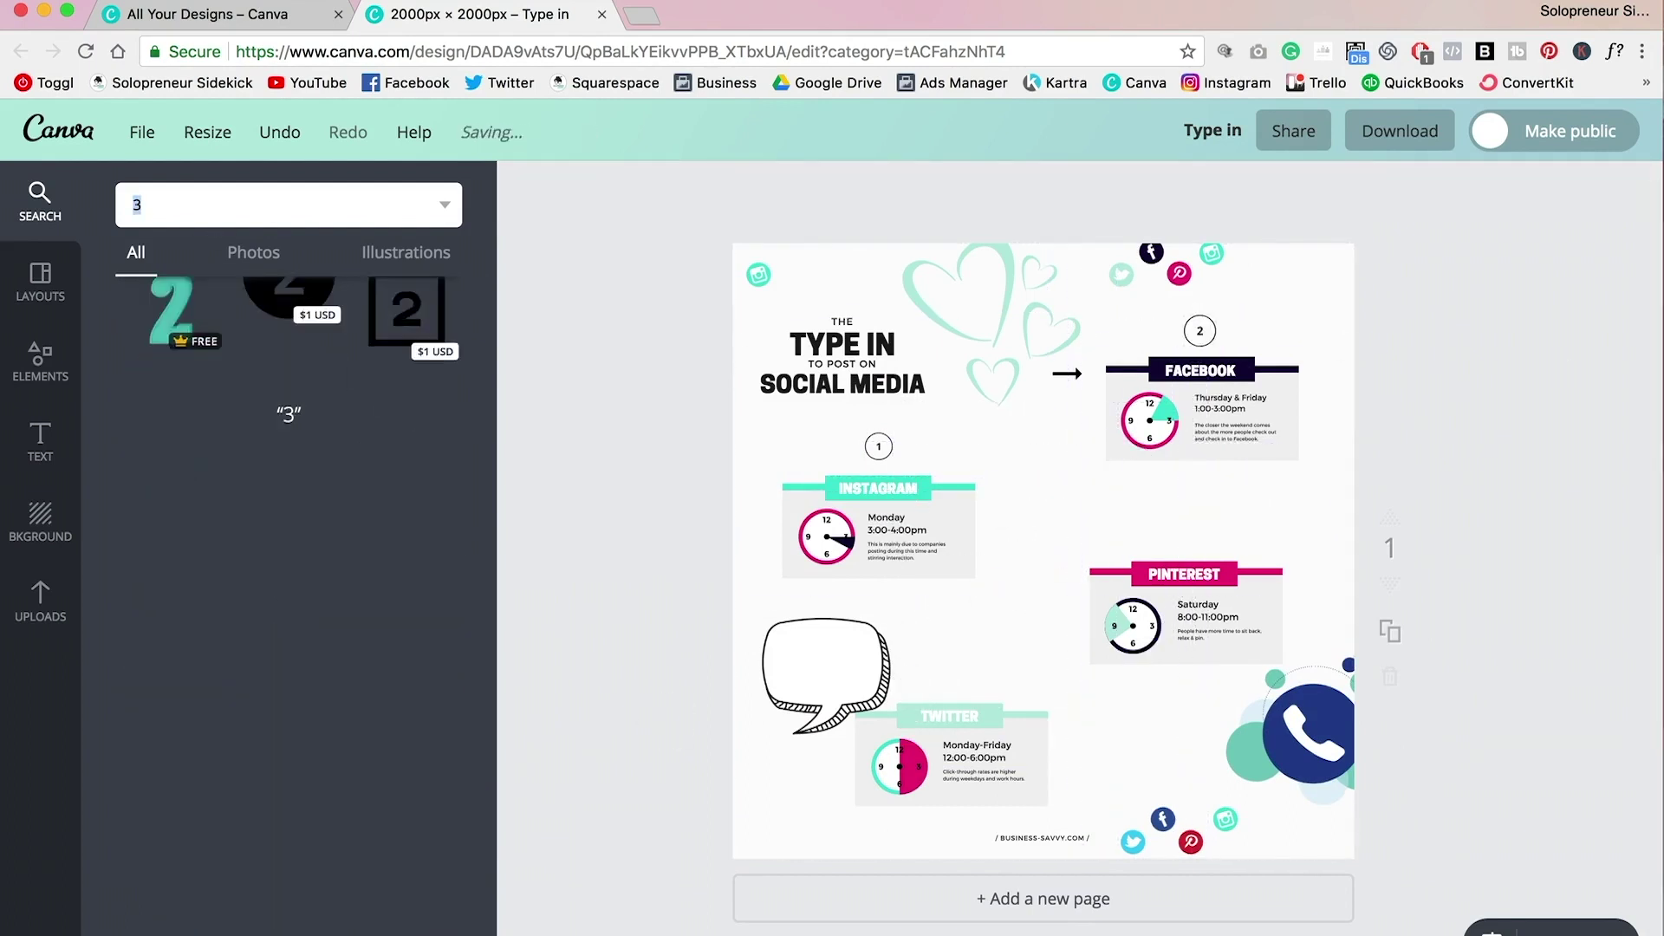
{"action": "left_click", "coordinate": [288, 470]}
{"action": "left_click_drag", "start_coordinate": [1194, 401], "coordinate": [1179, 532]}
Add an outlined number 4 circle and position it above the Twitter card.
{"action": "triple_click", "coordinate": [286, 204]}
{"action": "type", "text": "4"}
{"action": "key", "text": "Return"}
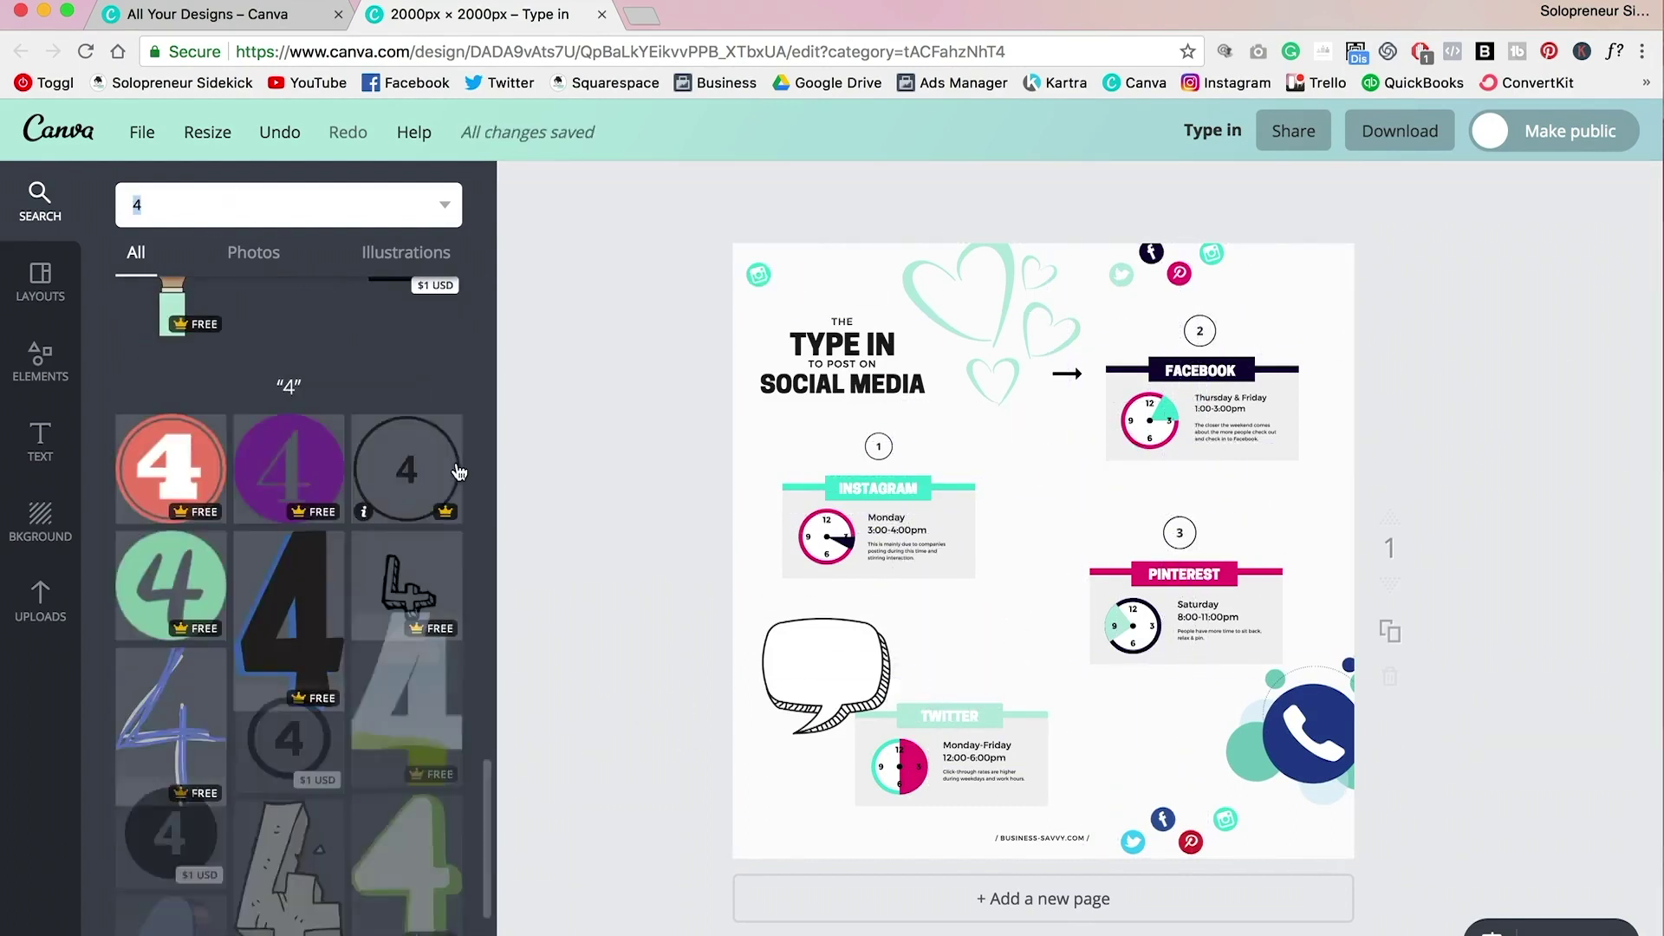
{"action": "left_click_drag", "start_coordinate": [406, 470], "coordinate": [950, 676]}
{"action": "left_click_drag", "start_coordinate": [823, 676], "coordinate": [1043, 520]}
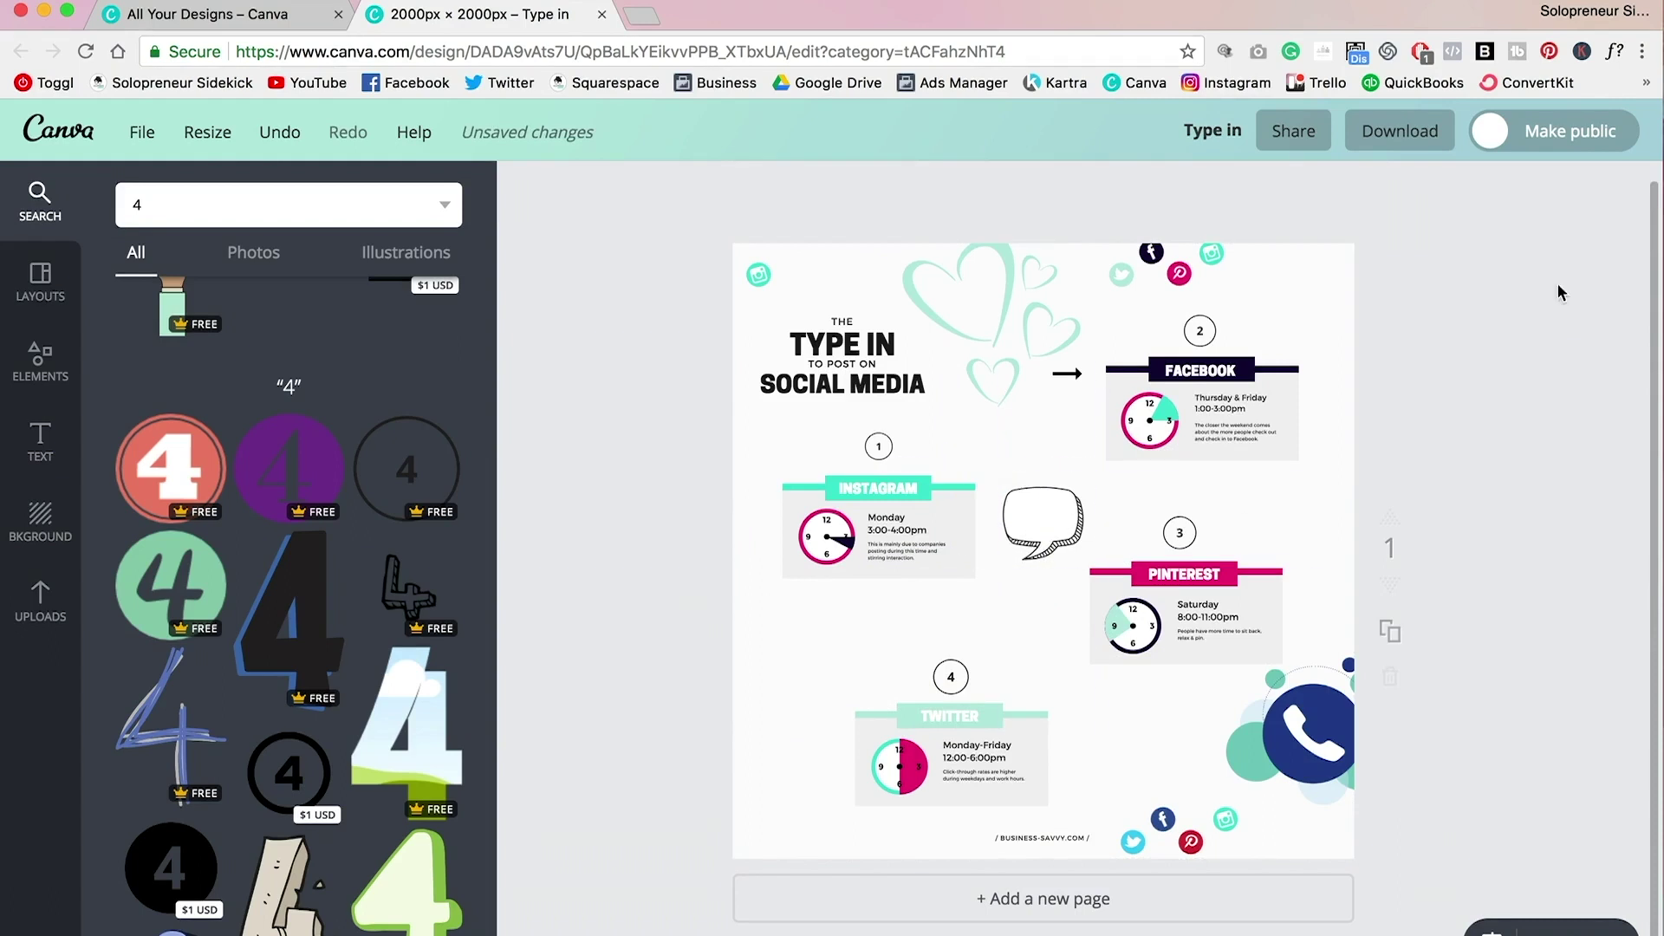
Delete the phone graphic from the design.
{"action": "left_click", "coordinate": [1308, 733]}
{"action": "key", "text": "Delete"}
{"action": "left_click", "coordinate": [1133, 840]}
Group the footer text with the social icons, widen it, and move the icon cluster bottom-left.
{"action": "left_click", "coordinate": [523, 188]}
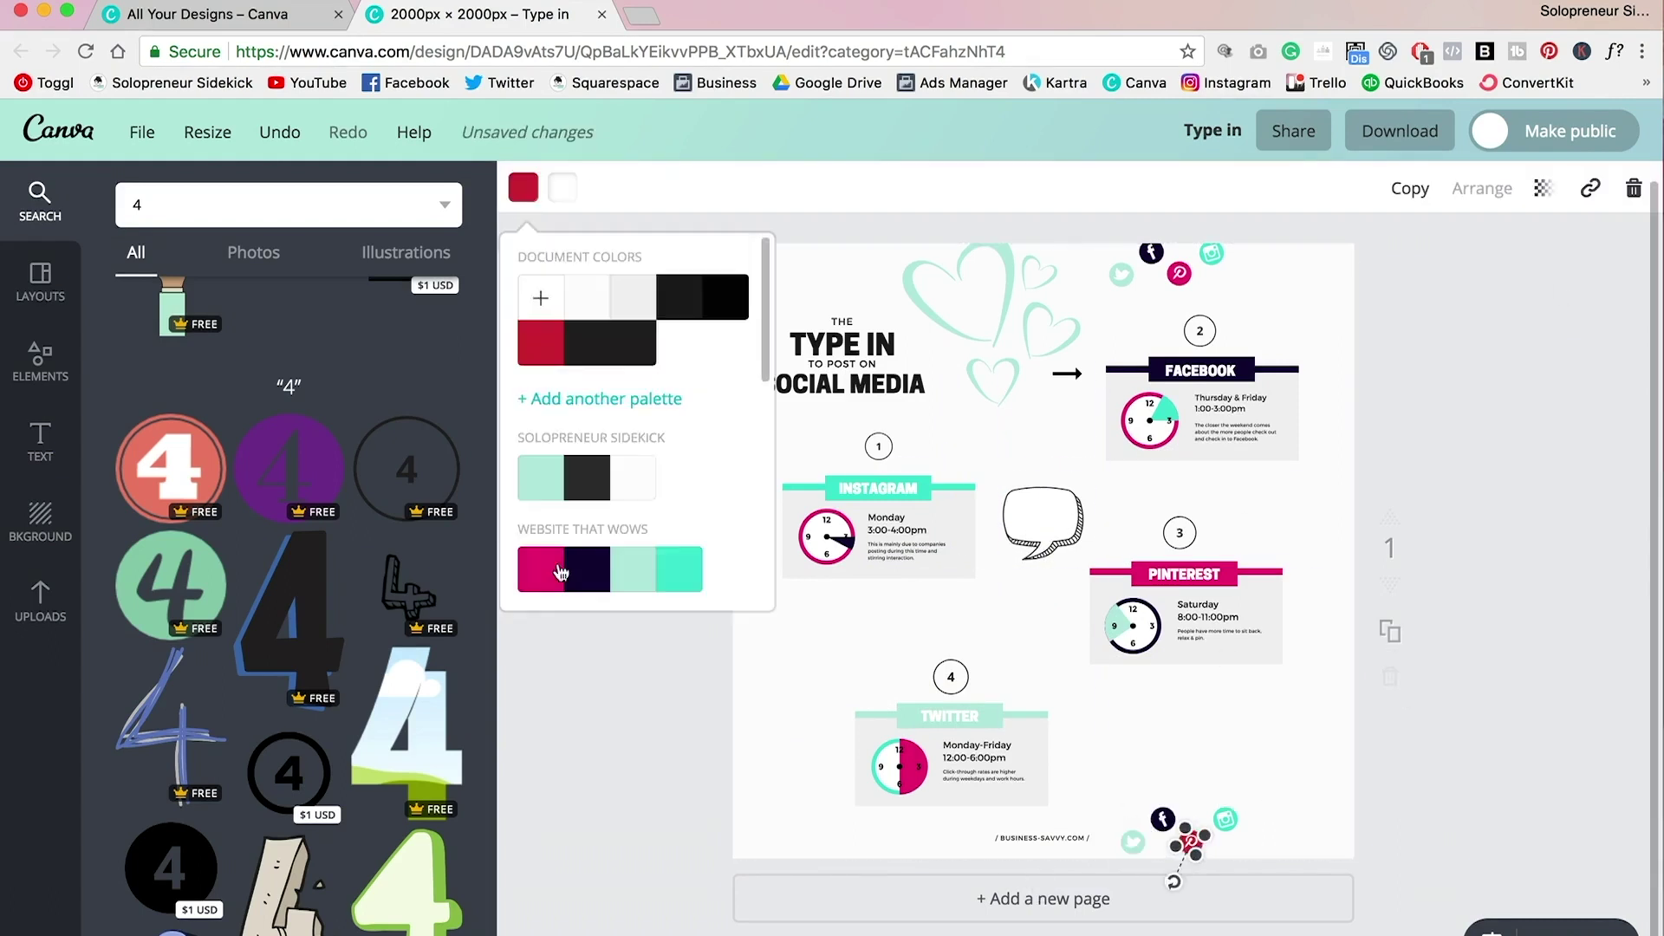
{"action": "left_click_drag", "start_coordinate": [1248, 863], "coordinate": [940, 802]}
{"action": "left_click", "coordinate": [1343, 189]}
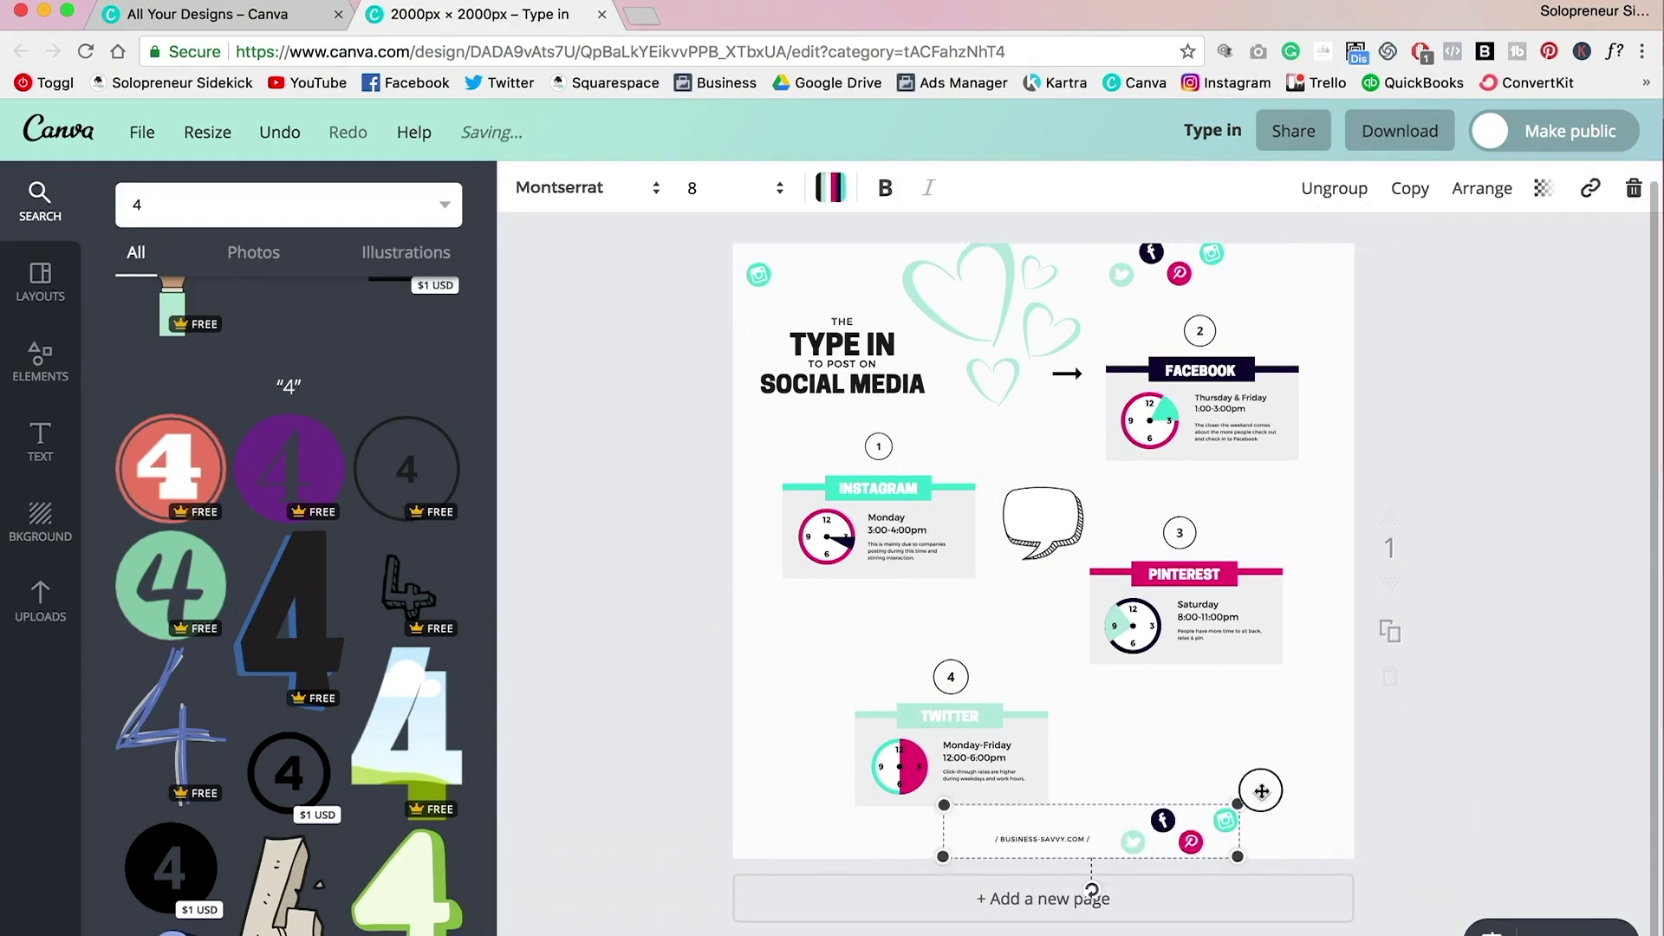
{"action": "left_click_drag", "start_coordinate": [1239, 805], "coordinate": [1283, 776]}
{"action": "left_click_drag", "start_coordinate": [1121, 275], "coordinate": [749, 848]}
{"action": "left_click_drag", "start_coordinate": [661, 660], "coordinate": [959, 746]}
Add the 1500 LIKES graphic from a 'social media' search, recolour it mint and place it lower right.
{"action": "left_click", "coordinate": [286, 204]}
{"action": "type", "text": "social media"}
{"action": "key", "text": "Return"}
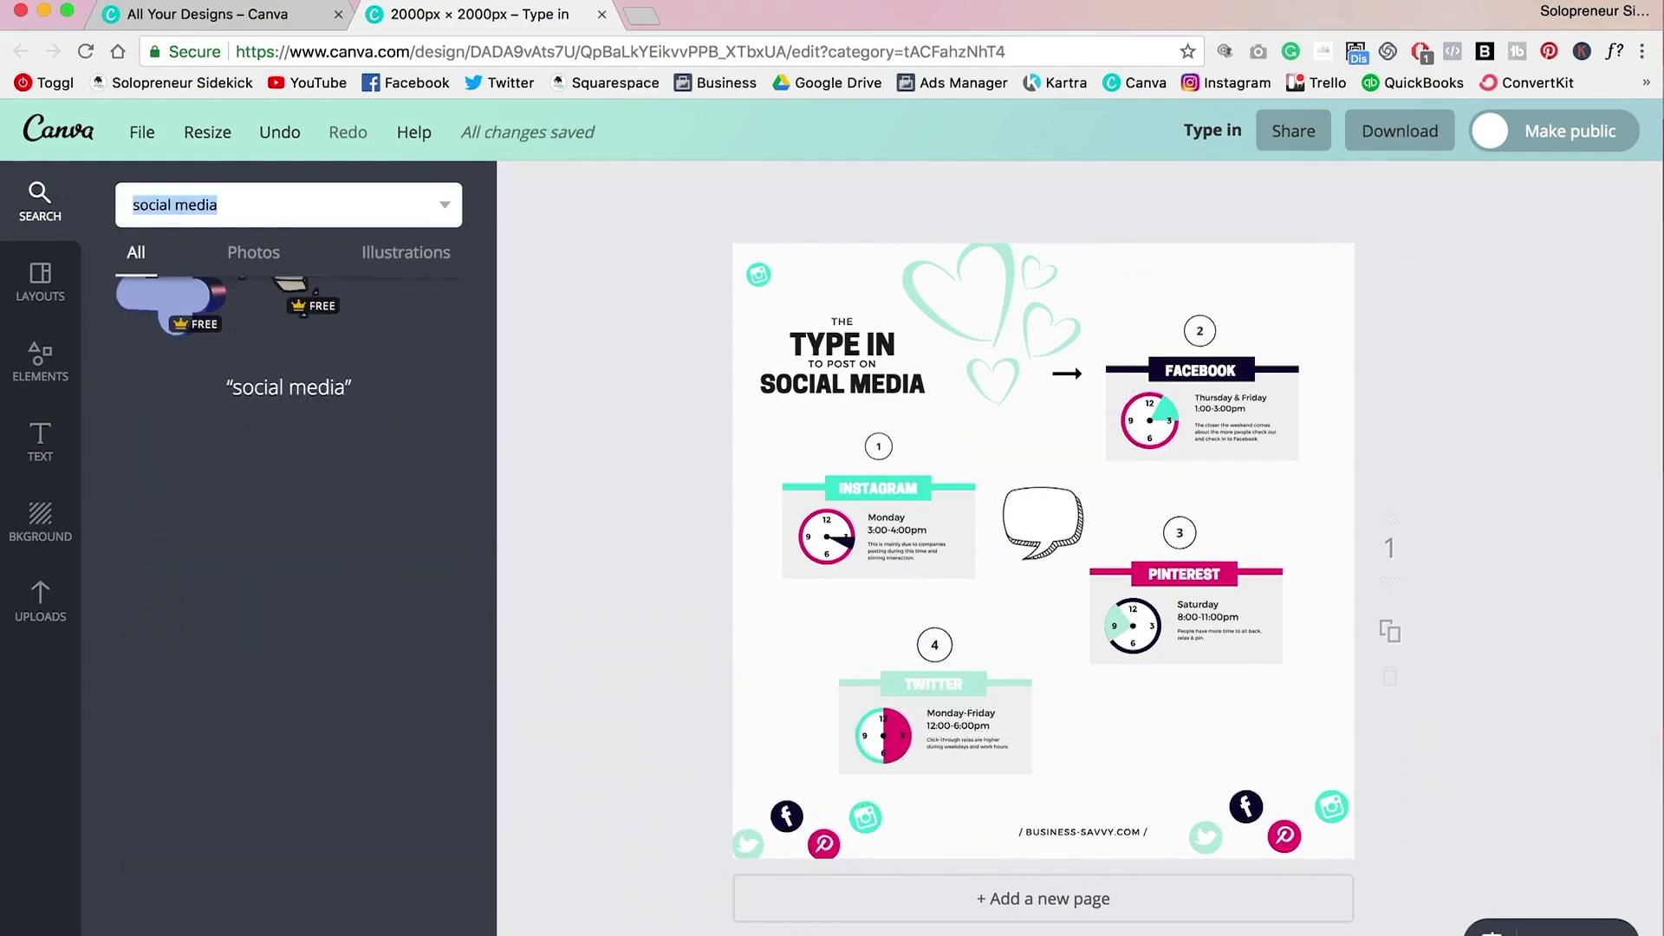
{"action": "scroll", "coordinate": [419, 645], "scroll_direction": "down", "scroll_amount": 6}
{"action": "left_click", "coordinate": [433, 555]}
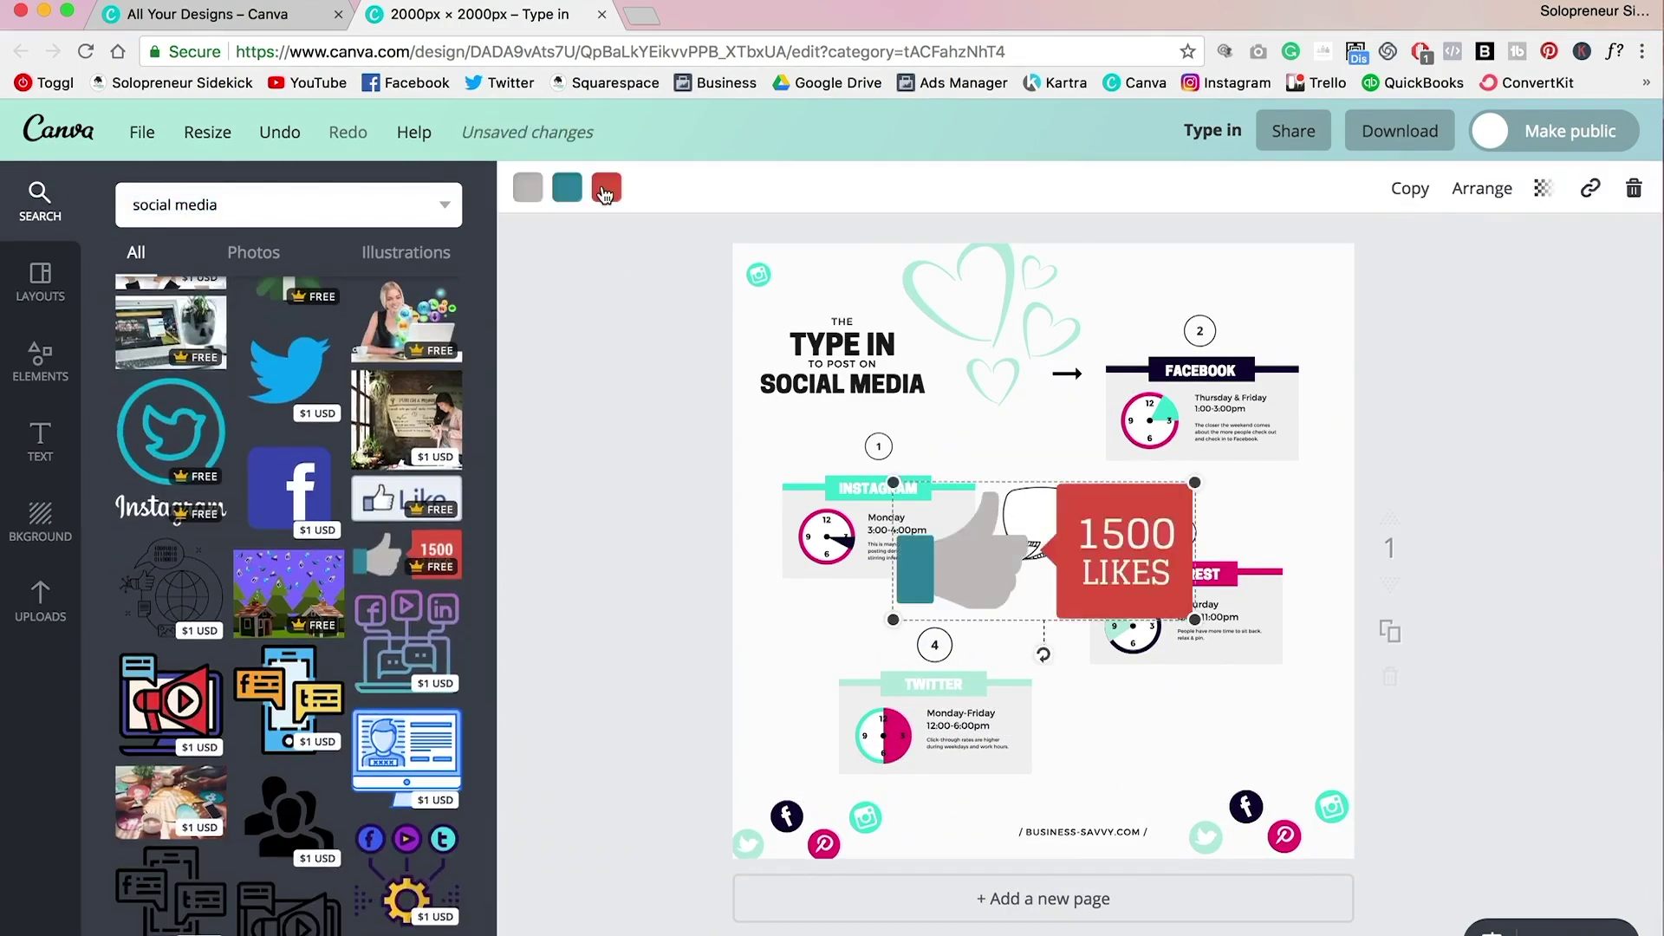
{"action": "left_click", "coordinate": [528, 187]}
{"action": "left_click", "coordinate": [566, 187]}
{"action": "left_click_drag", "start_coordinate": [1194, 618], "coordinate": [1139, 767]}
{"action": "left_click", "coordinate": [607, 538]}
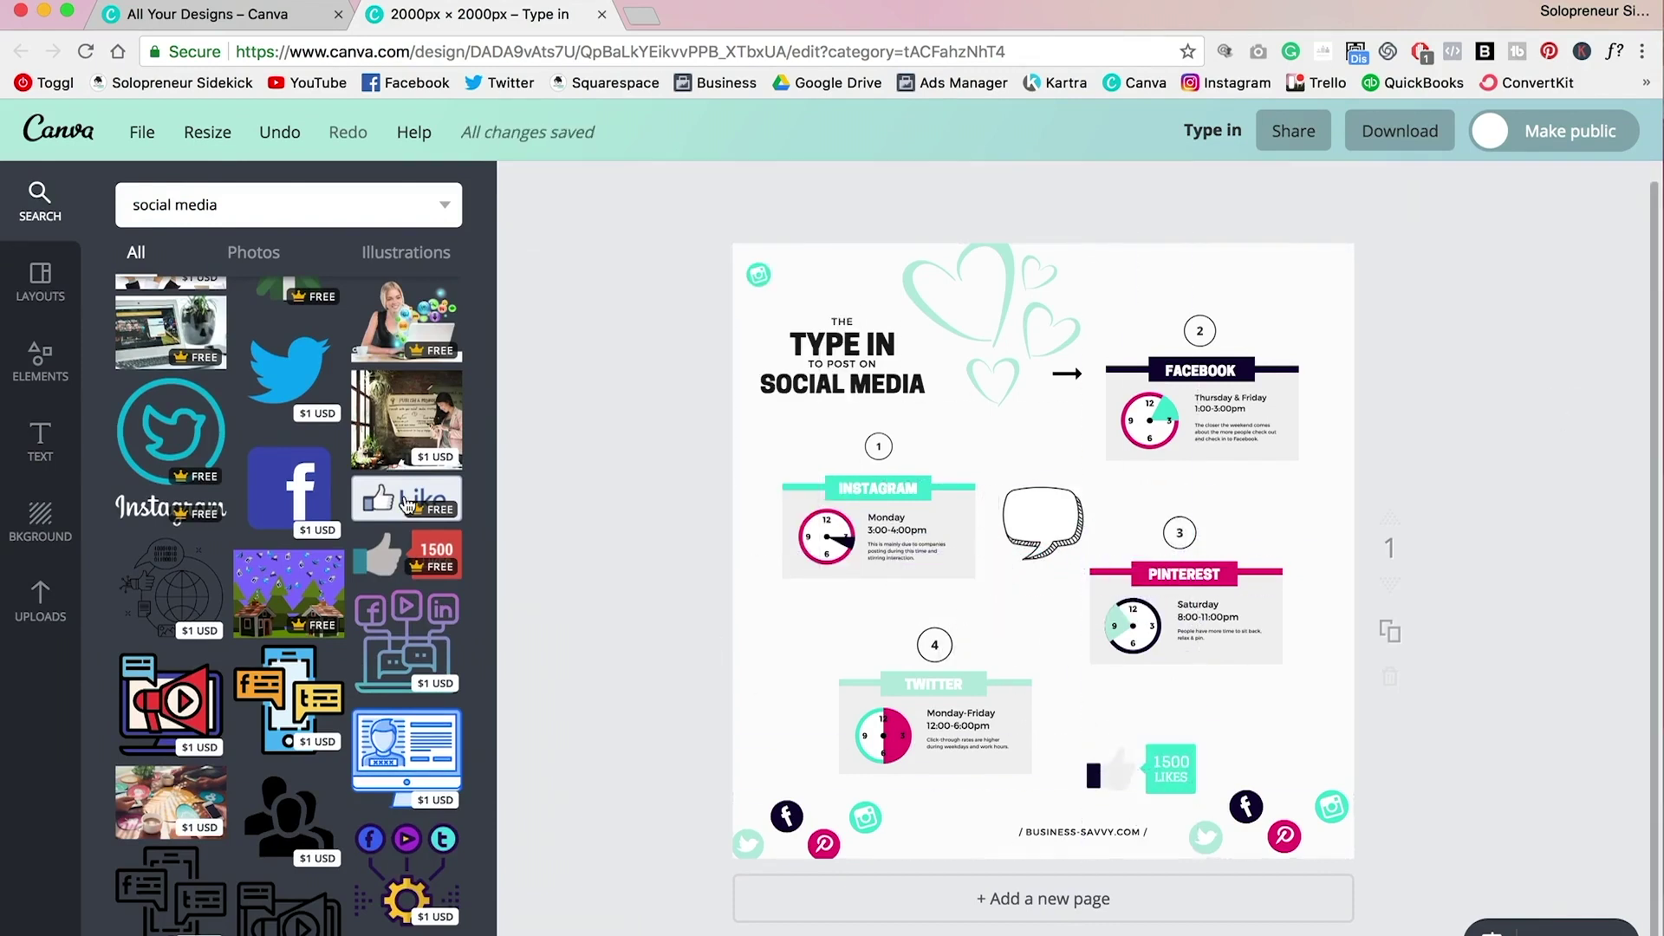
Filter the graphics to free results only and search for 'arrow'.
{"action": "scroll", "coordinate": [389, 512], "scroll_direction": "down", "scroll_amount": 10}
{"action": "scroll", "coordinate": [389, 511], "scroll_direction": "down", "scroll_amount": 1}
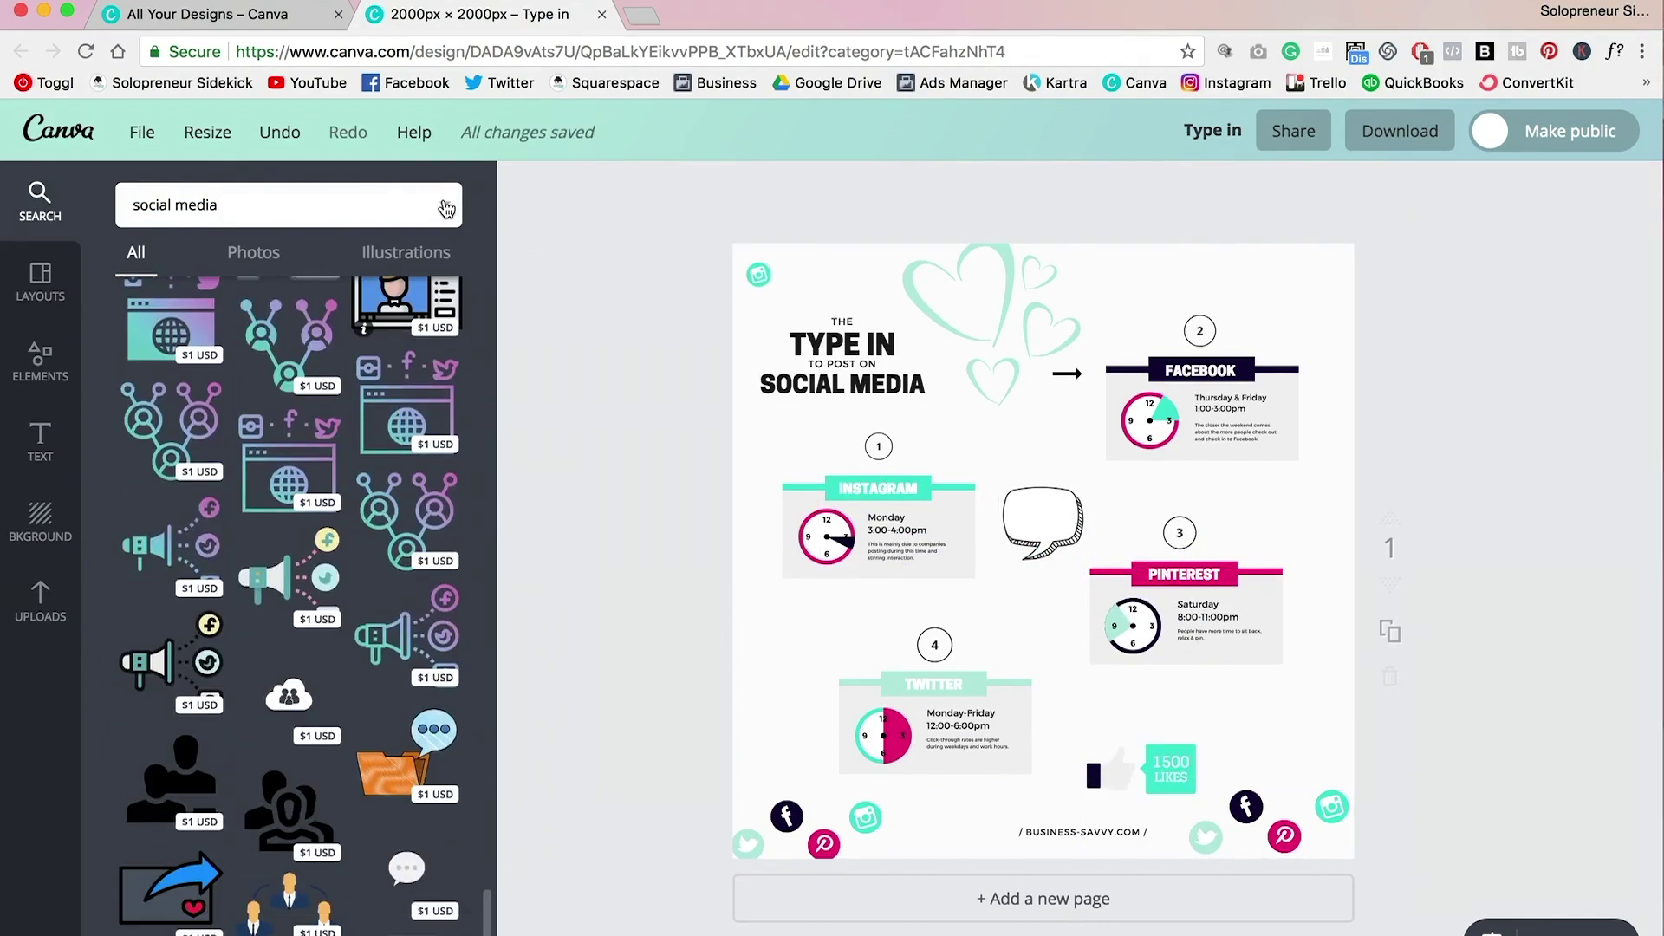
{"action": "left_click", "coordinate": [444, 205]}
{"action": "left_click", "coordinate": [173, 309]}
{"action": "scroll", "coordinate": [402, 493], "scroll_direction": "down", "scroll_amount": 5}
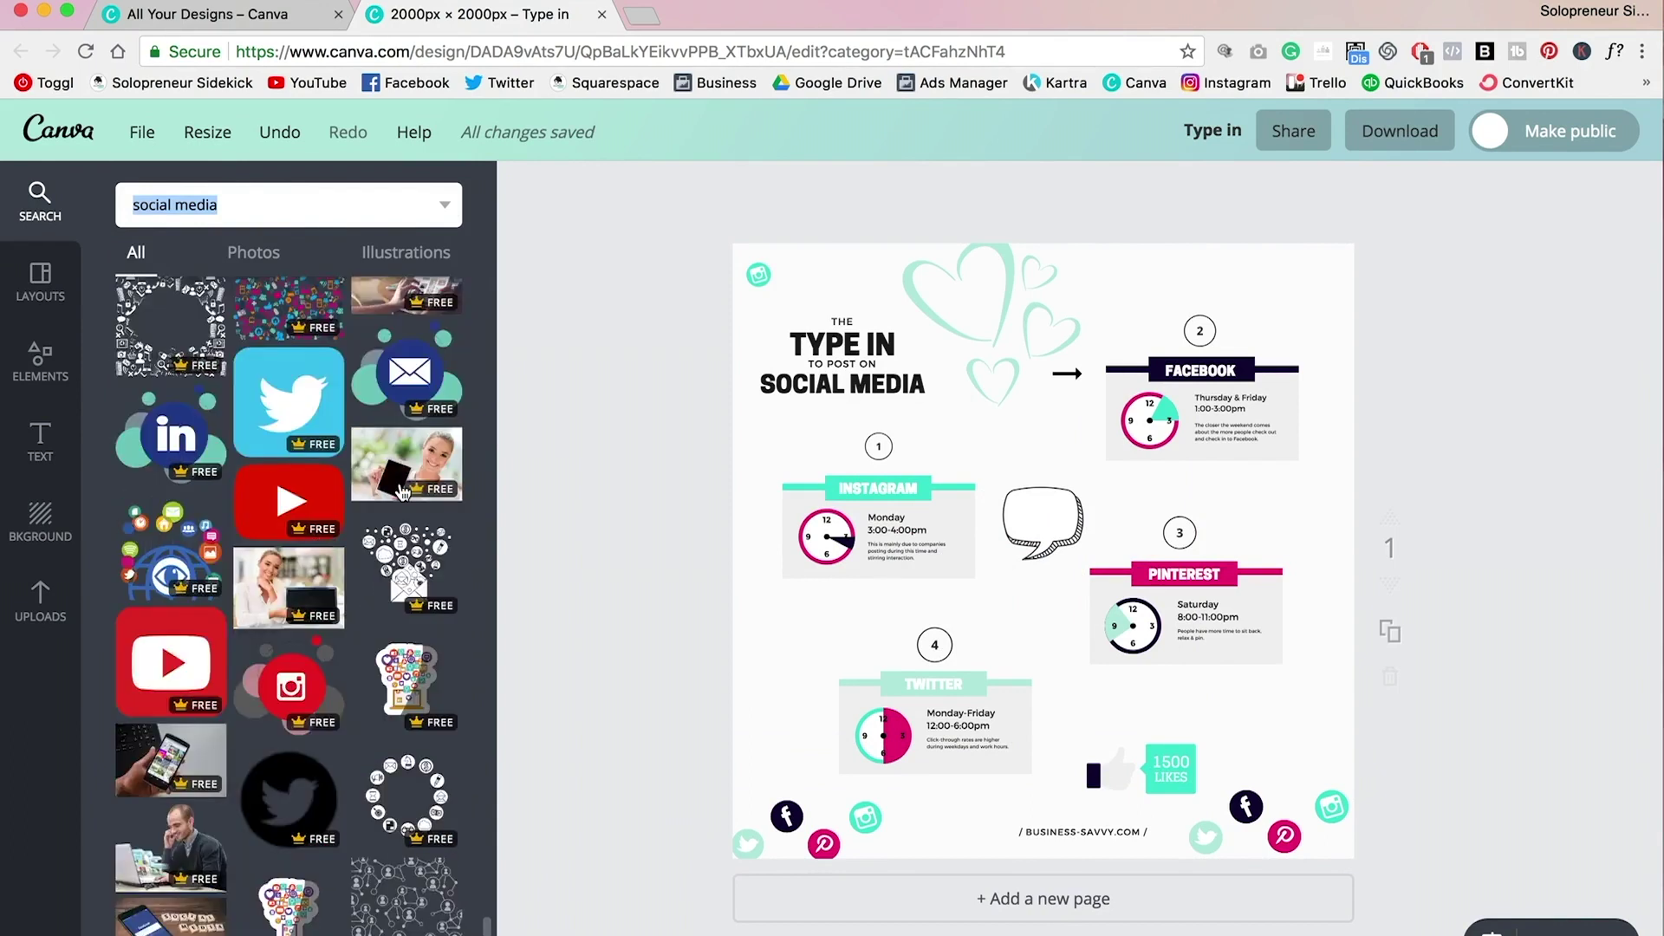
{"action": "scroll", "coordinate": [347, 650], "scroll_direction": "down", "scroll_amount": 5}
{"action": "type", "text": "arrow"}
{"action": "key", "text": "Return"}
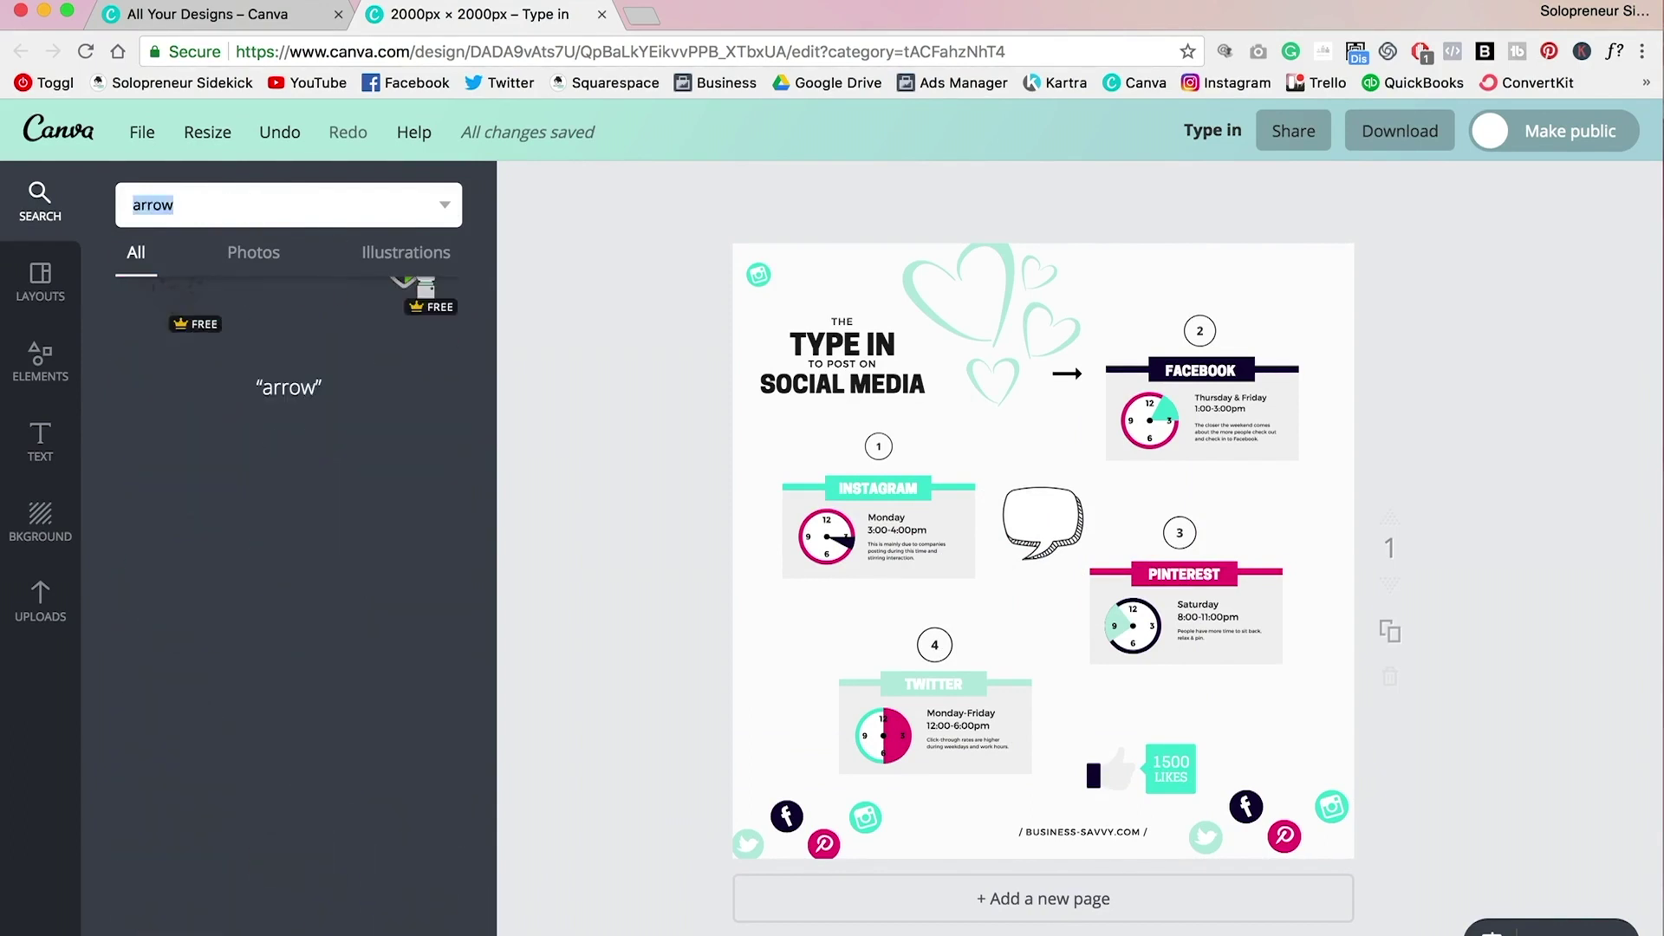
Place an outlined arrow lower left, a sketched arrow by Pinterest and a curly arrow by the 4 circle.
{"action": "left_click", "coordinate": [407, 459]}
{"action": "mouse_move", "coordinate": [1078, 446]}
{"action": "left_mouse_down"}
{"action": "mouse_move", "coordinate": [893, 613]}
{"action": "mouse_move", "coordinate": [801, 598]}
{"action": "left_mouse_up"}
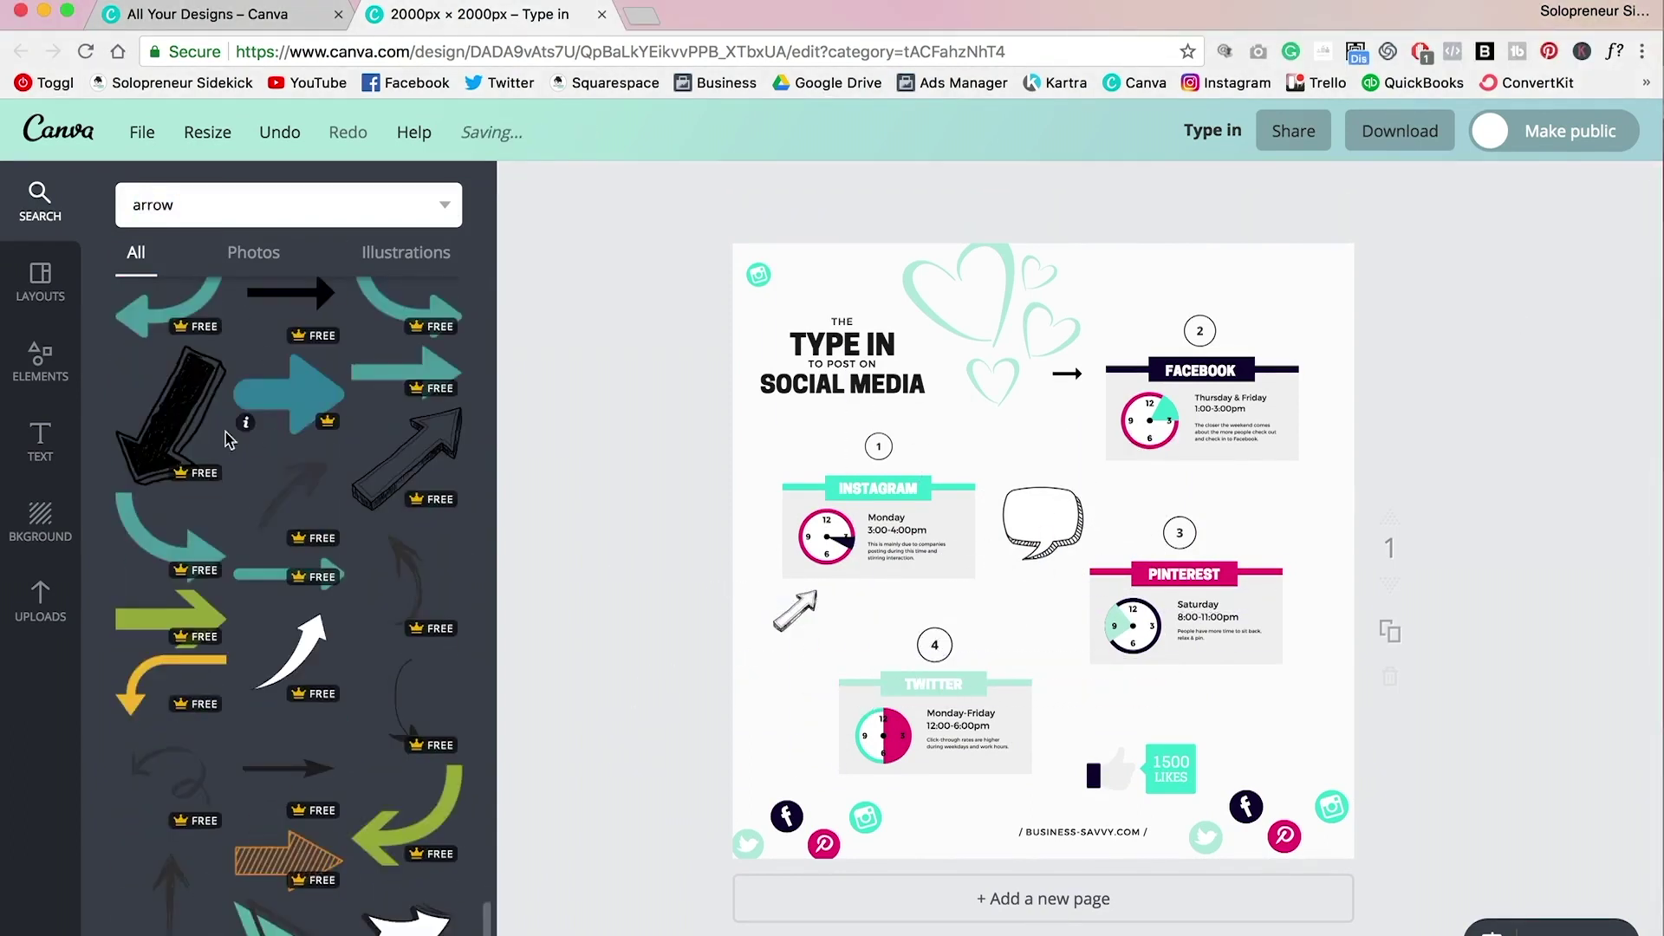
{"action": "left_click_drag", "start_coordinate": [173, 407], "coordinate": [1258, 534]}
{"action": "left_click_drag", "start_coordinate": [1058, 528], "coordinate": [1009, 637]}
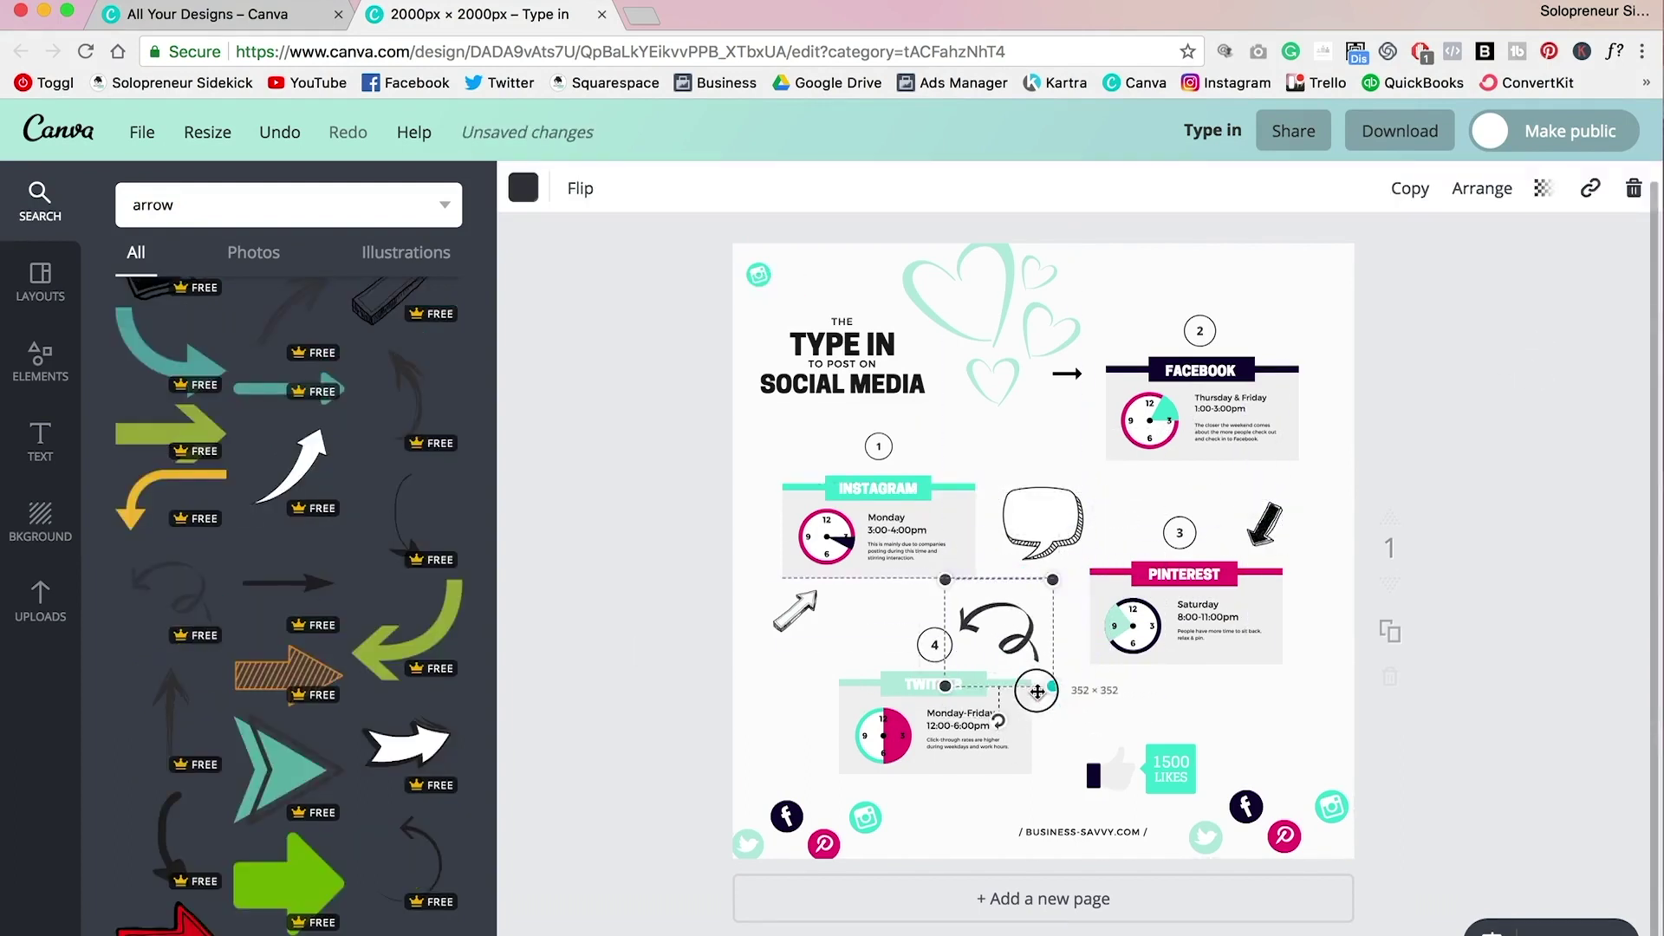
Add a thin curved arrow beside the Facebook card and send it behind other elements.
{"action": "scroll", "coordinate": [347, 693], "scroll_direction": "down", "scroll_amount": 2}
{"action": "left_click", "coordinate": [416, 784]}
{"action": "left_click_drag", "start_coordinate": [1058, 558], "coordinate": [1304, 373]}
{"action": "left_click", "coordinate": [1482, 188]}
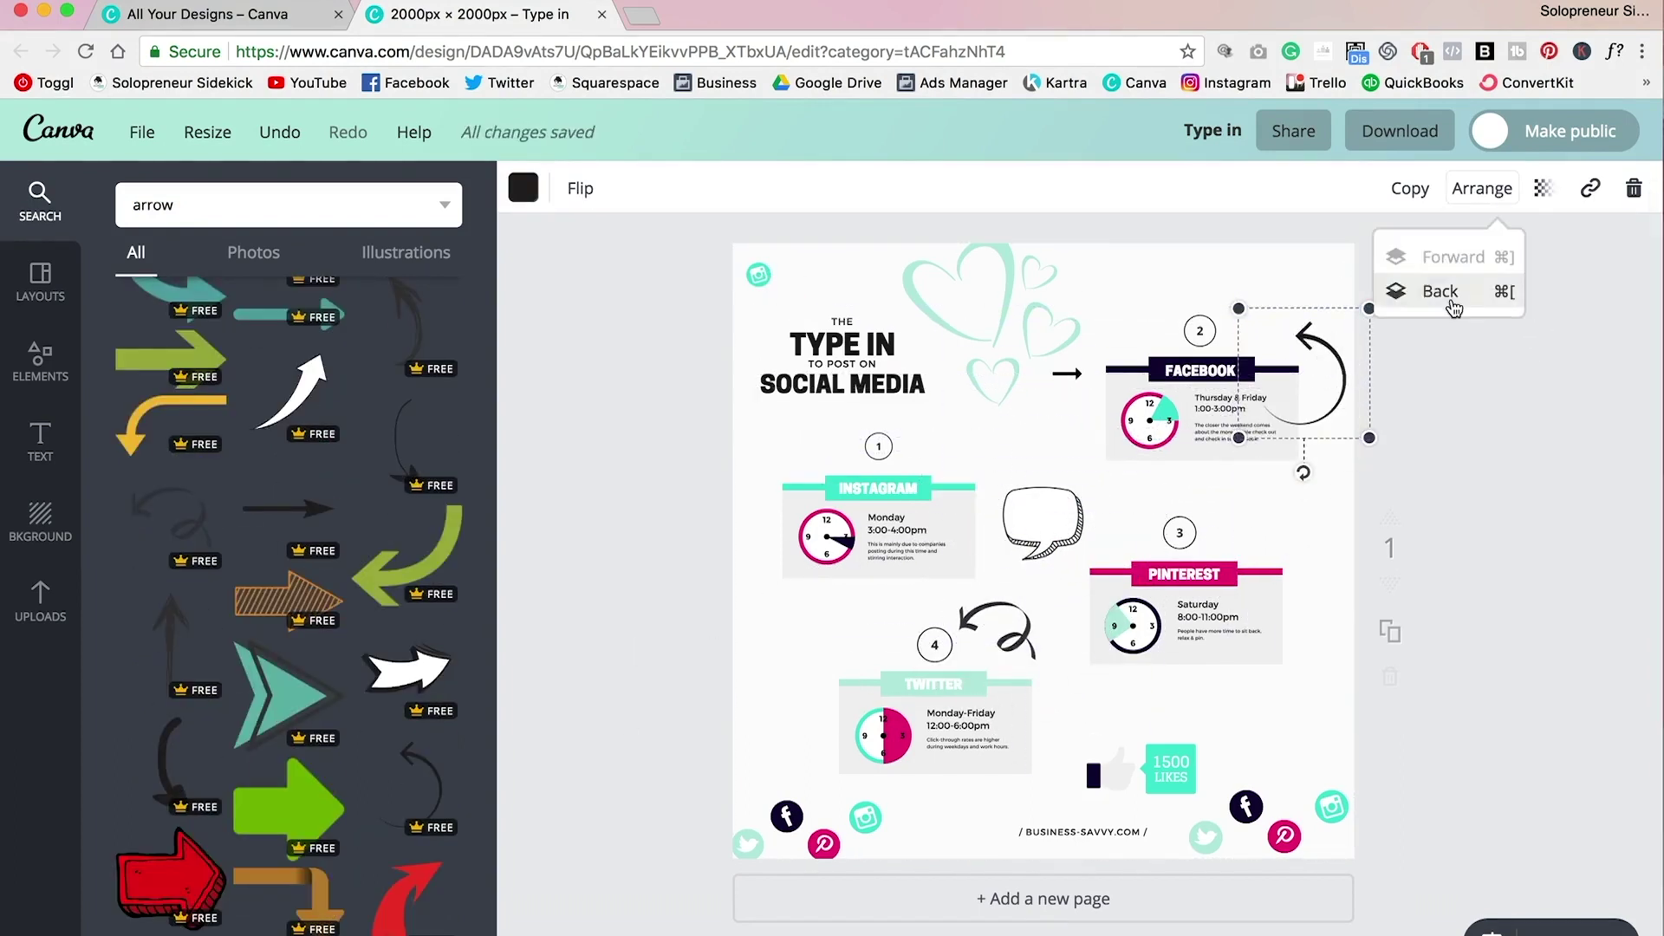
{"action": "left_click", "coordinate": [1440, 292]}
{"action": "left_click", "coordinate": [1066, 373]}
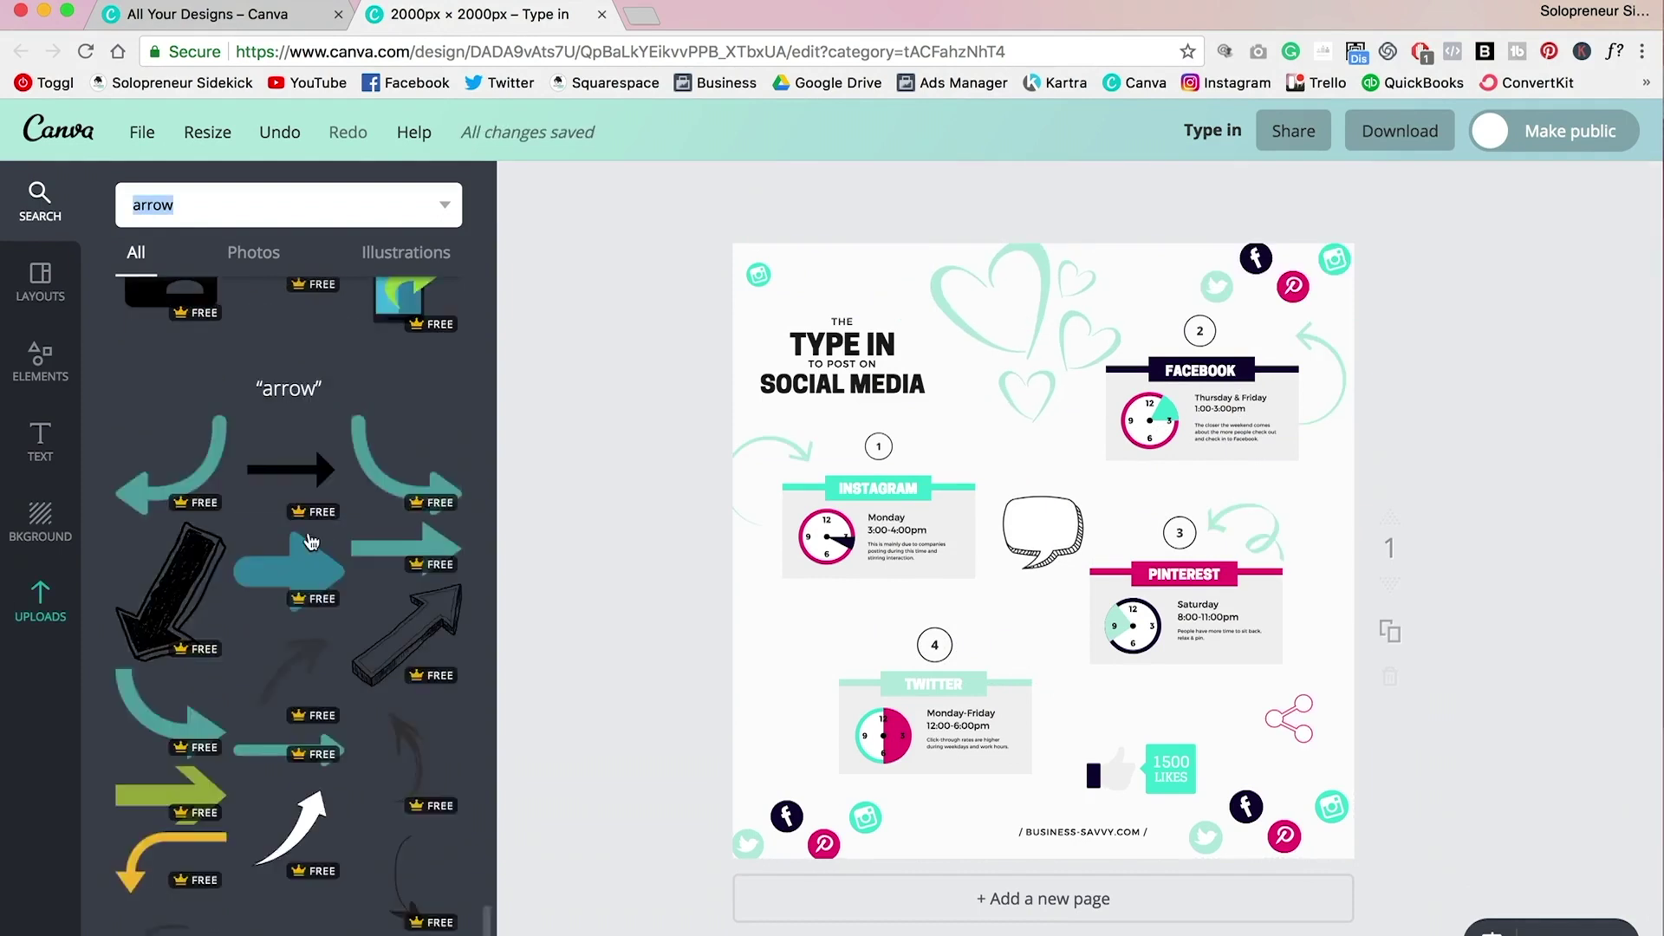
Add a curled arrow beside the 4 circle and try flipping it horizontally, then undo the flip.
{"action": "scroll", "coordinate": [312, 543], "scroll_direction": "down", "scroll_amount": 5}
{"action": "left_click", "coordinate": [312, 543]}
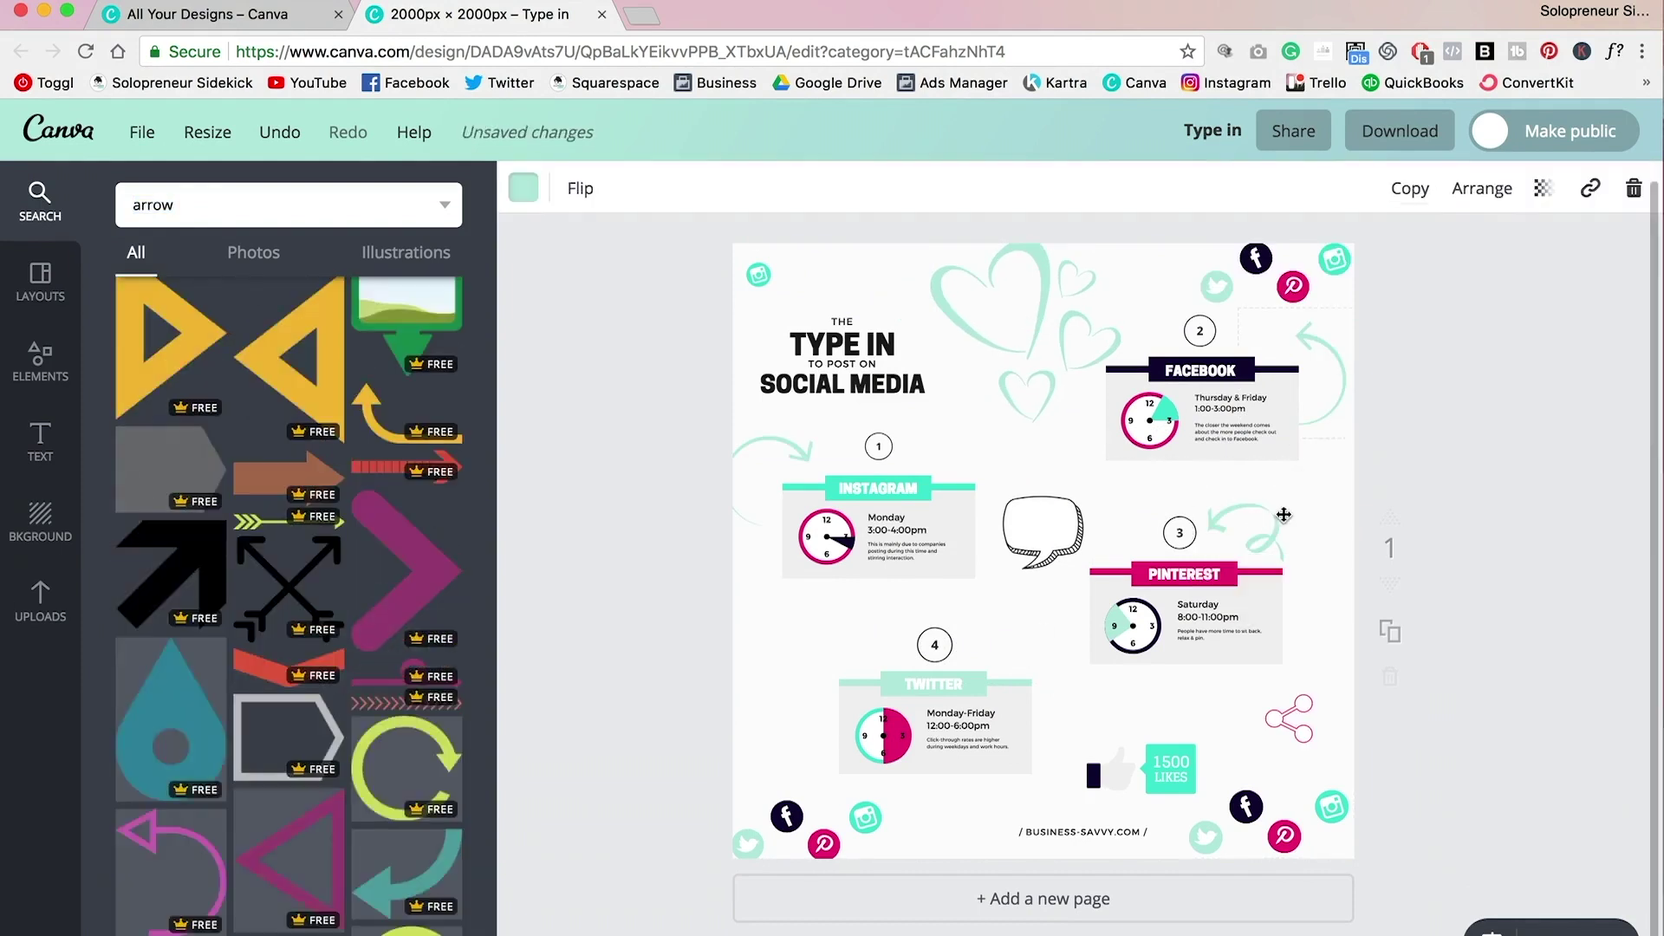
{"action": "left_click_drag", "start_coordinate": [1083, 606], "coordinate": [842, 661]}
{"action": "left_click", "coordinate": [580, 188]}
{"action": "left_click", "coordinate": [639, 253]}
{"action": "left_click", "coordinate": [717, 661]}
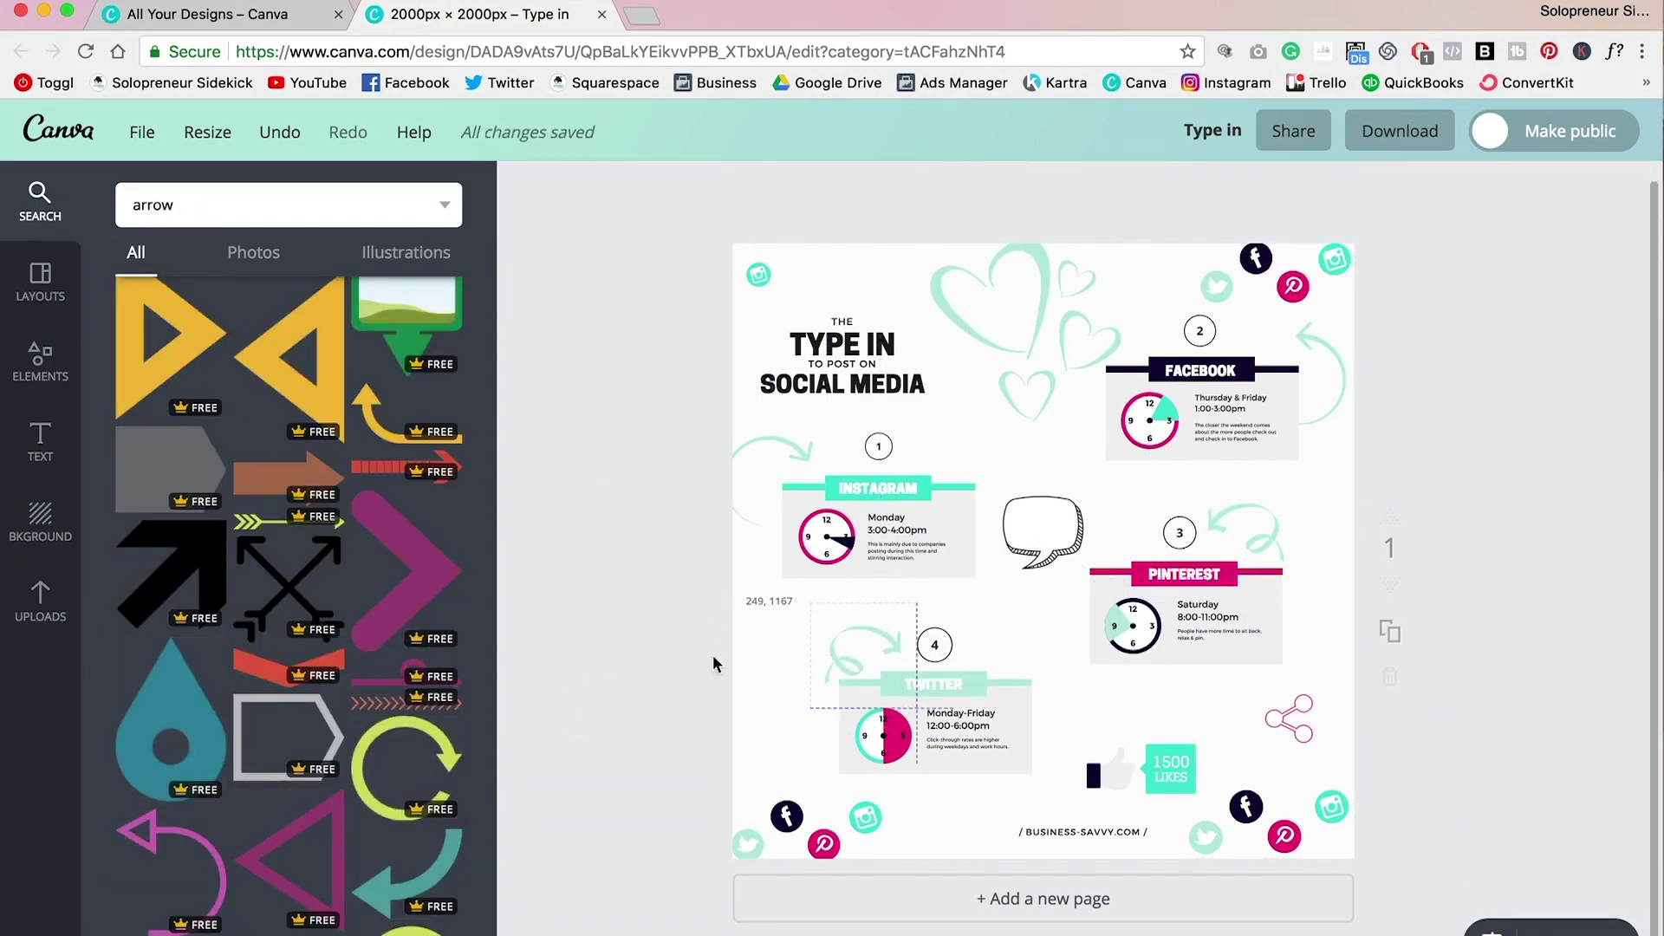
{"action": "key", "text": "ctrl+z"}
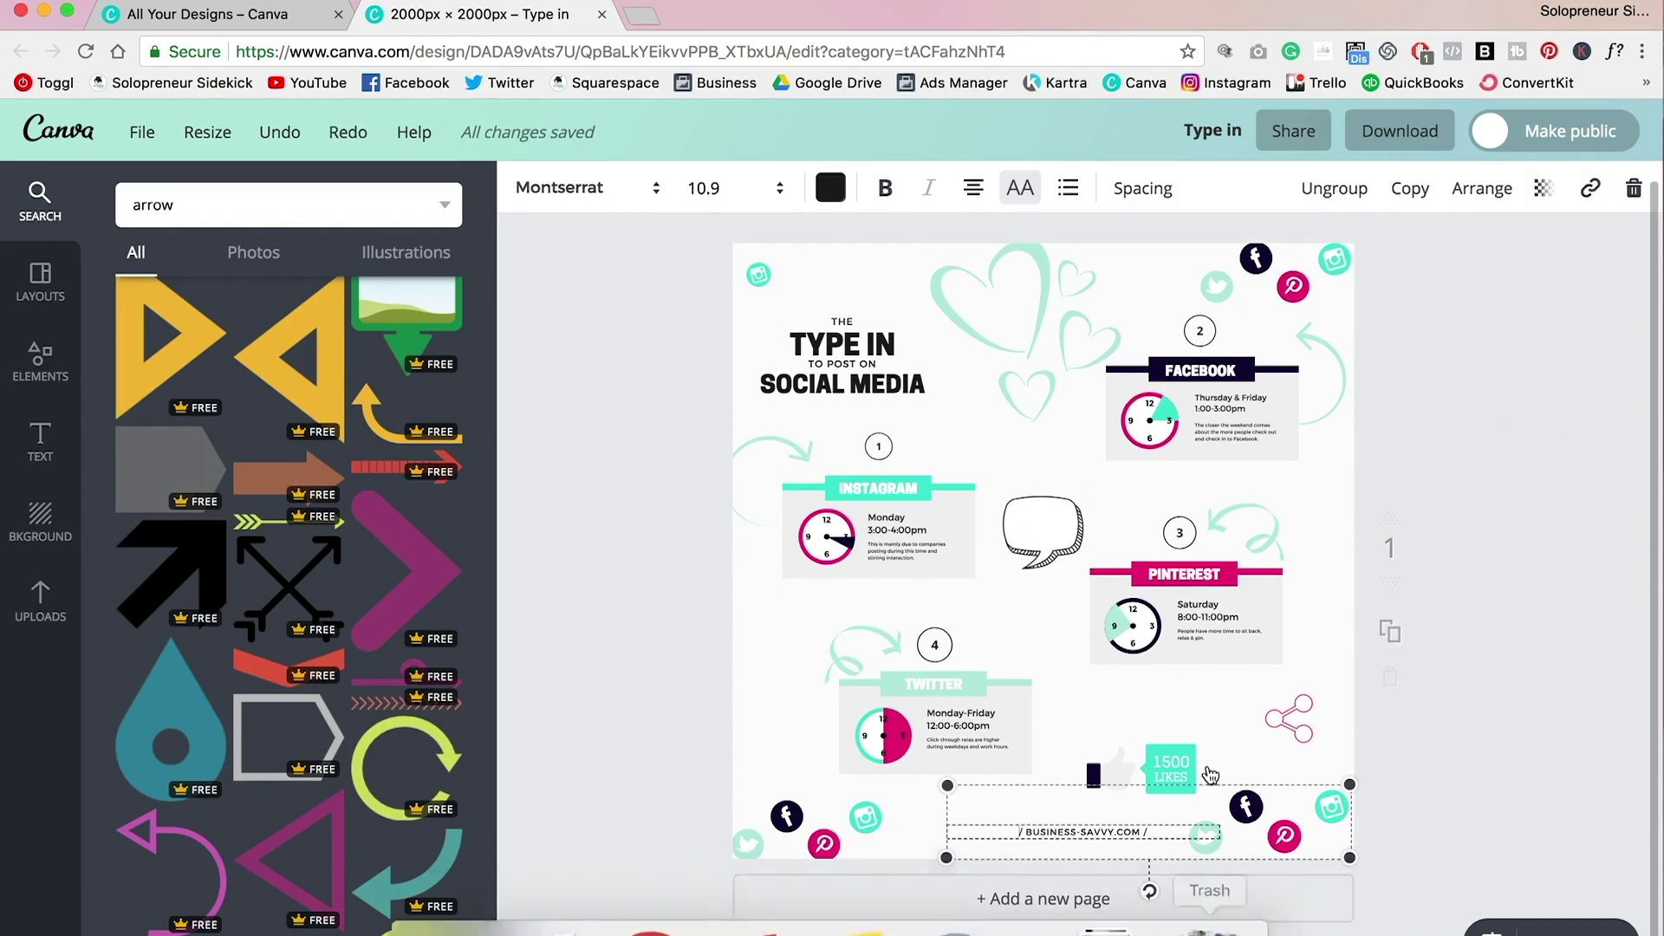
{"action": "left_click", "coordinate": [85, 51]}
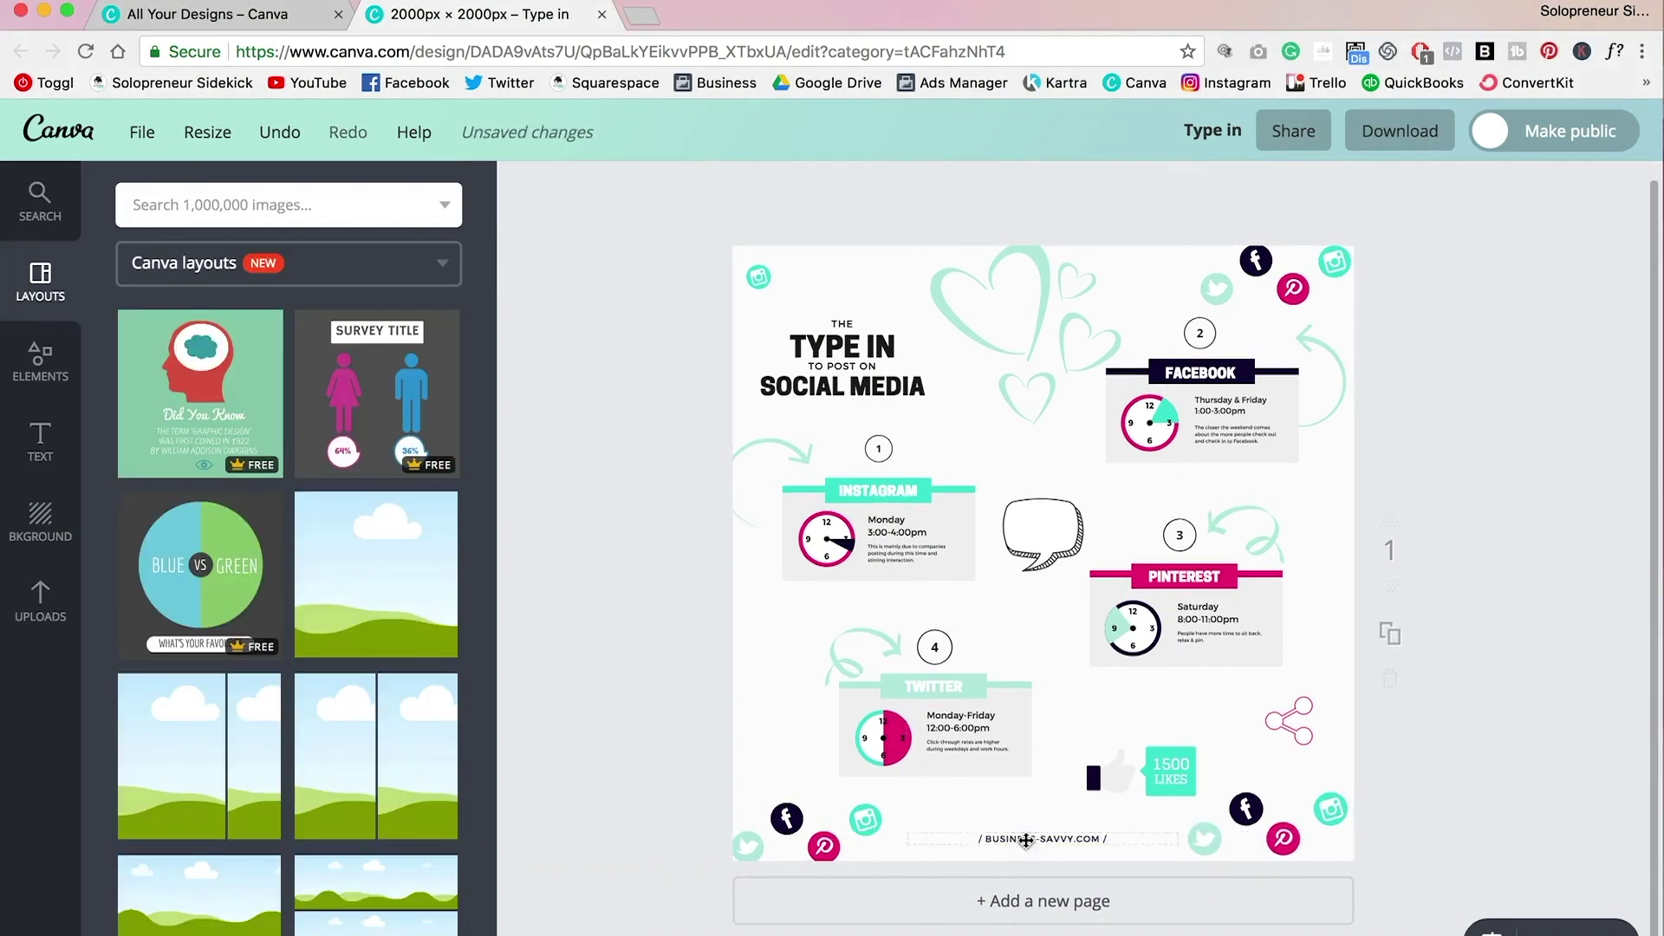
{"action": "left_click", "coordinate": [818, 433]}
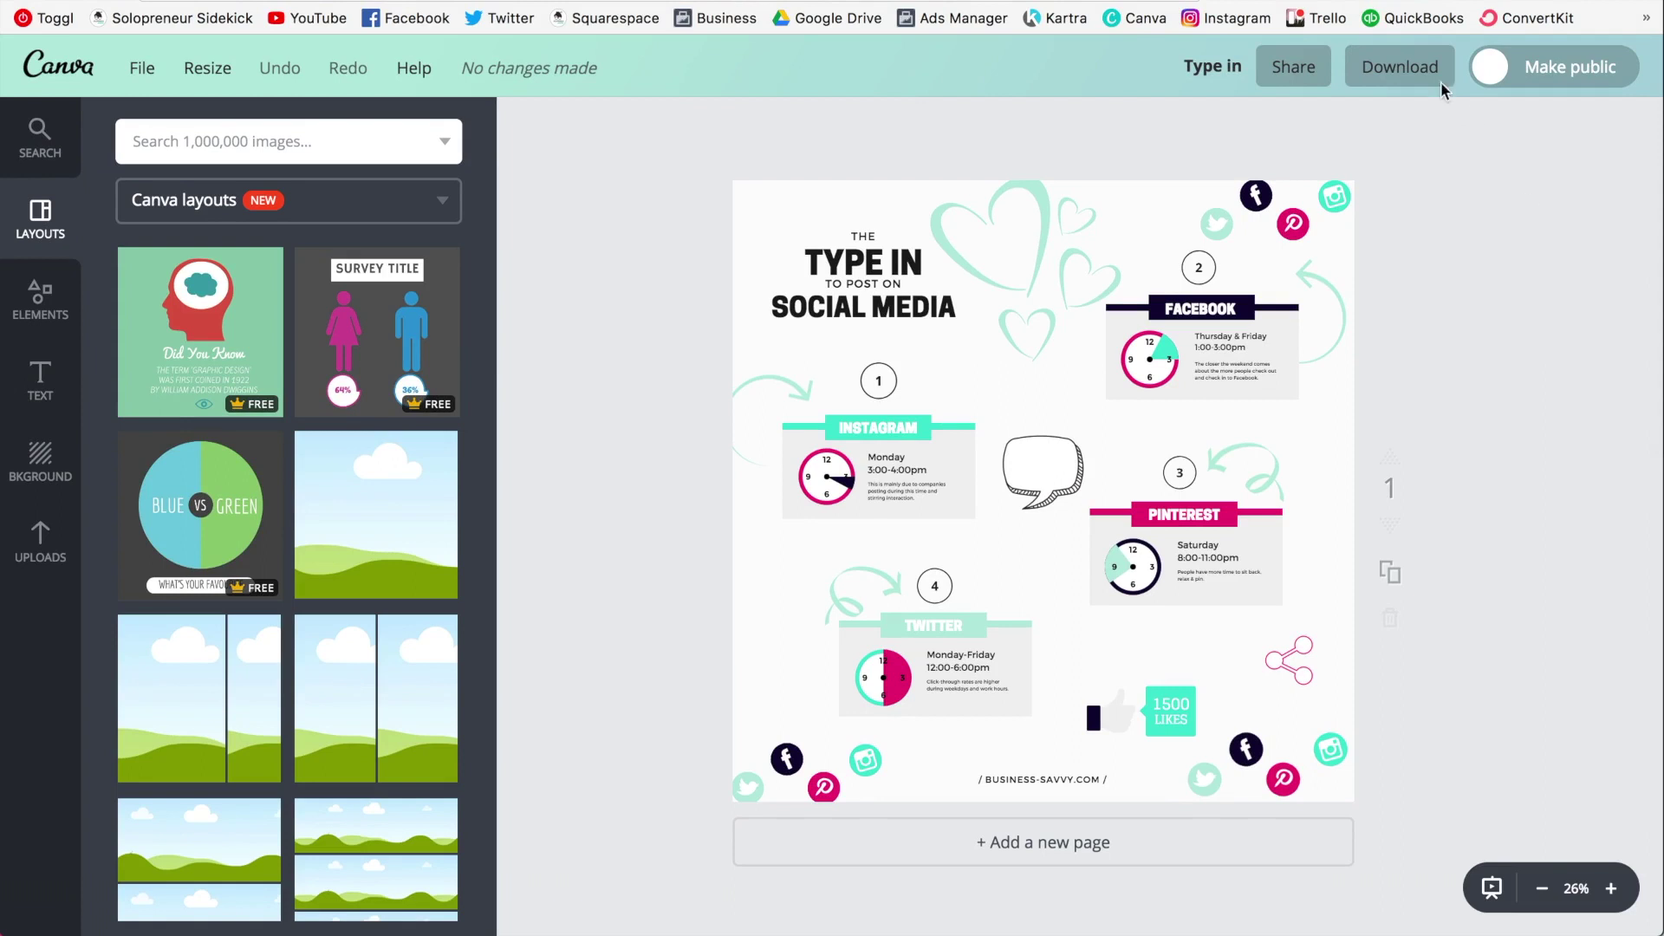
Download the design as a PNG (Recommended) file, Type in.png.
{"action": "left_click", "coordinate": [1405, 74]}
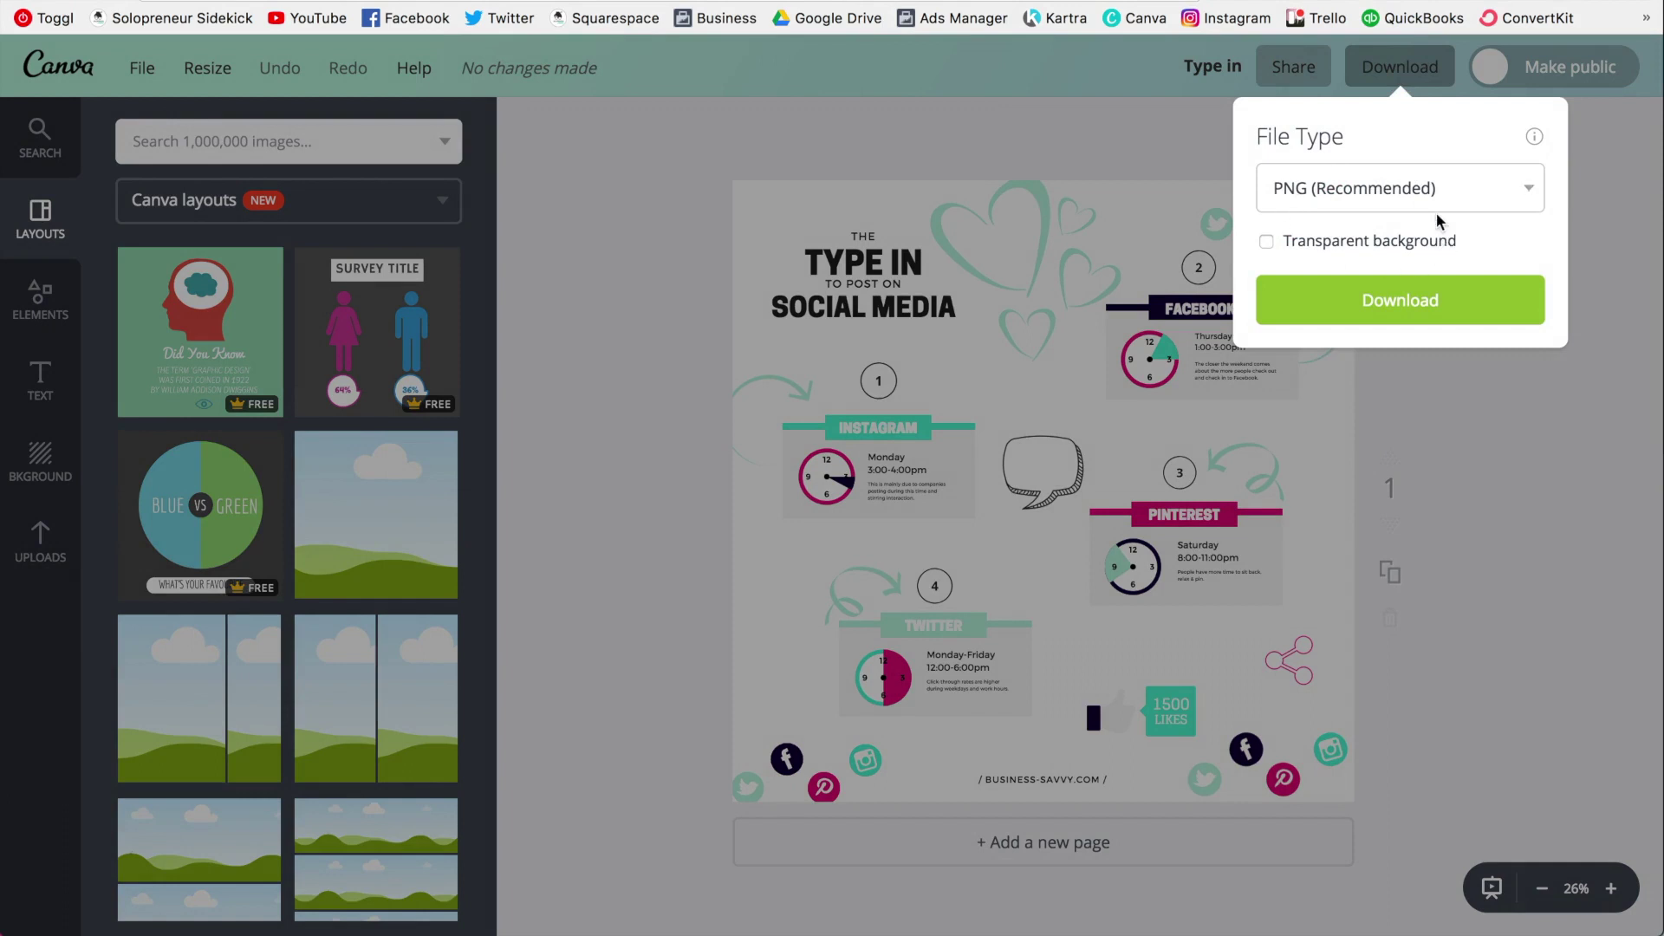
{"action": "left_click", "coordinate": [1433, 305]}
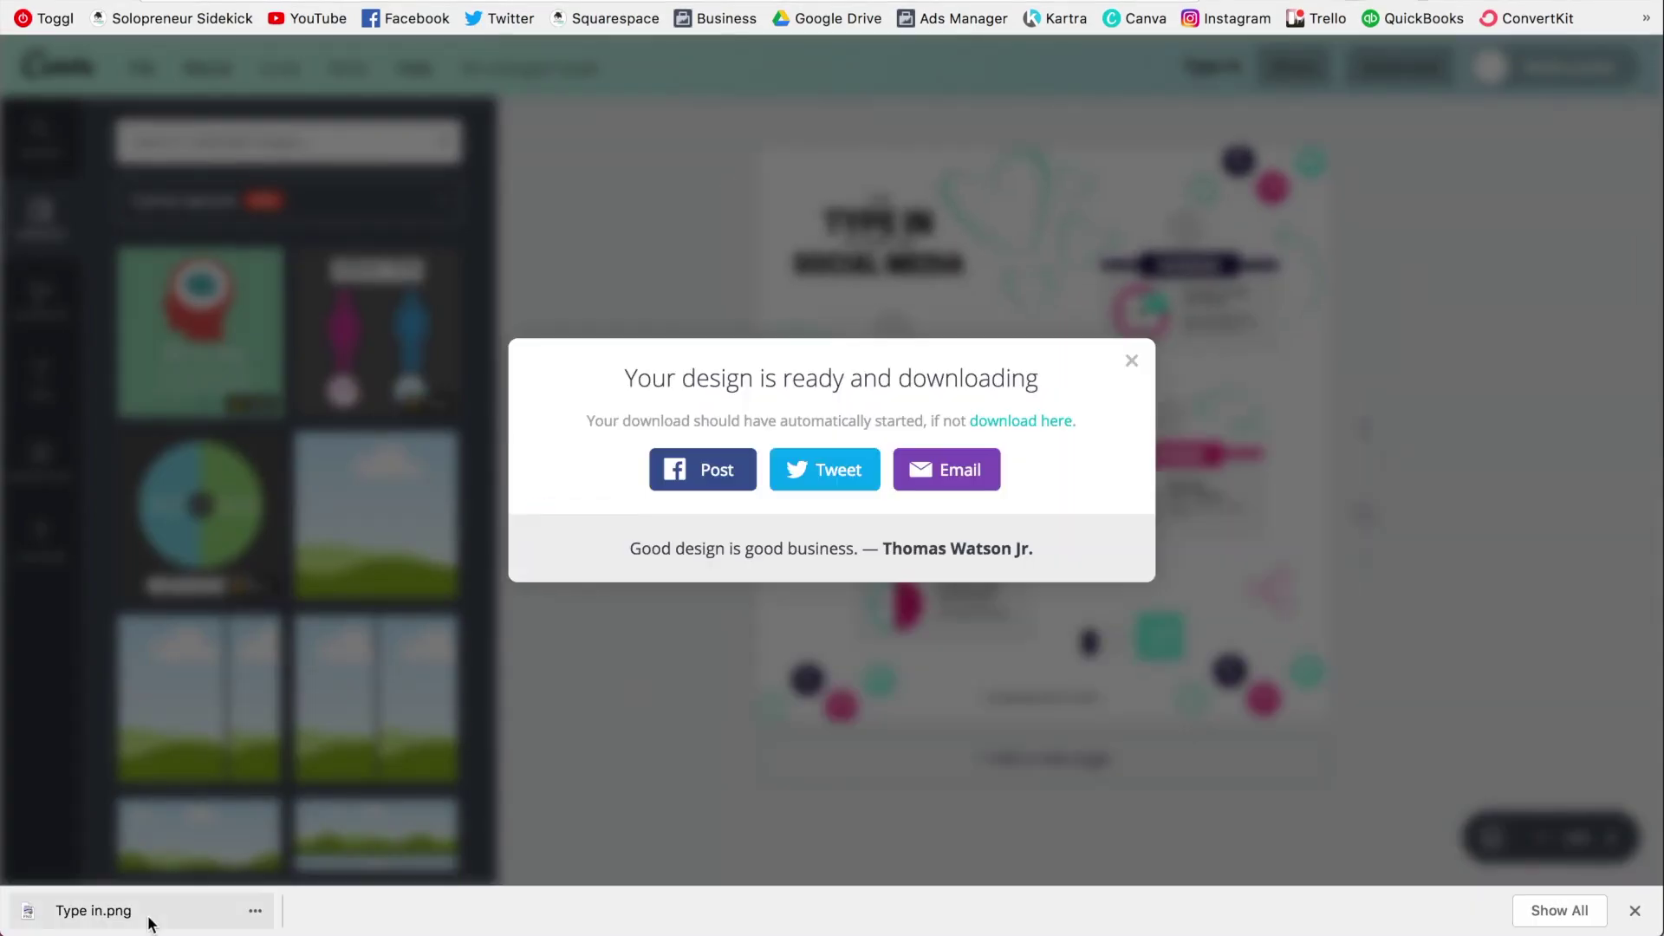
Open the downloaded Type in.png from the download bar to view it in Preview.
{"action": "left_click", "coordinate": [139, 917]}
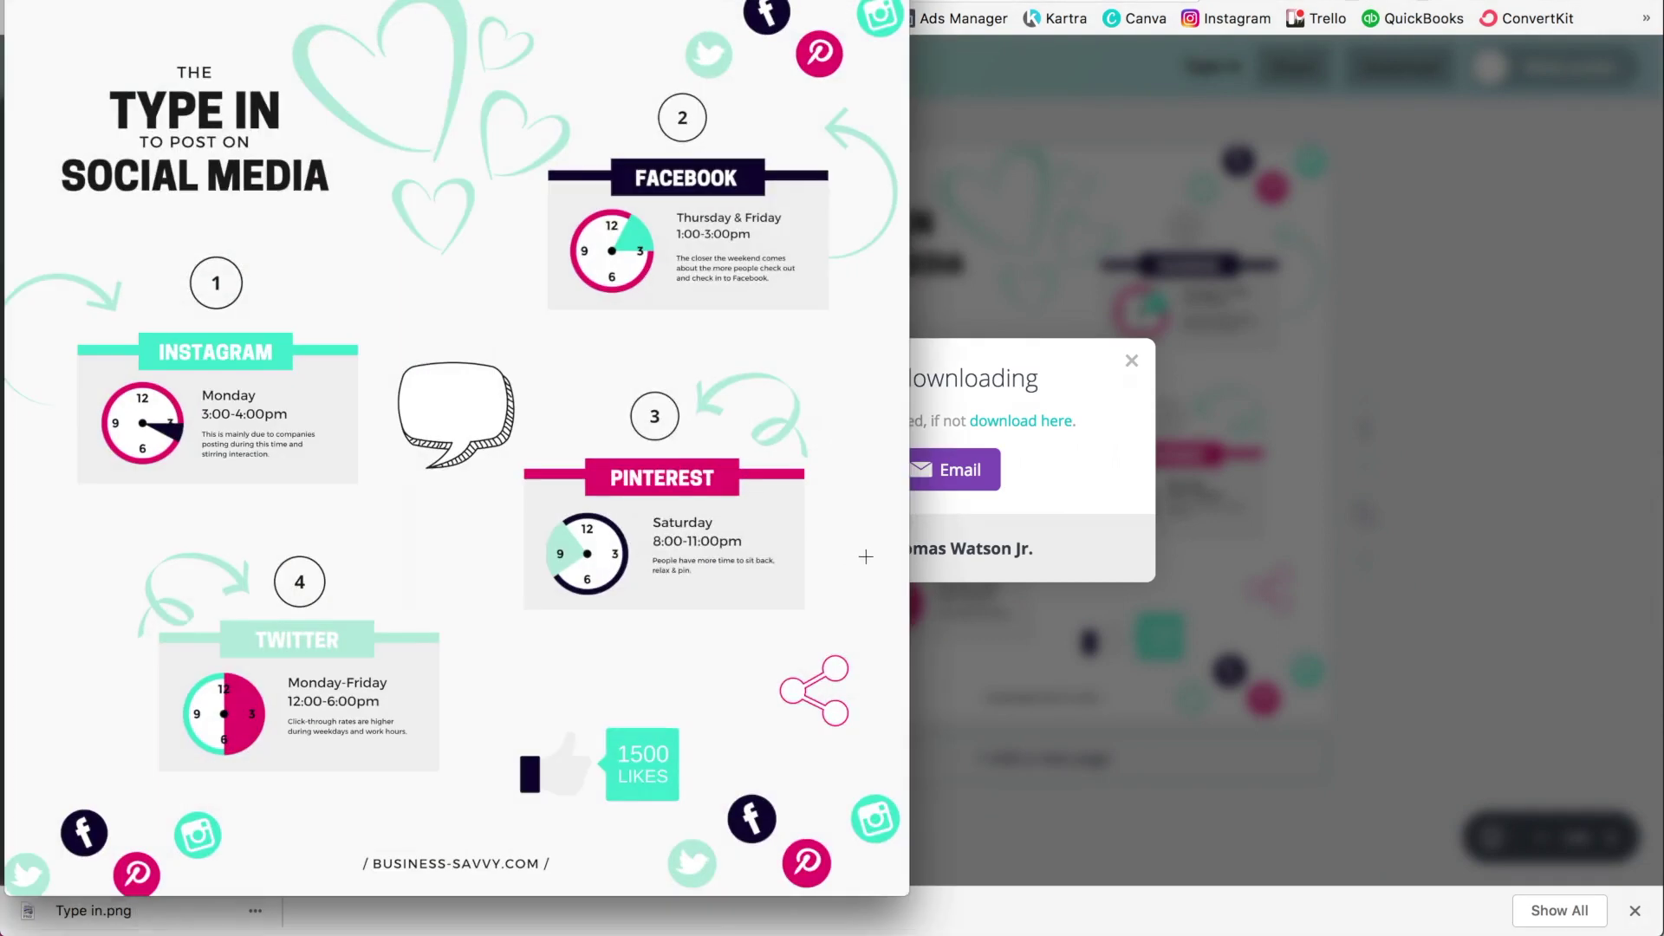